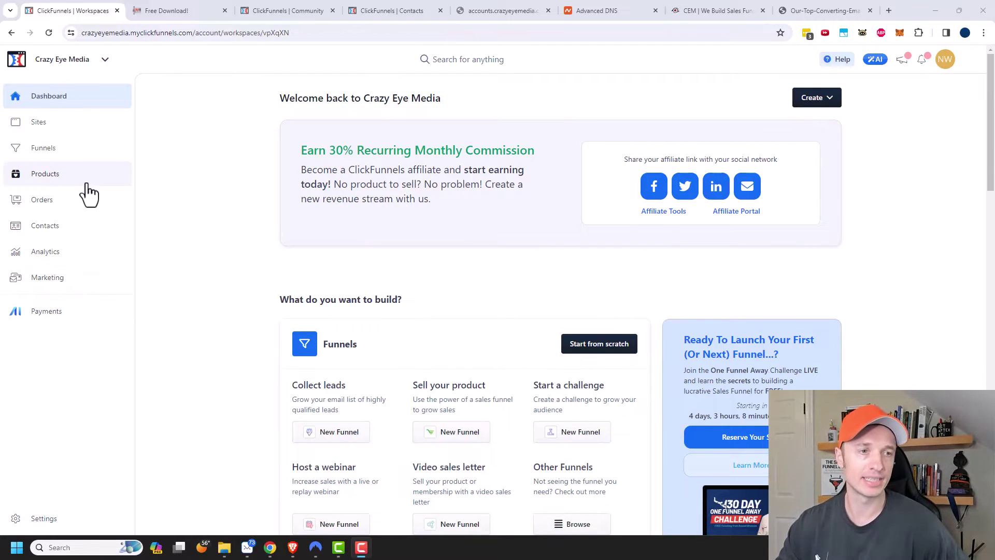
Step: Start creating a new product in the product list and set its type to Digital
{"action": "left_click", "coordinate": [50, 178]}
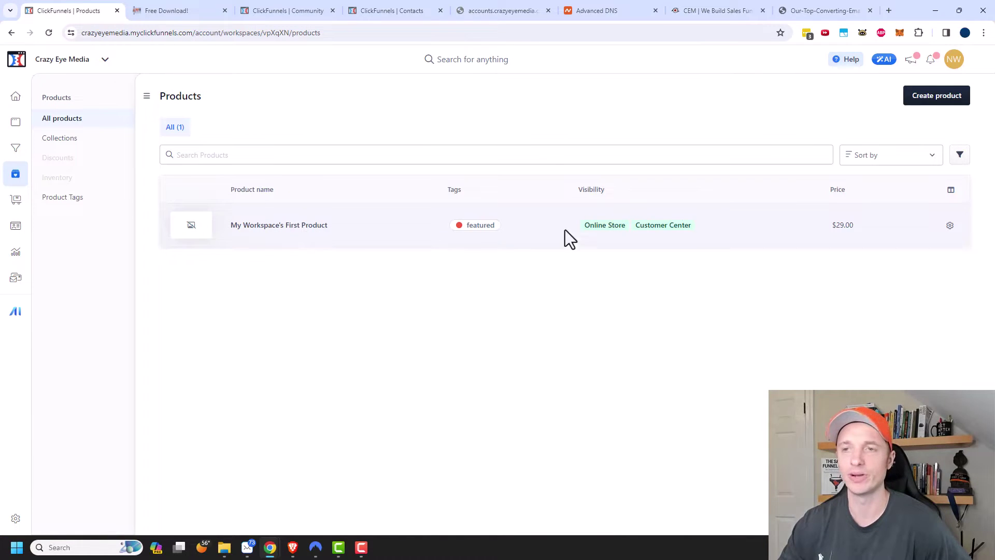
{"action": "left_click", "coordinate": [938, 103]}
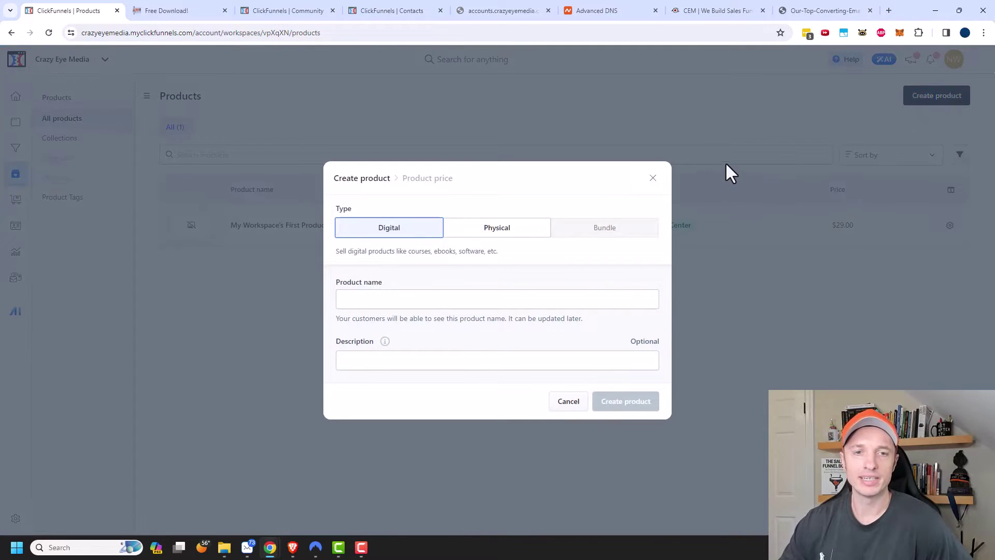
{"action": "left_click", "coordinate": [482, 232]}
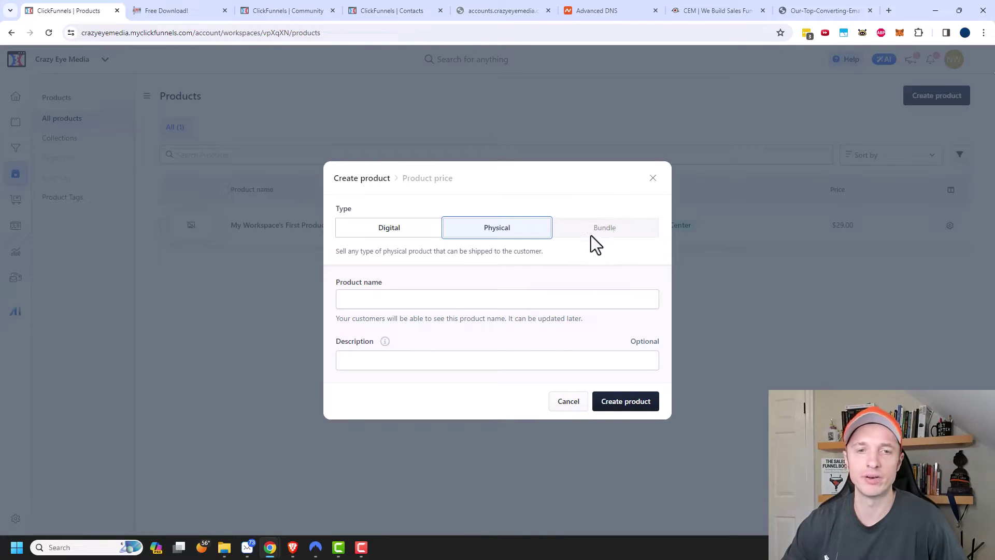
{"action": "left_click", "coordinate": [414, 236]}
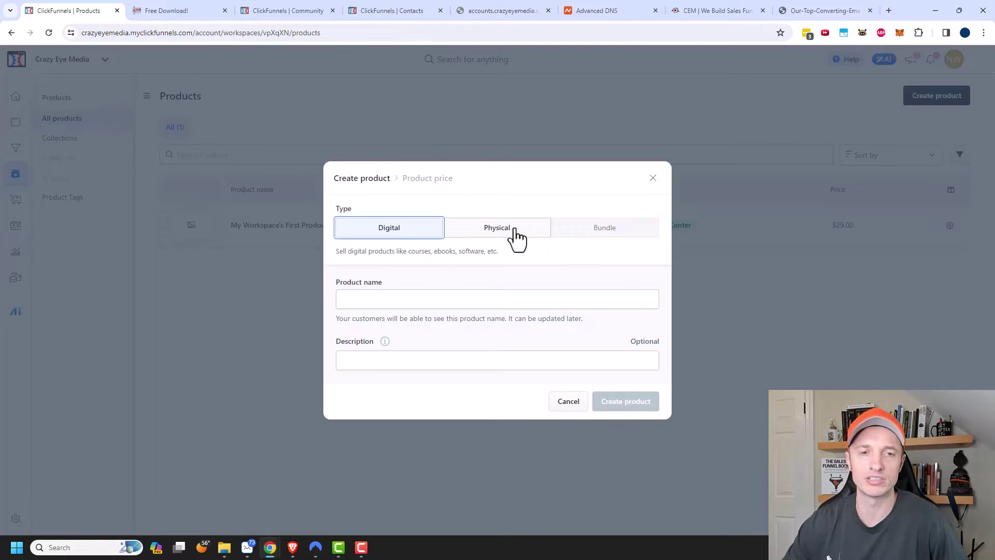
Step: Name the product "ClickFunnels 2.0 Course", describe it as "The best course in the world!" and create it
{"action": "left_click", "coordinate": [465, 299]}
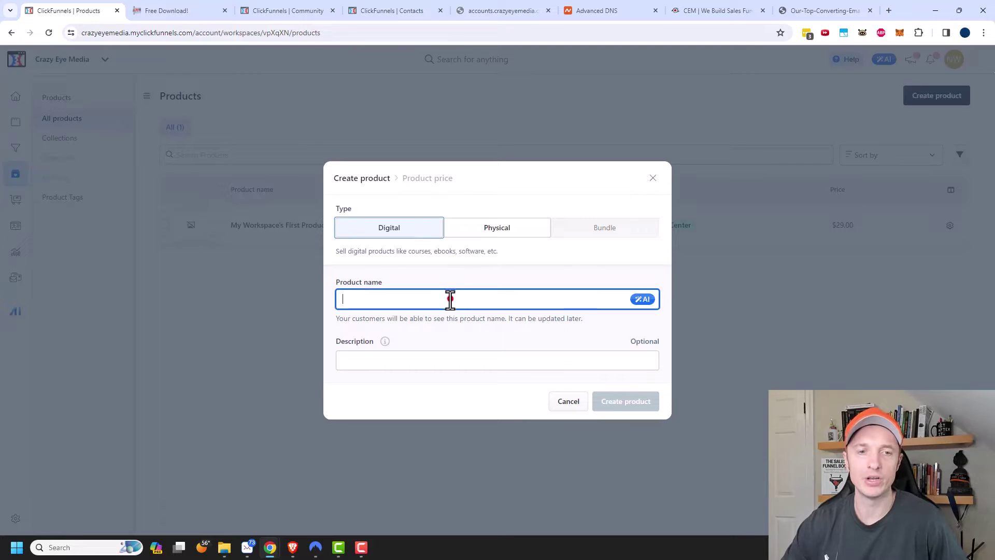
{"action": "type", "text": "C"}
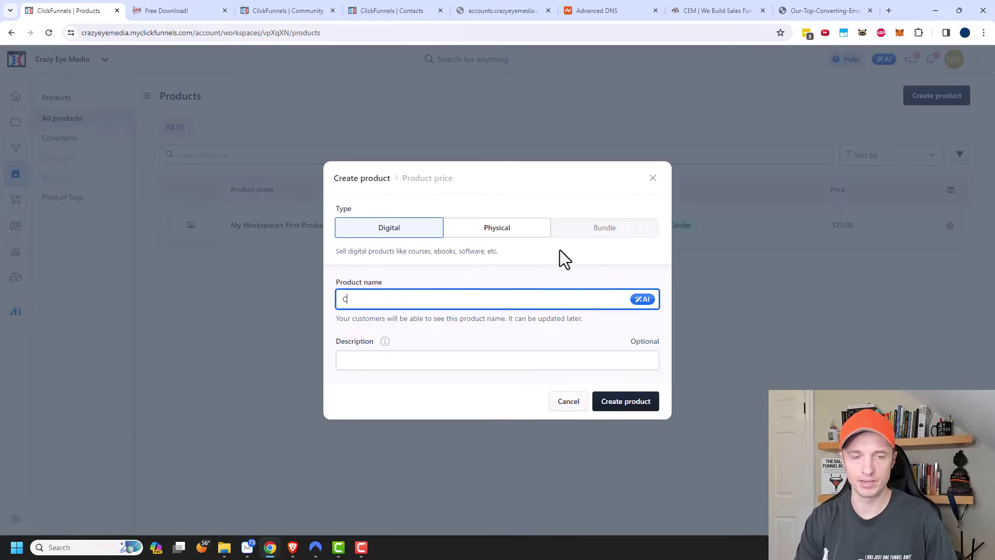
{"action": "type", "text": "lickFunnels 2.0 Course"}
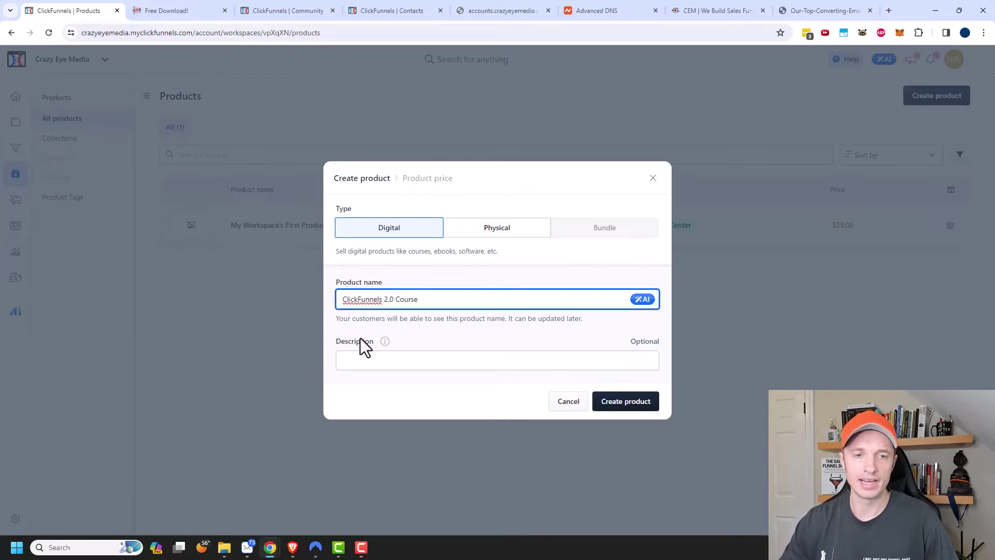
{"action": "left_click", "coordinate": [374, 367]}
{"action": "type", "text": "The be"}
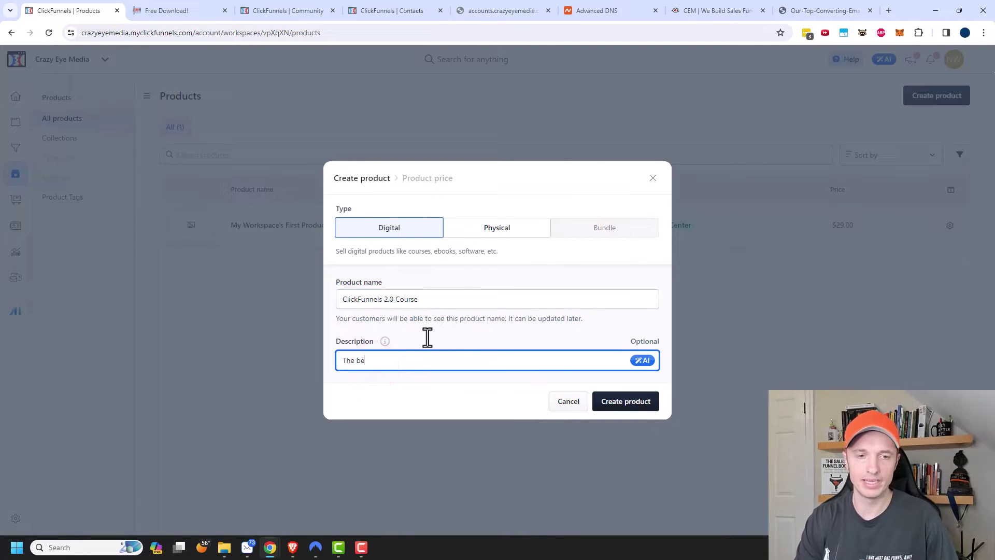
{"action": "type", "text": "st course in the world!"}
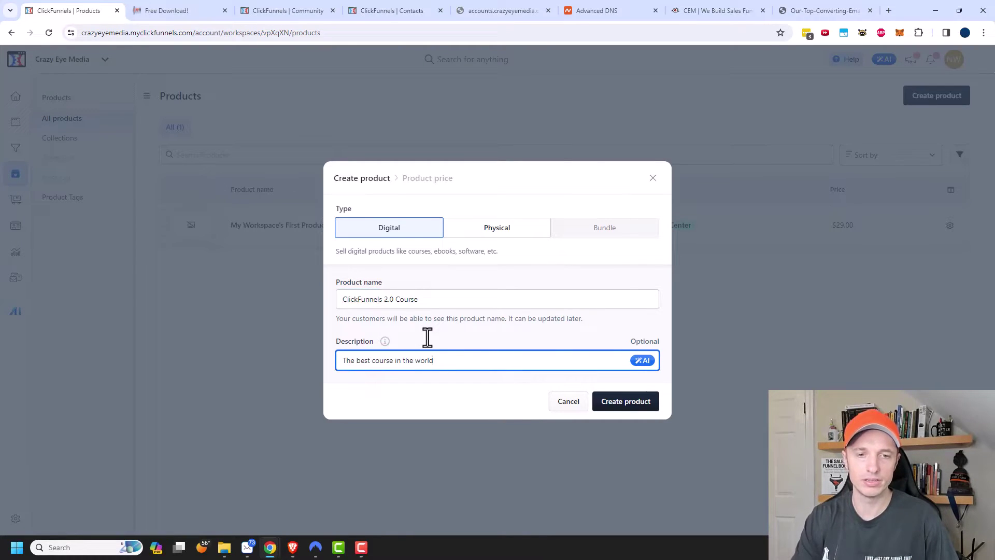
{"action": "left_click", "coordinate": [622, 402]}
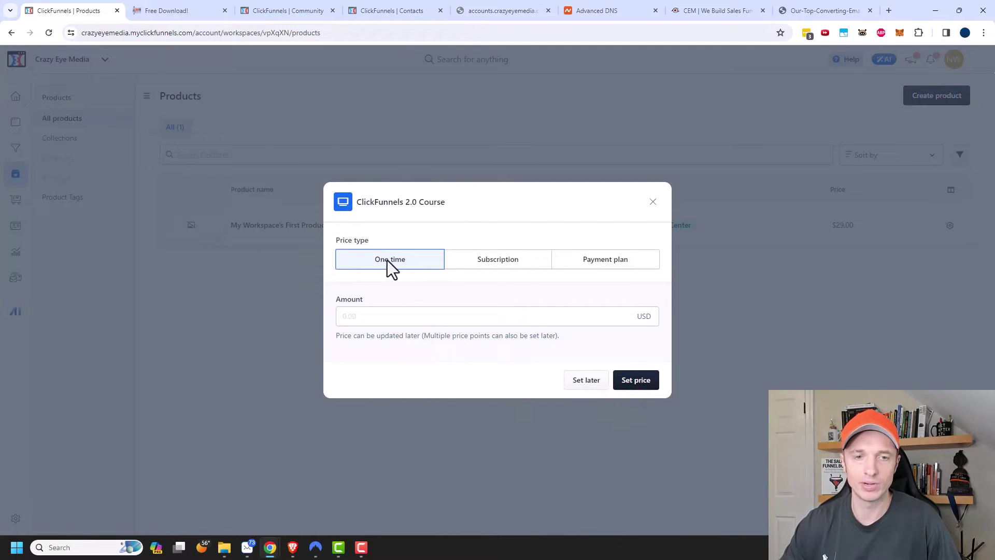
Step: Try subscription pricing for the course with 10 USD per payment, charged every 1 month
{"action": "left_click", "coordinate": [472, 261]}
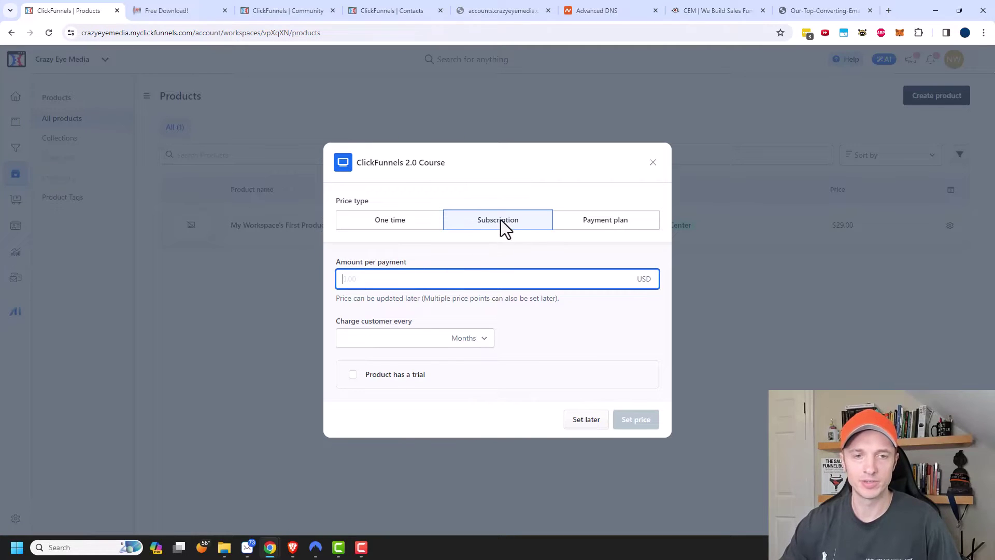
{"action": "type", "text": "10"}
{"action": "left_click", "coordinate": [399, 336]}
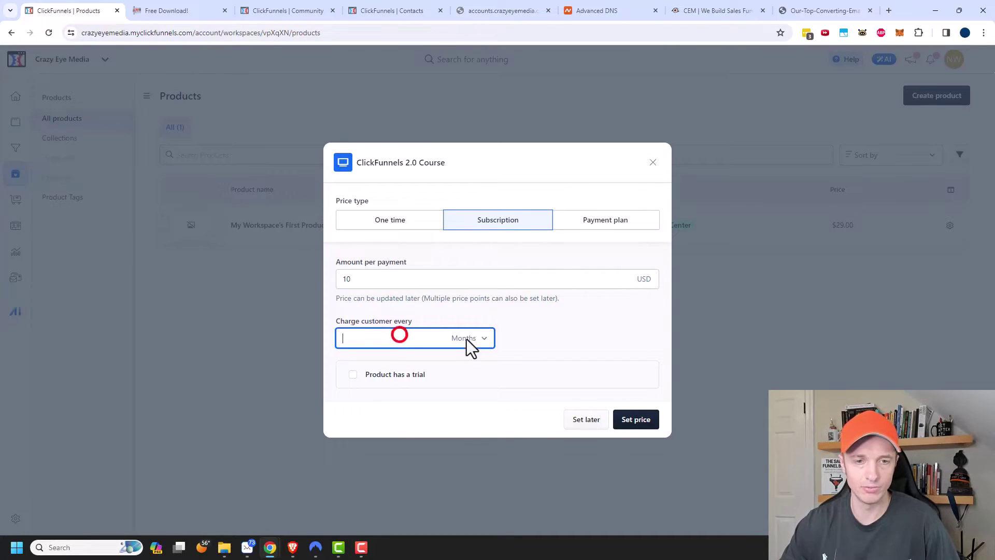
{"action": "type", "text": "1"}
{"action": "left_click", "coordinate": [468, 338]}
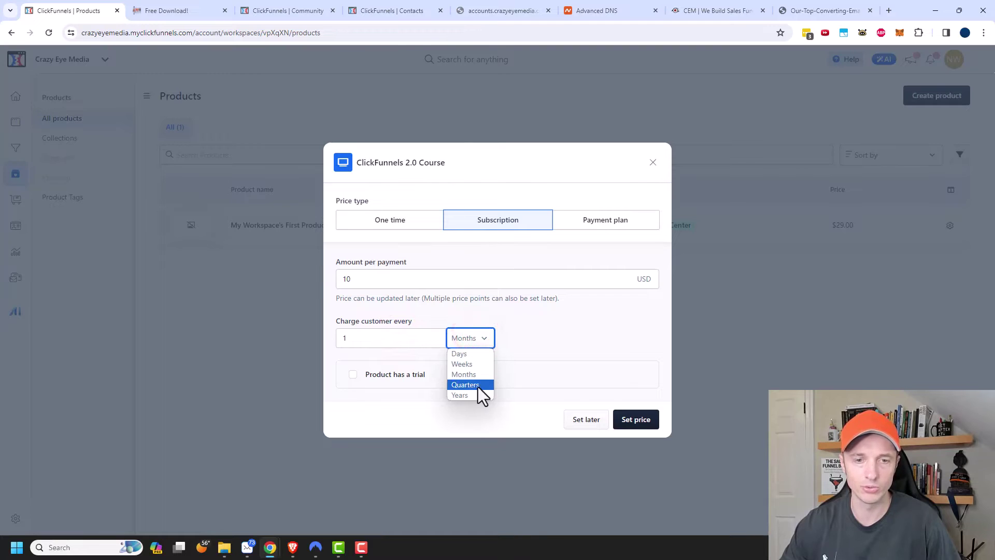
{"action": "left_click", "coordinate": [581, 346]}
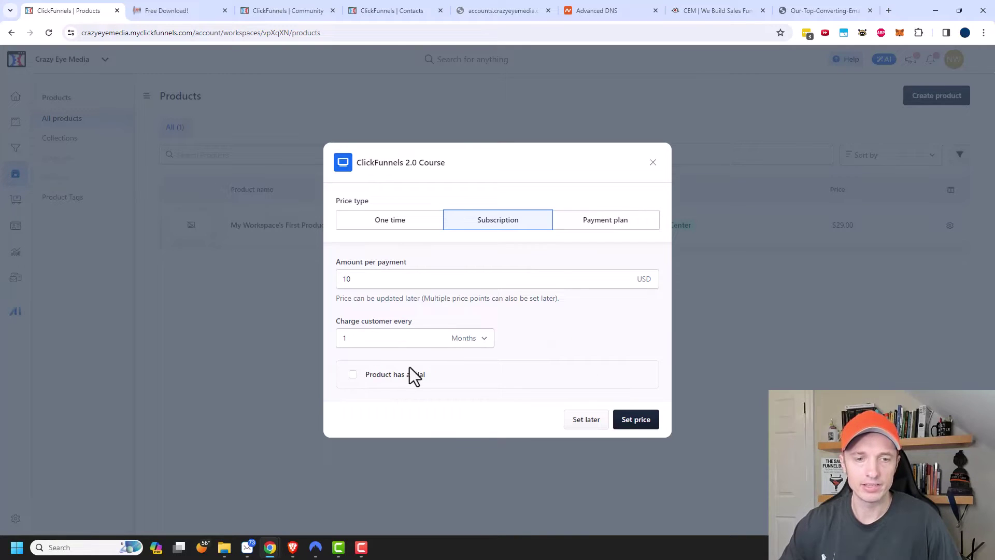
Step: Add a free trial with a length of 7 days to the subscription price
{"action": "left_click", "coordinate": [353, 375]}
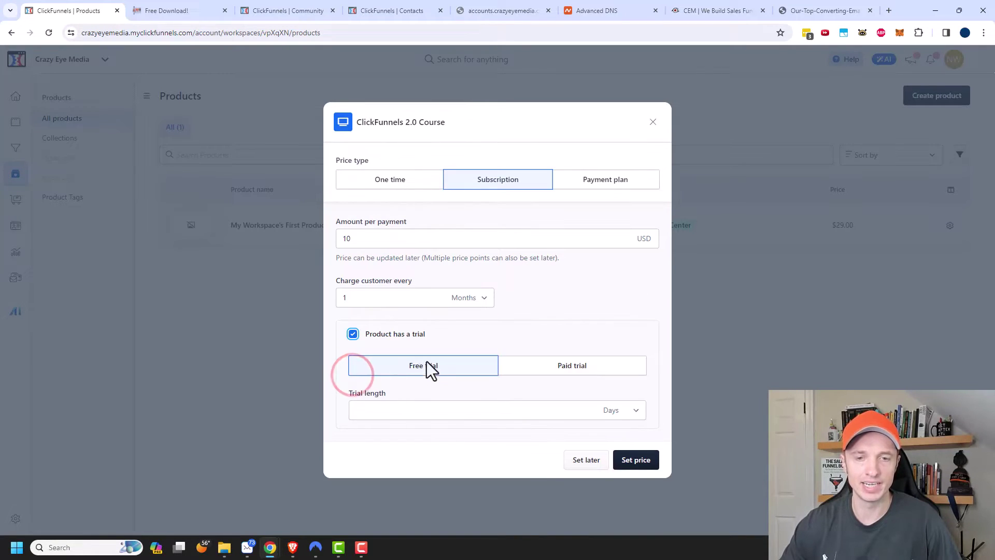
{"action": "left_click", "coordinate": [467, 410]}
{"action": "type", "text": "7"}
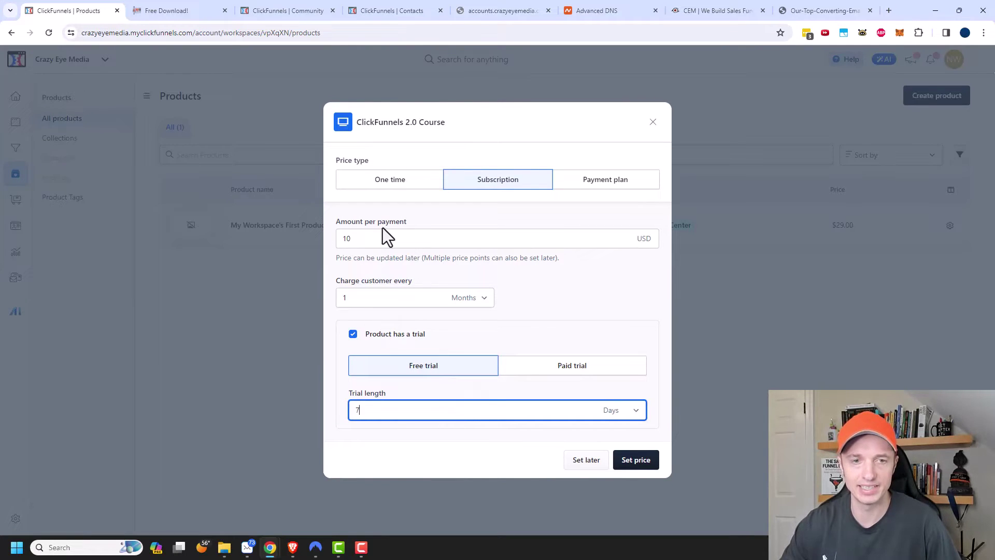
Step: Switch the subscription to a paid trial with a length of 7 days and a cost of 1 USD
{"action": "left_click", "coordinate": [588, 371]}
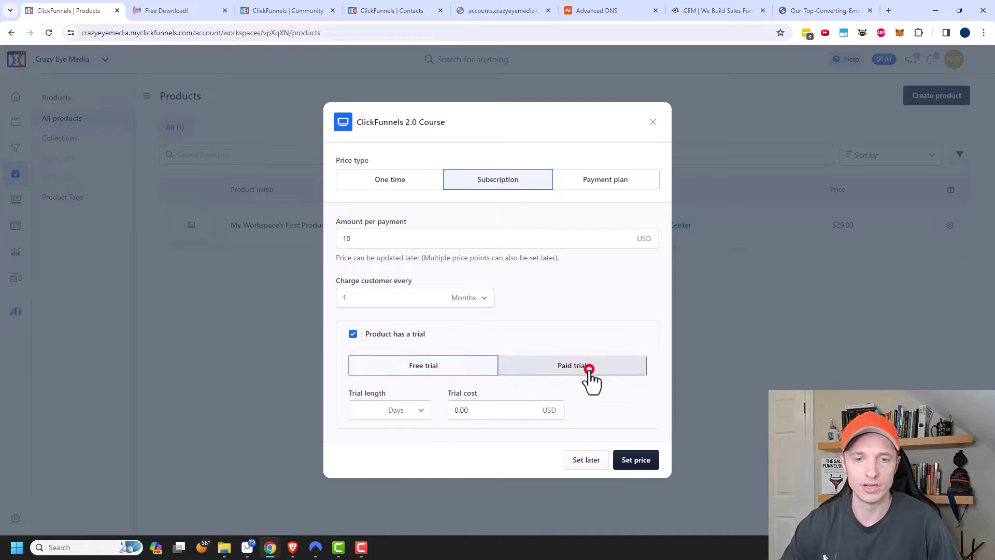
{"action": "left_click", "coordinate": [372, 412]}
{"action": "type", "text": "7"}
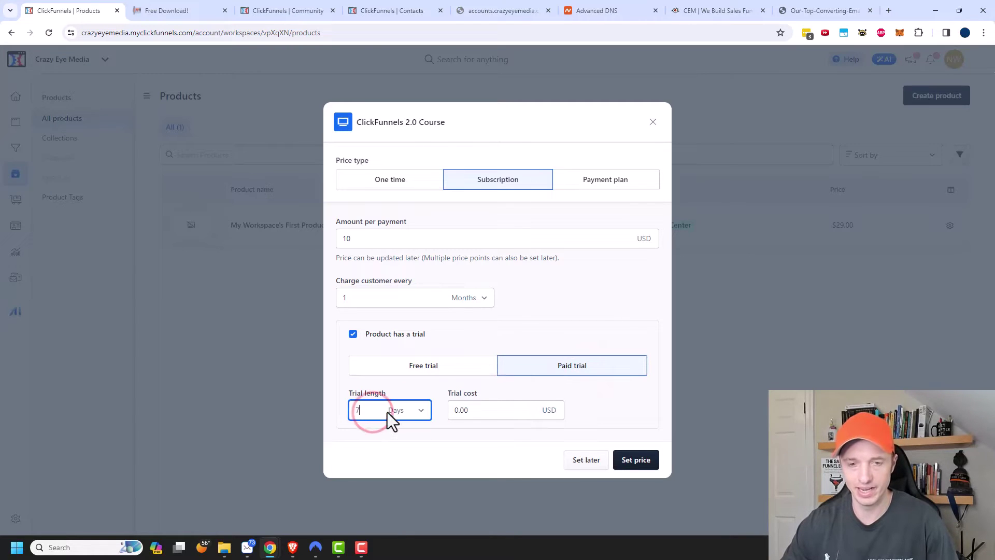
{"action": "left_click", "coordinate": [501, 410]}
{"action": "type", "text": "1"}
{"action": "left_click", "coordinate": [614, 404]}
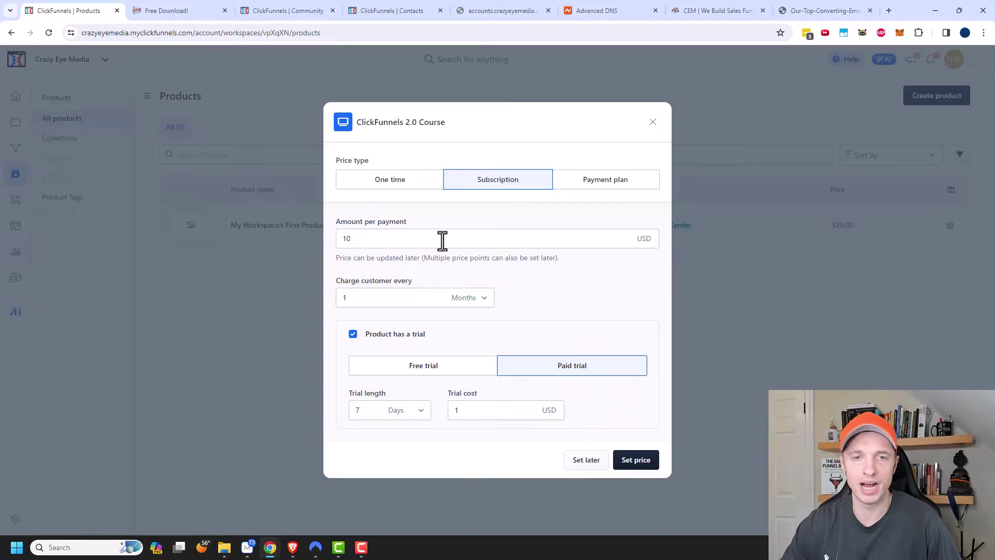
Step: Try a payment plan of 49.99 USD per payment, charged every 1 month for 3 payments, with no trial
{"action": "left_click", "coordinate": [617, 186]}
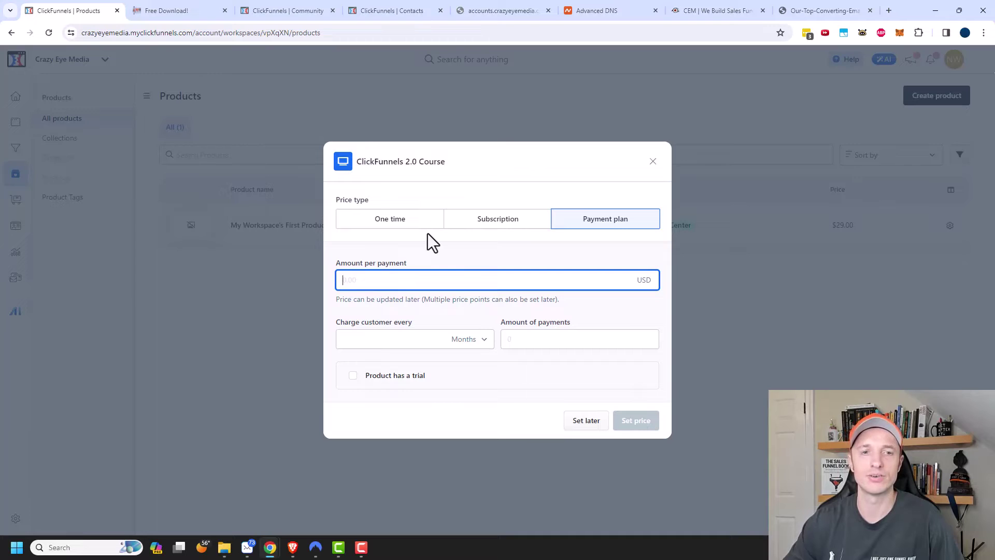
{"action": "type", "text": "49.99"}
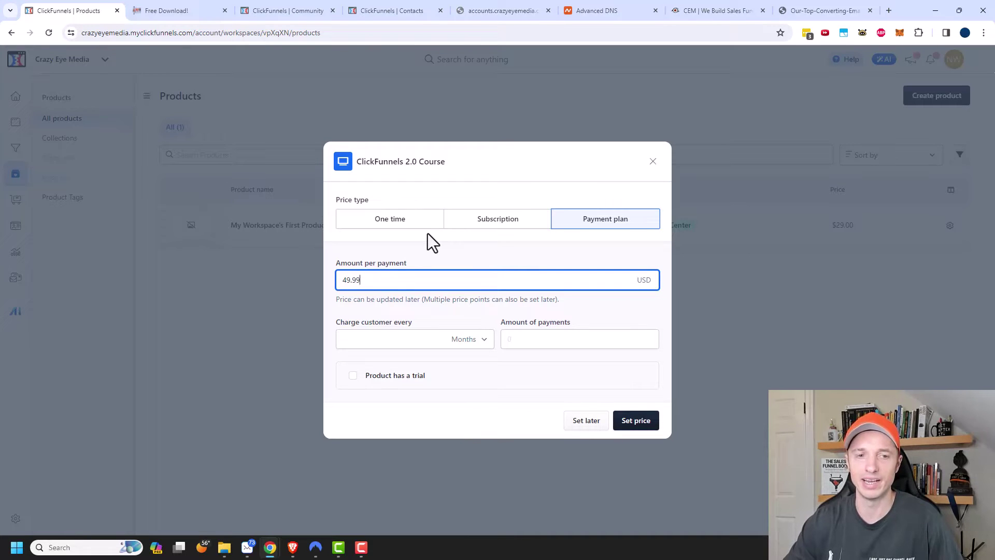
{"action": "left_click", "coordinate": [399, 340]}
{"action": "type", "text": "1"}
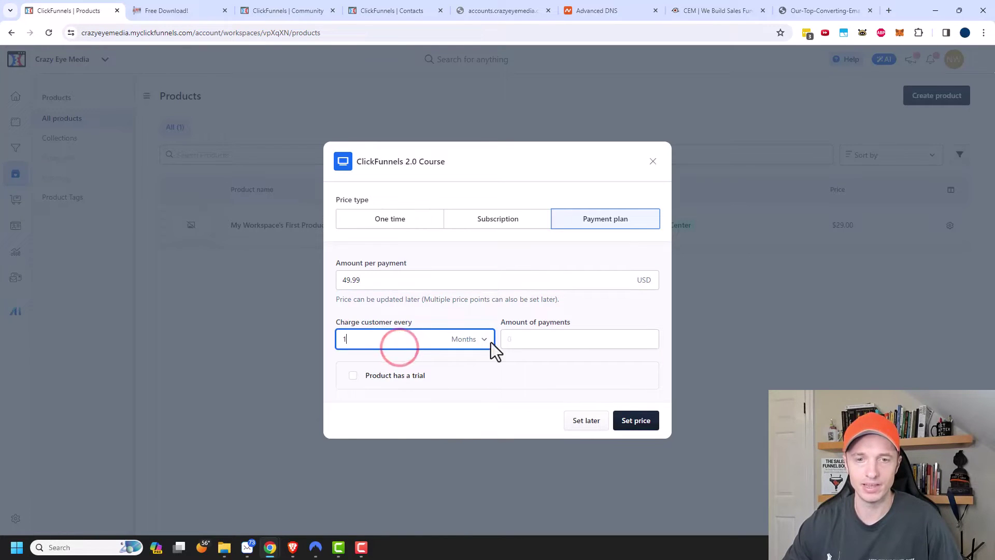
{"action": "left_click", "coordinate": [577, 340]}
{"action": "type", "text": "3"}
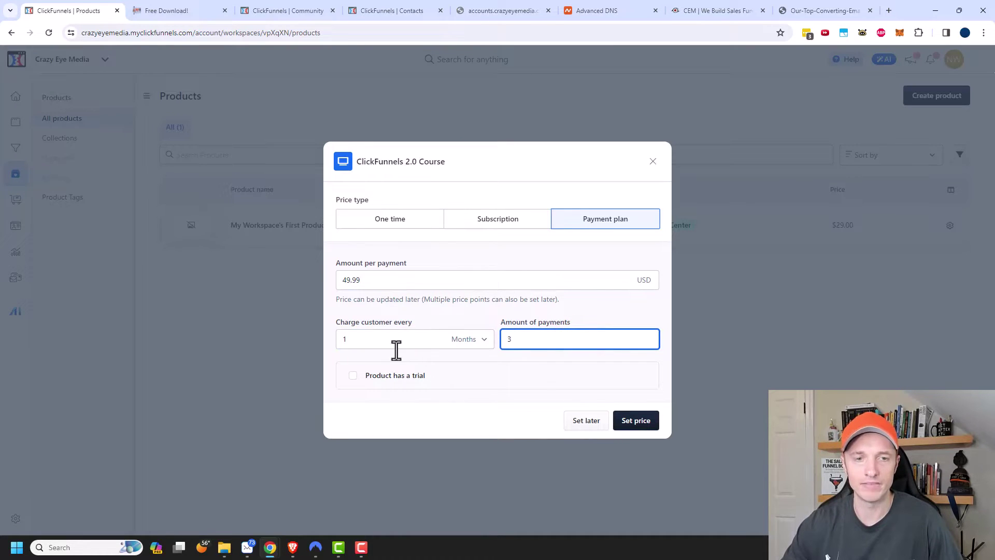
{"action": "left_click", "coordinate": [353, 376]}
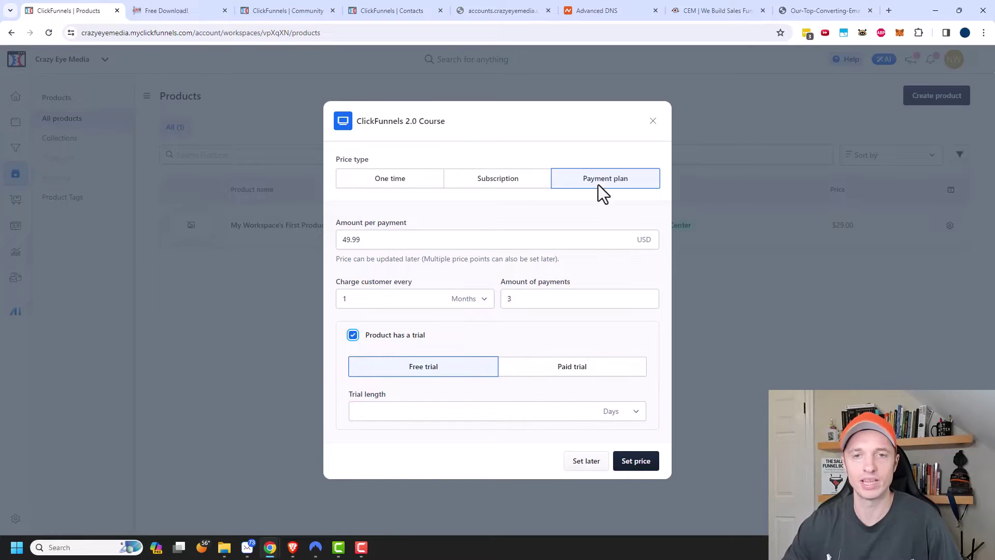
{"action": "left_click", "coordinate": [352, 335]}
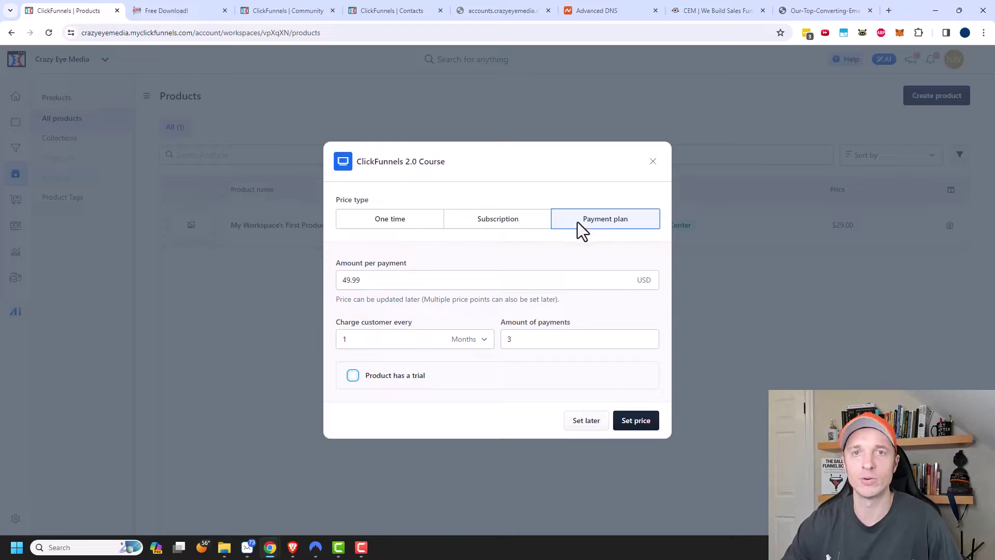
Step: Give the course a one-time price of 1 USD and save that price
{"action": "left_click", "coordinate": [415, 221]}
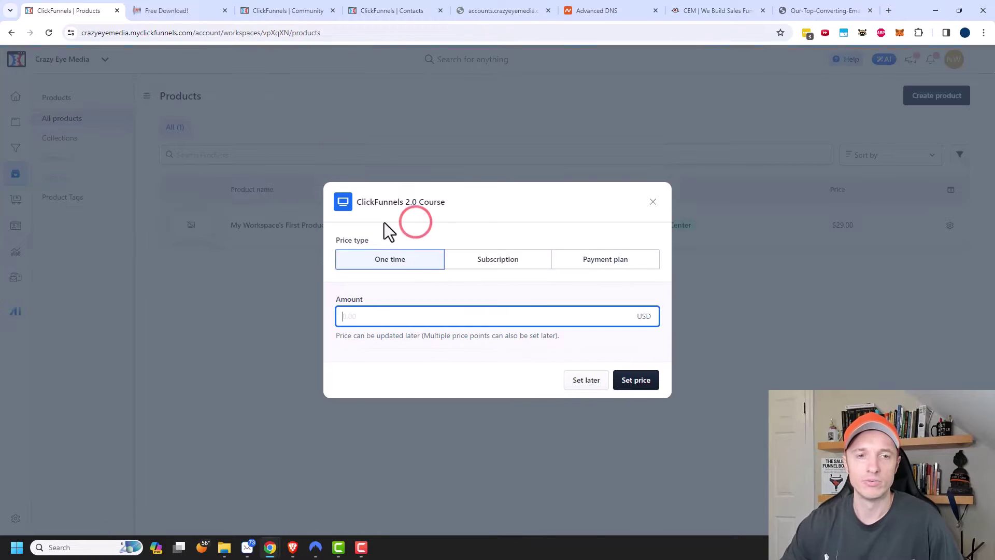
{"action": "left_click", "coordinate": [465, 318]}
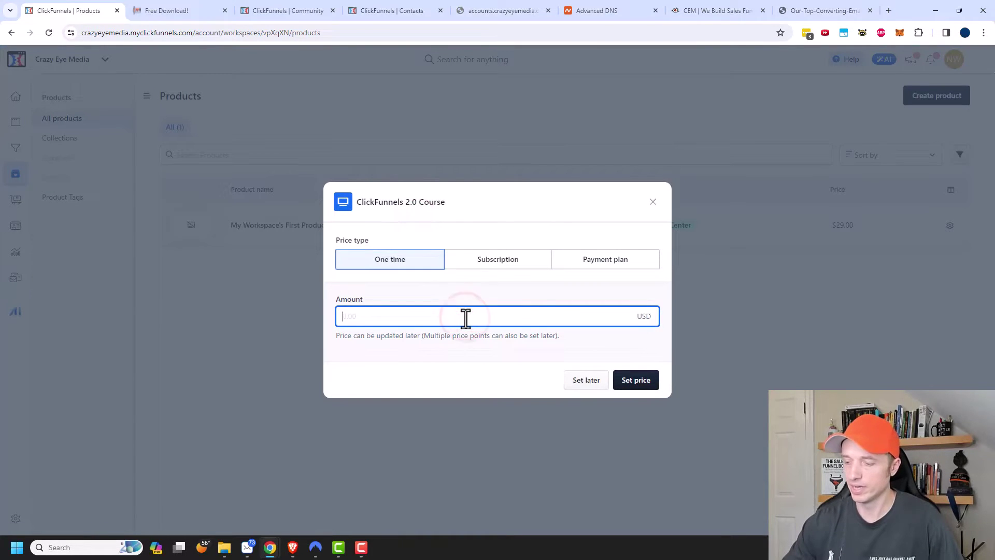
{"action": "left_click", "coordinate": [642, 382]}
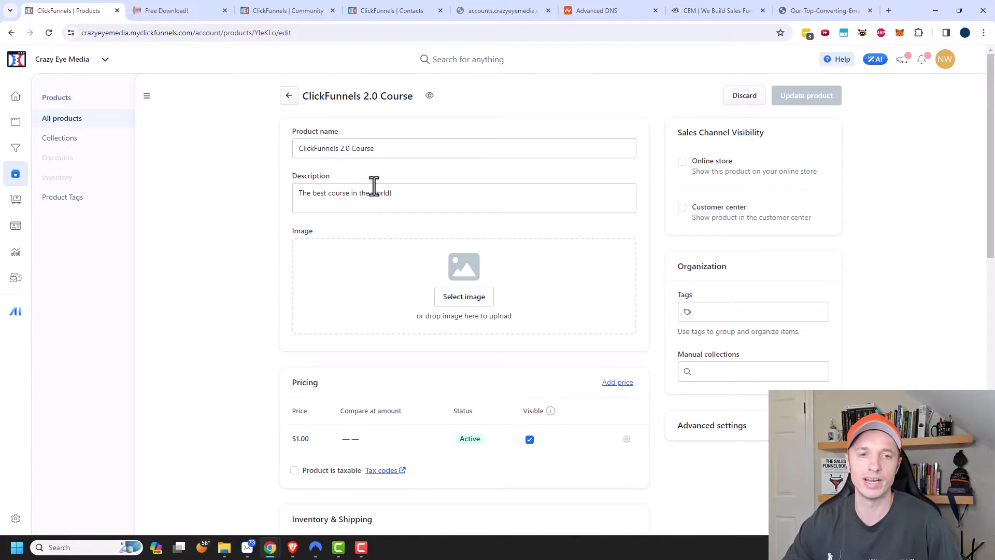
Step: Add the Sales Funnel diagram from the image library as the product image
{"action": "scroll", "coordinate": [373, 197], "scroll_direction": "down", "scroll_amount": 1}
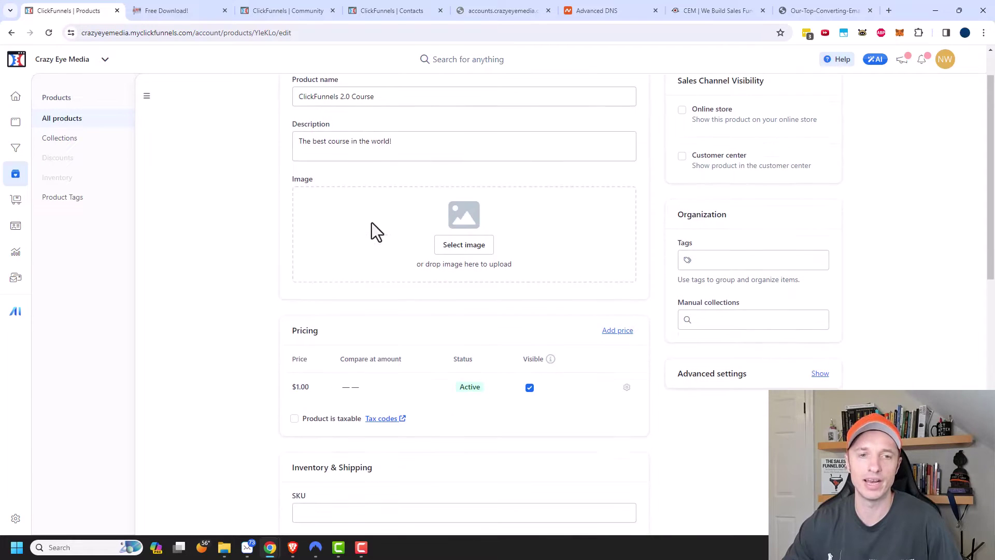
{"action": "left_click", "coordinate": [471, 251]}
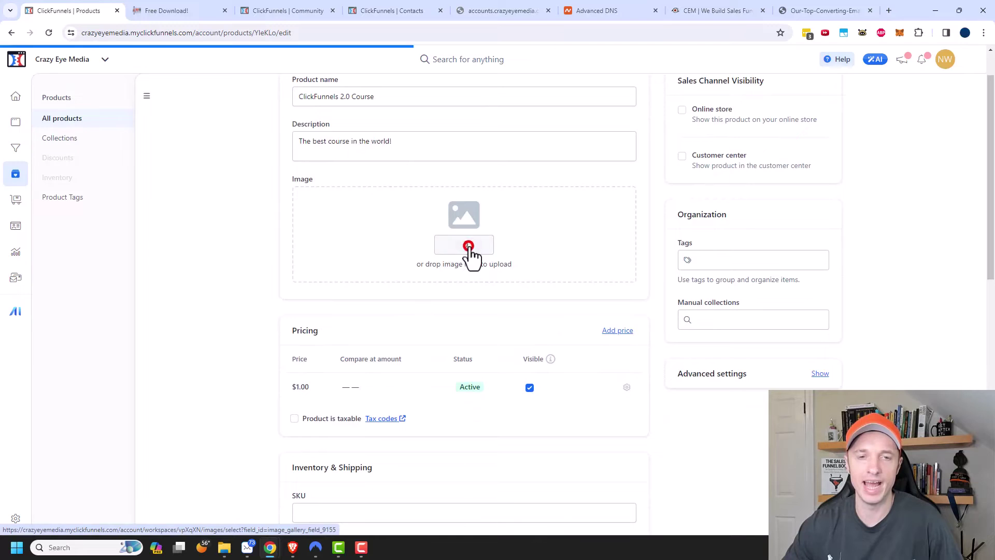
{"action": "left_click", "coordinate": [372, 194]}
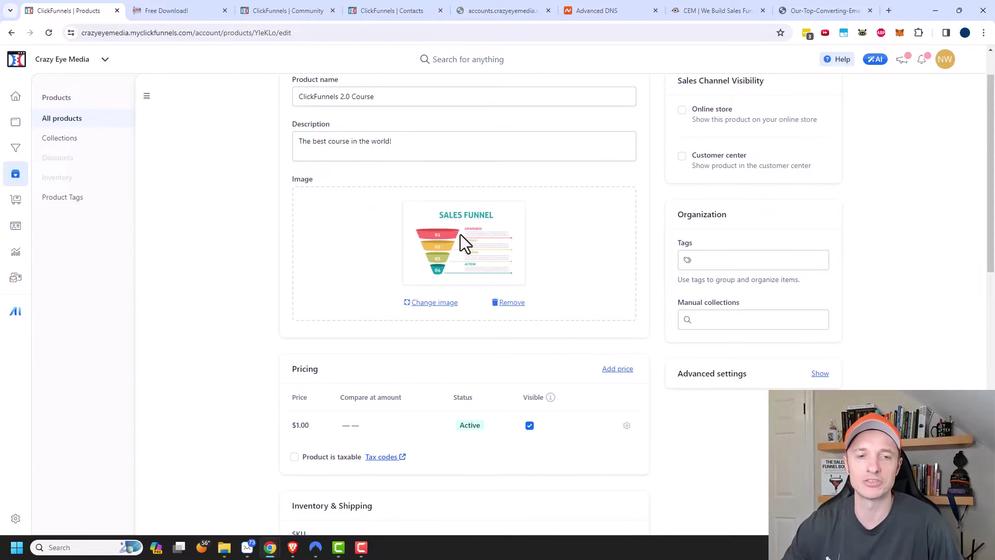
Step: Give the course's 1 USD price a compare-at amount of 3 USD and the name "Sale Price", and save it
{"action": "scroll", "coordinate": [459, 234], "scroll_direction": "down", "scroll_amount": 3}
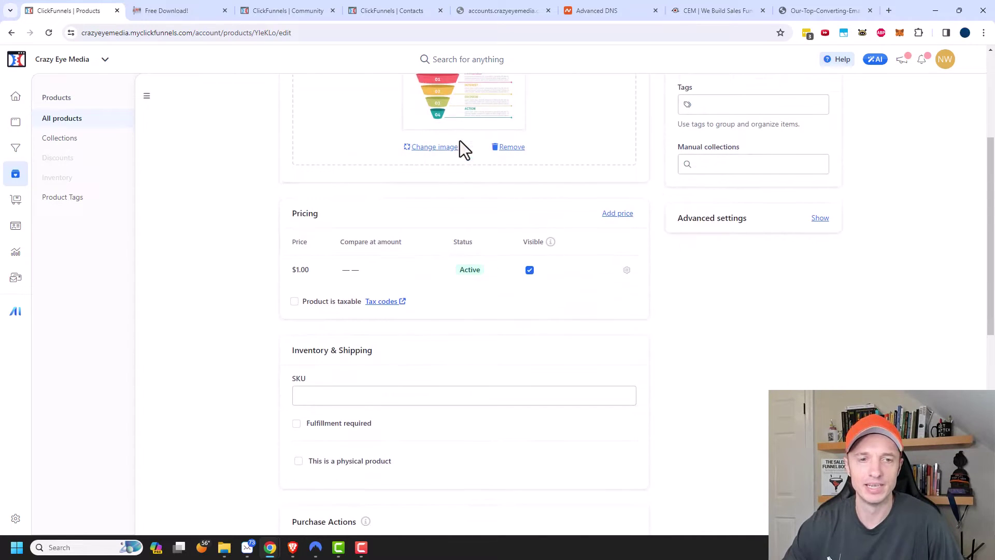
{"action": "scroll", "coordinate": [459, 140], "scroll_direction": "down", "scroll_amount": 1}
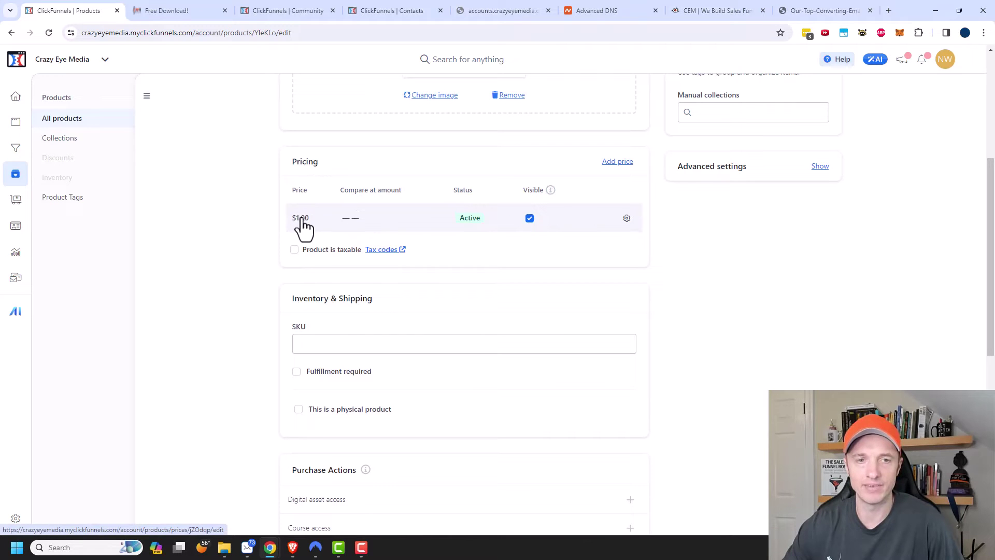
{"action": "left_click", "coordinate": [627, 219]}
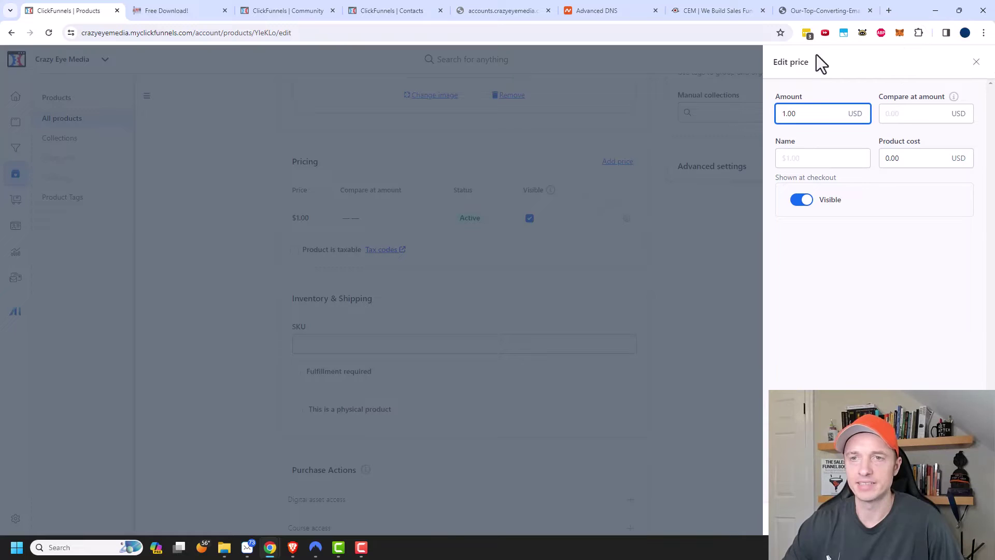
{"action": "left_click", "coordinate": [804, 113]}
{"action": "left_click", "coordinate": [917, 113]}
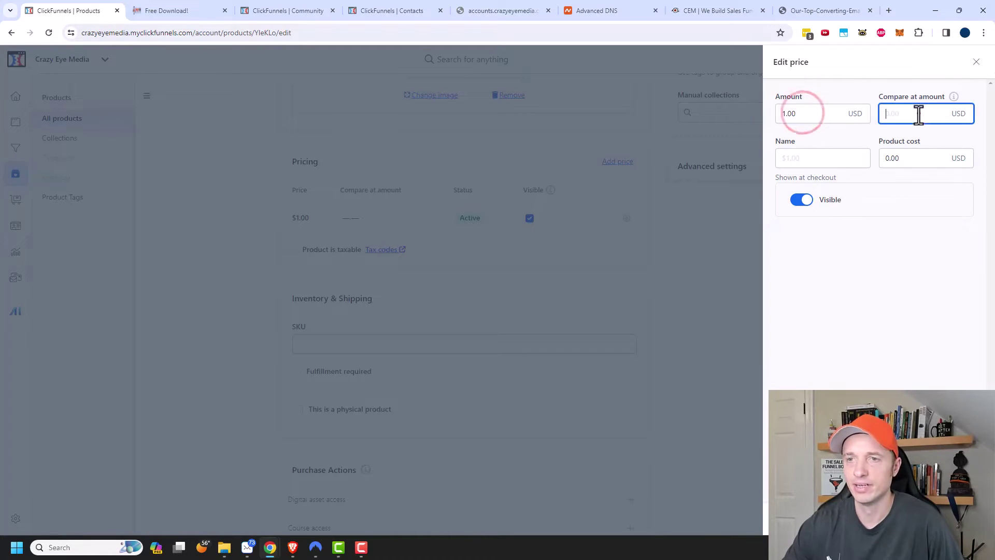
{"action": "type", "text": "3"}
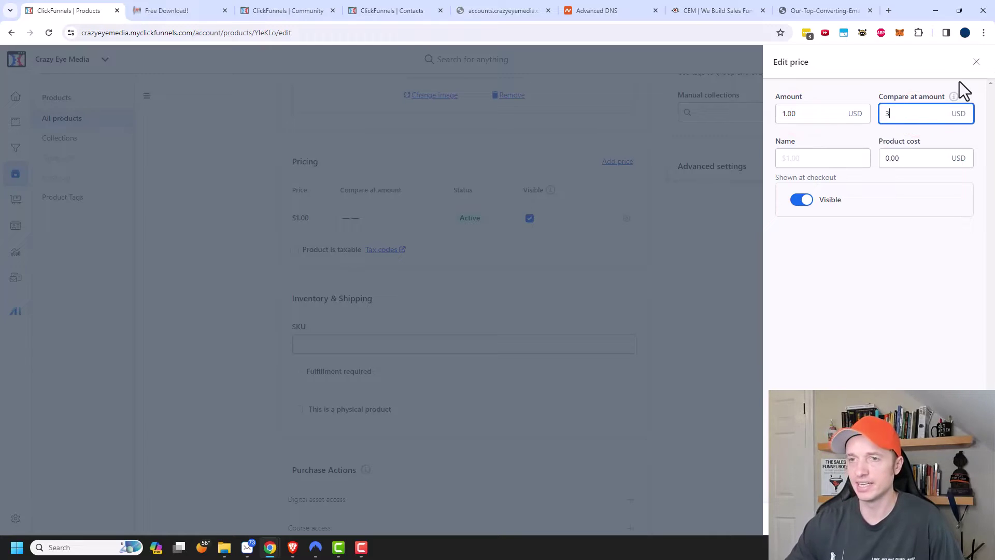
{"action": "left_click", "coordinate": [799, 160]}
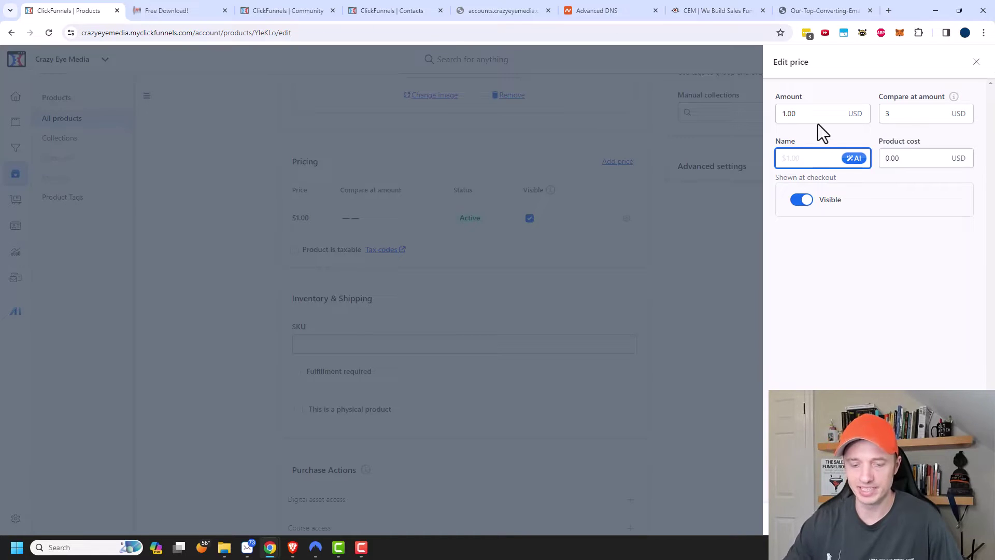
{"action": "type", "text": "Sale Price"}
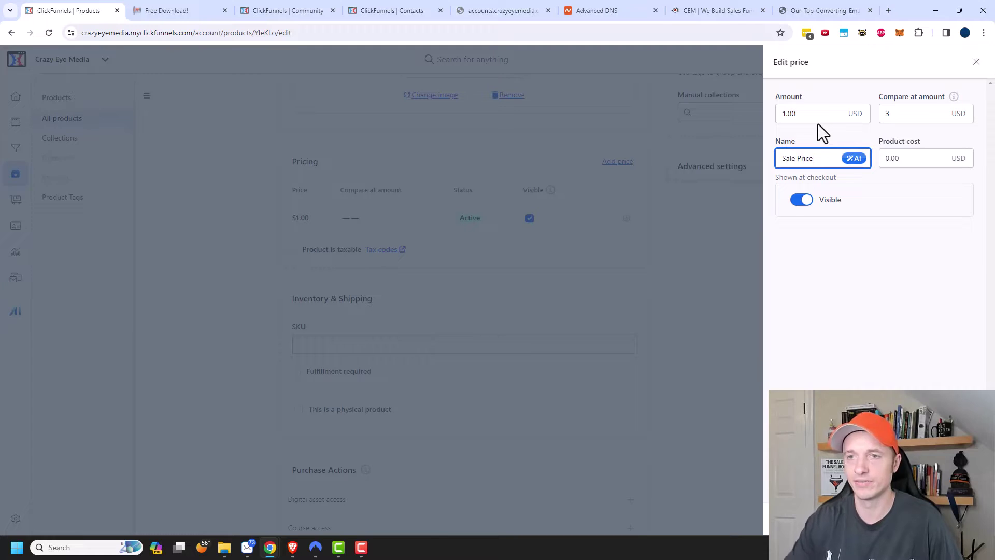
{"action": "left_click", "coordinate": [911, 160]}
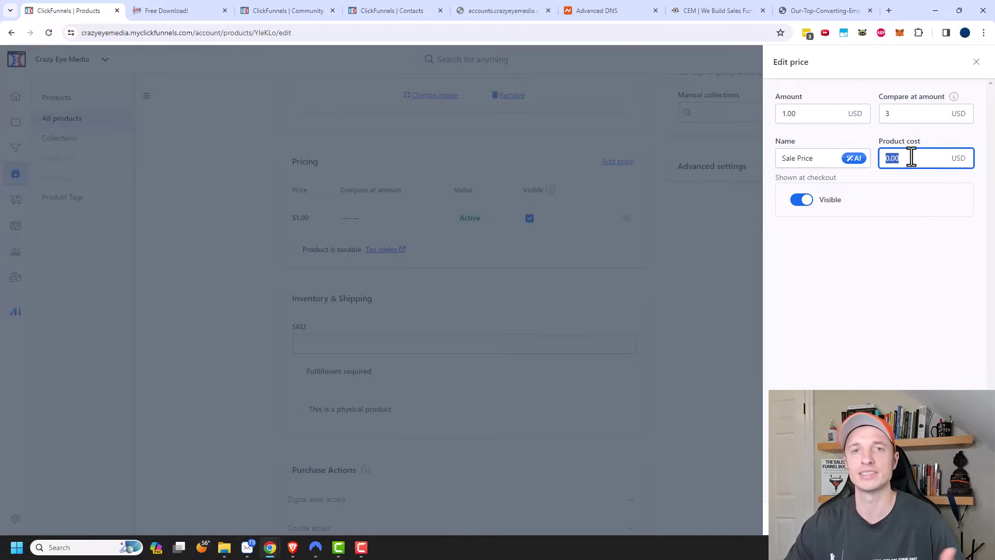
{"action": "left_click", "coordinate": [907, 293]}
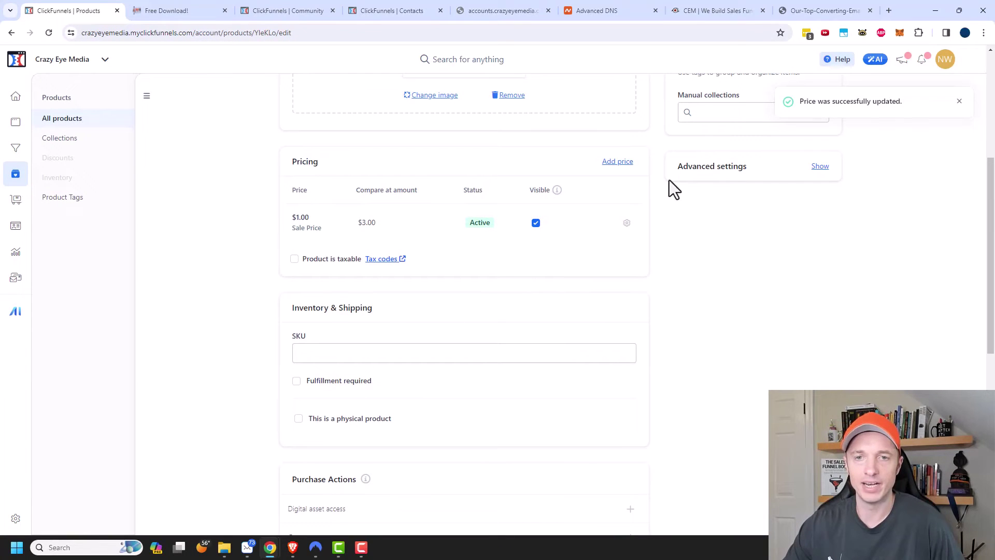
Step: Review the one-time, subscription and payment plan options for adding another price, without adding one
{"action": "left_click", "coordinate": [614, 163]}
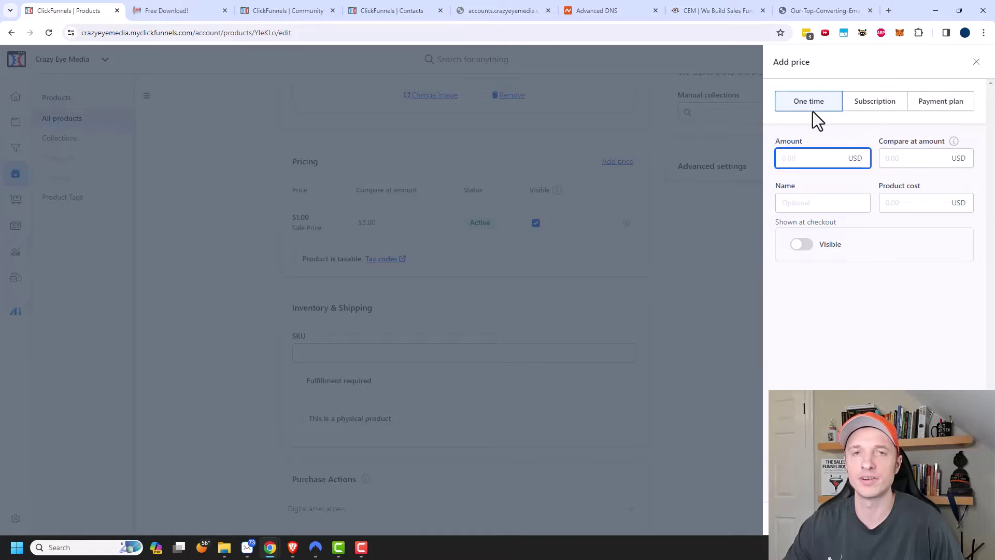
{"action": "left_click", "coordinate": [879, 103]}
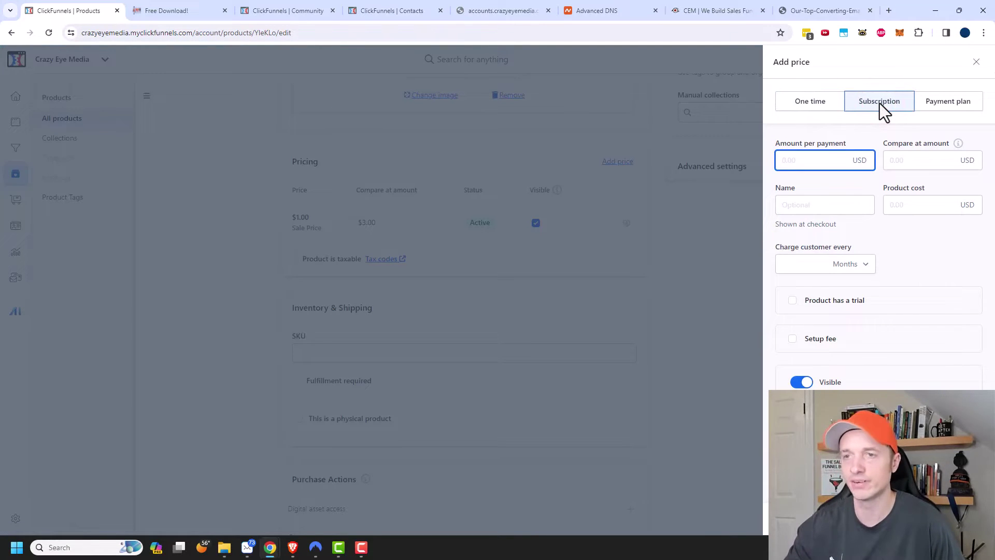
{"action": "left_click", "coordinate": [937, 107]}
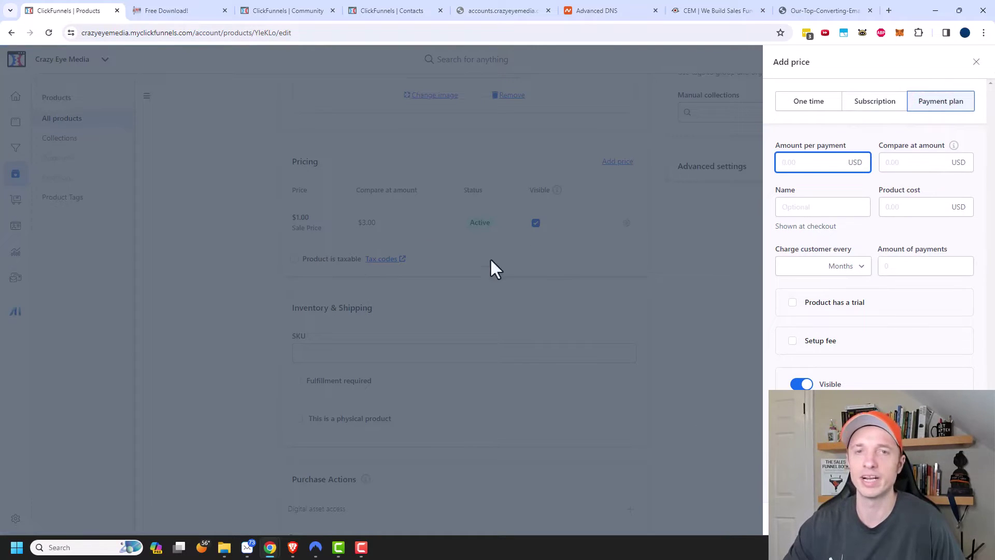
{"action": "left_click", "coordinate": [976, 63]}
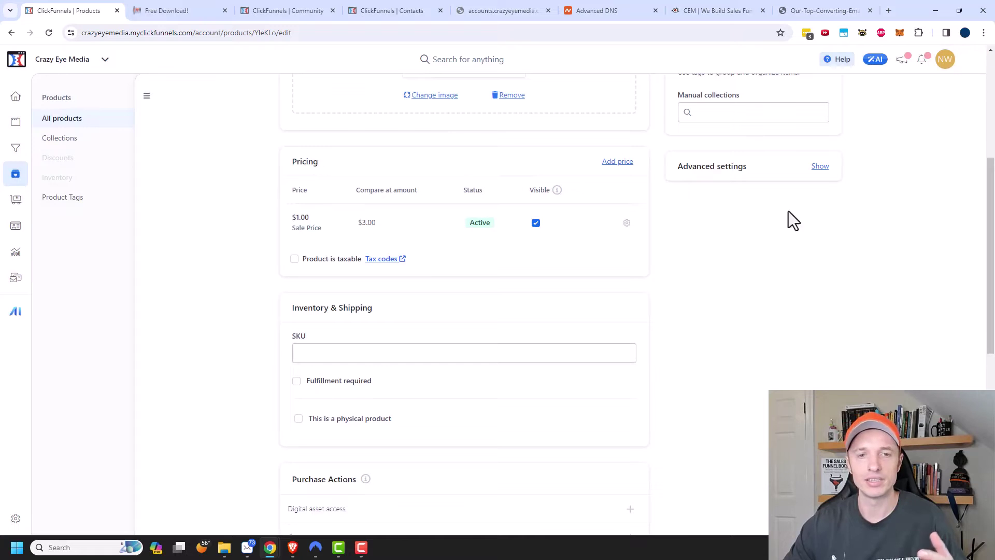
Step: Try marking the product as taxable, look through the tax categories and TaxJar tax codes, and remove the taxable setting
{"action": "left_click", "coordinate": [296, 263]}
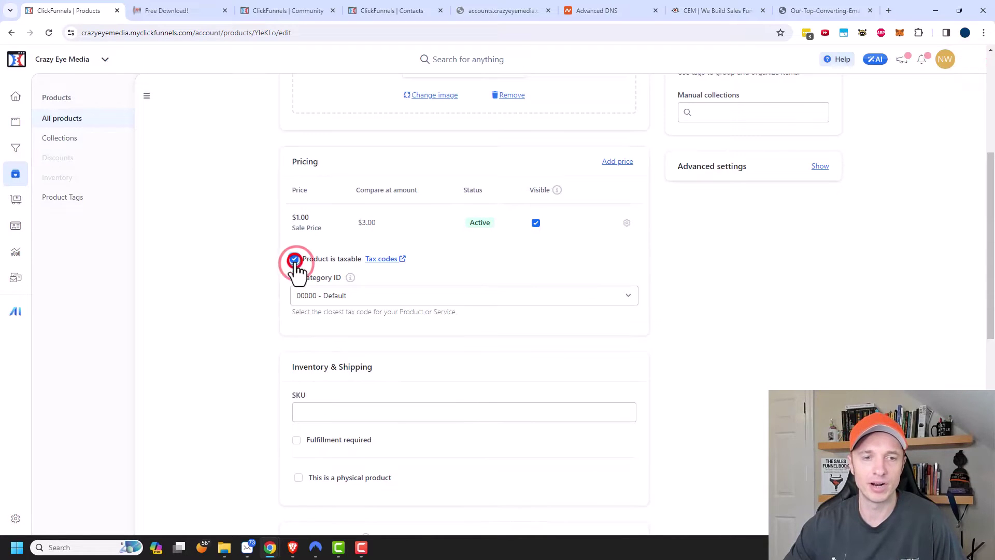
{"action": "left_click", "coordinate": [353, 296]}
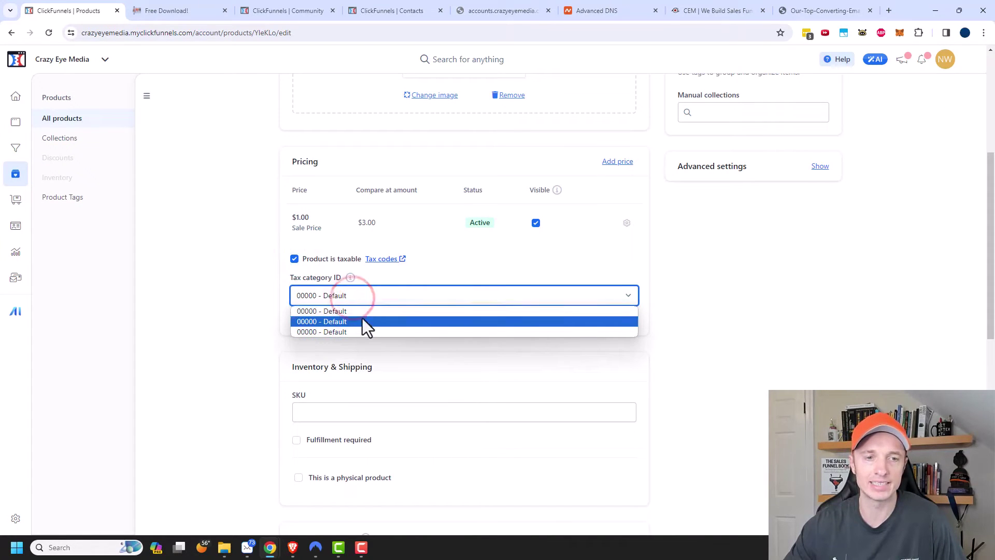
{"action": "left_click", "coordinate": [383, 260]}
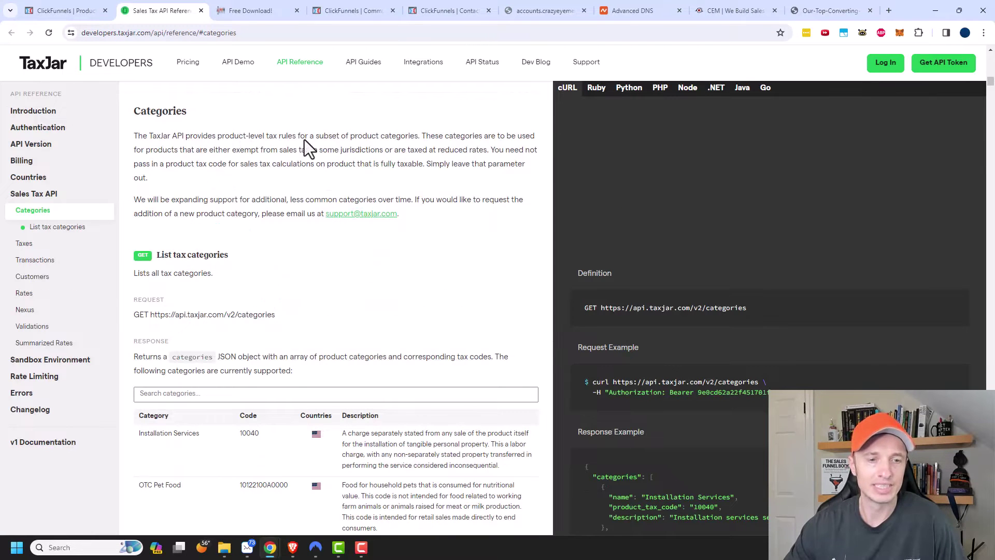
{"action": "scroll", "coordinate": [311, 285], "scroll_direction": "down", "scroll_amount": 3}
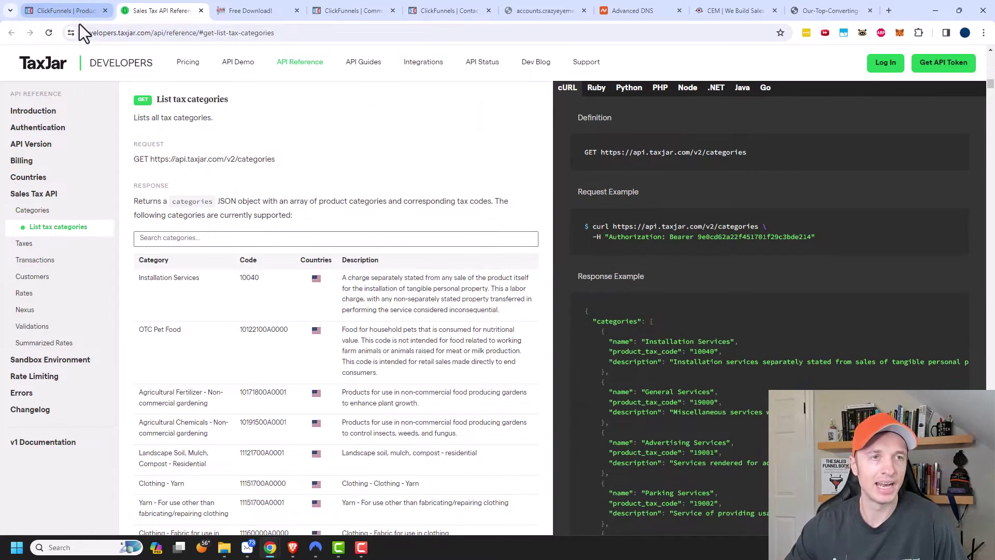
{"action": "left_click", "coordinate": [73, 10]}
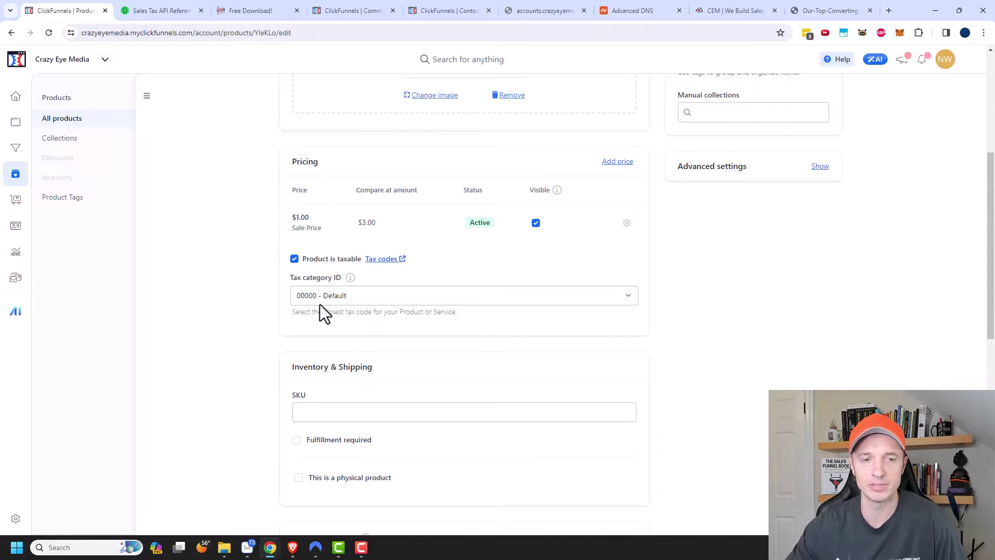
{"action": "scroll", "coordinate": [319, 304], "scroll_direction": "down", "scroll_amount": 2}
{"action": "left_click", "coordinate": [294, 155]}
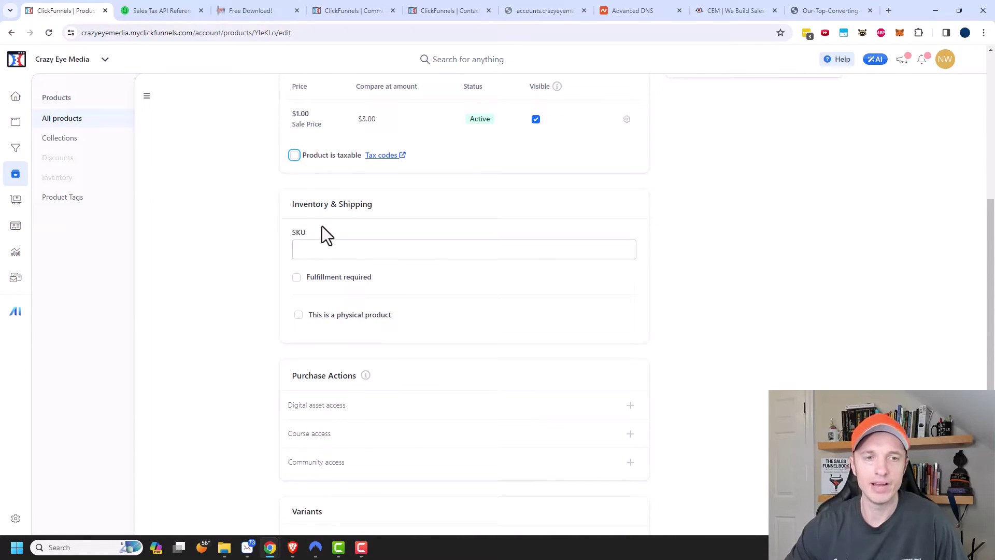
Step: Try the fulfillment required option to examine its quantity and location settings, and turn it off again
{"action": "scroll", "coordinate": [327, 251], "scroll_direction": "down", "scroll_amount": 1}
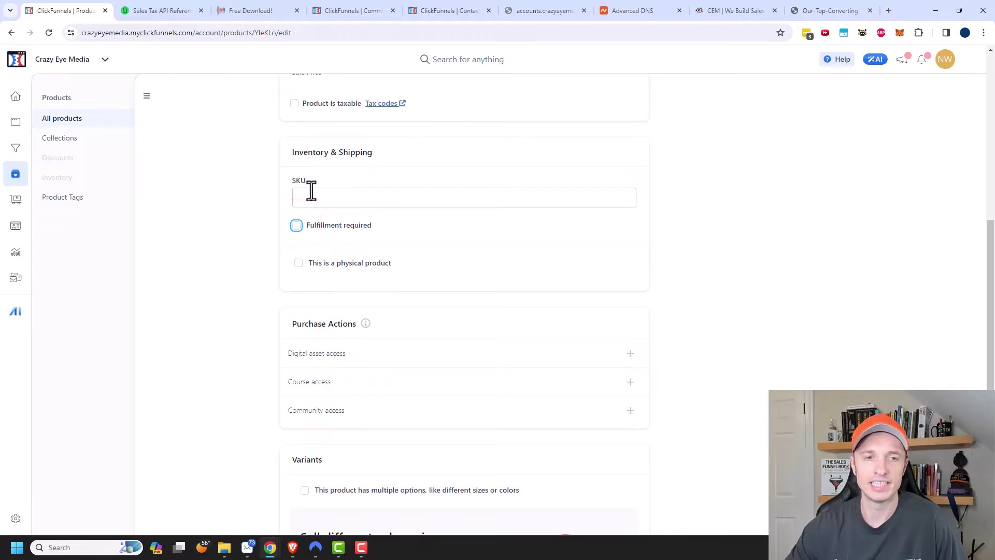
{"action": "left_click", "coordinate": [296, 226]}
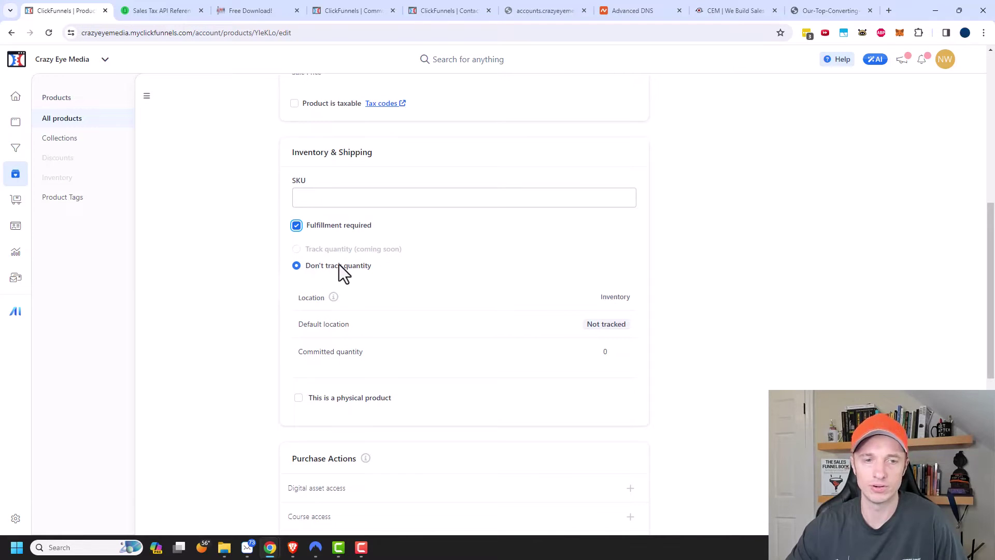
{"action": "scroll", "coordinate": [342, 277], "scroll_direction": "down", "scroll_amount": 2}
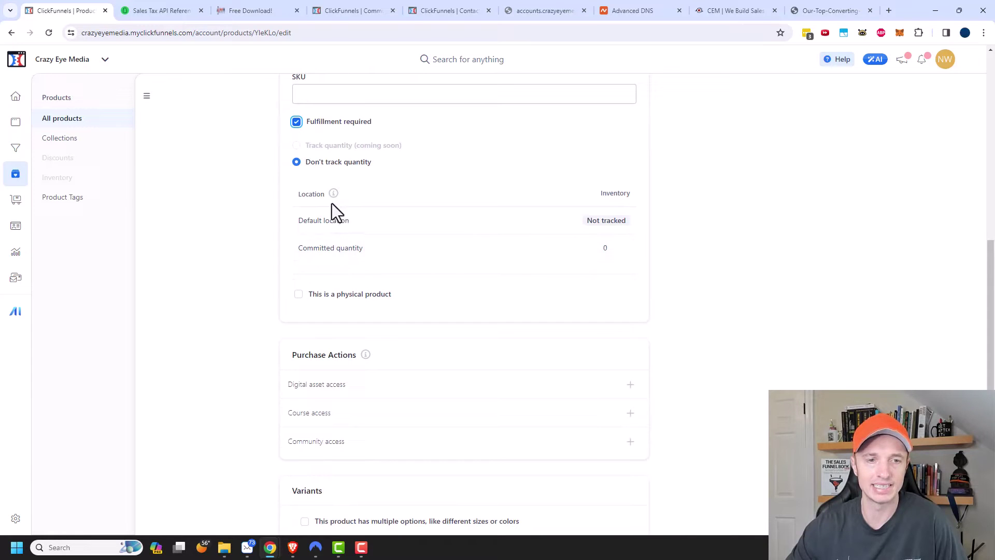
{"action": "left_click", "coordinate": [297, 123]}
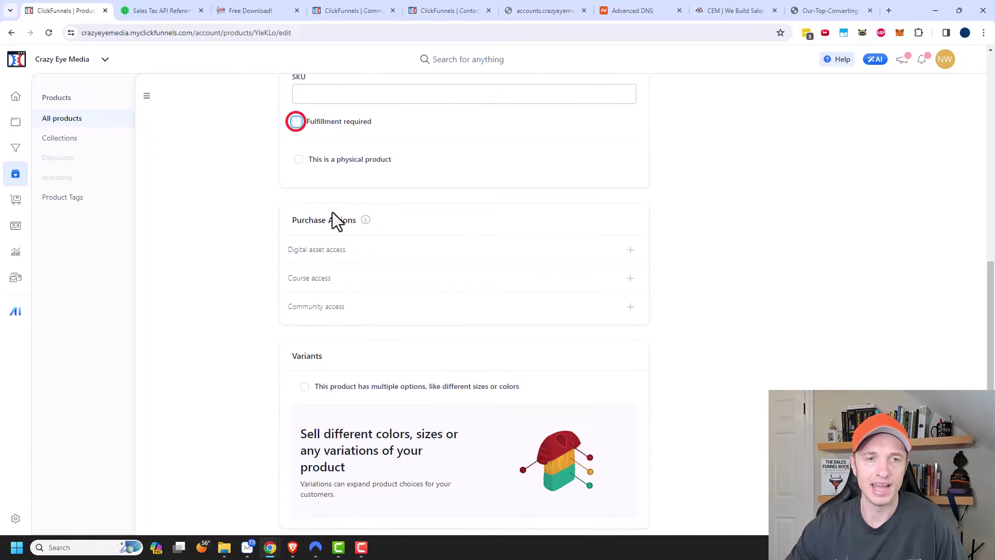
Step: Try marking the course as a physical product to examine the weight and country of manufacture settings, and unmark it
{"action": "left_click", "coordinate": [299, 160]}
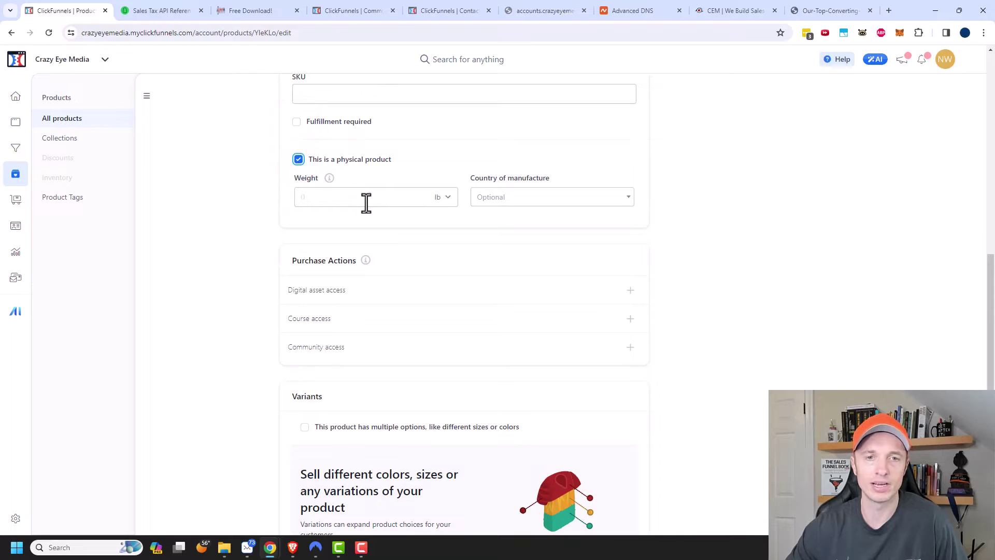
{"action": "left_click", "coordinate": [549, 205]}
{"action": "left_click", "coordinate": [762, 196]}
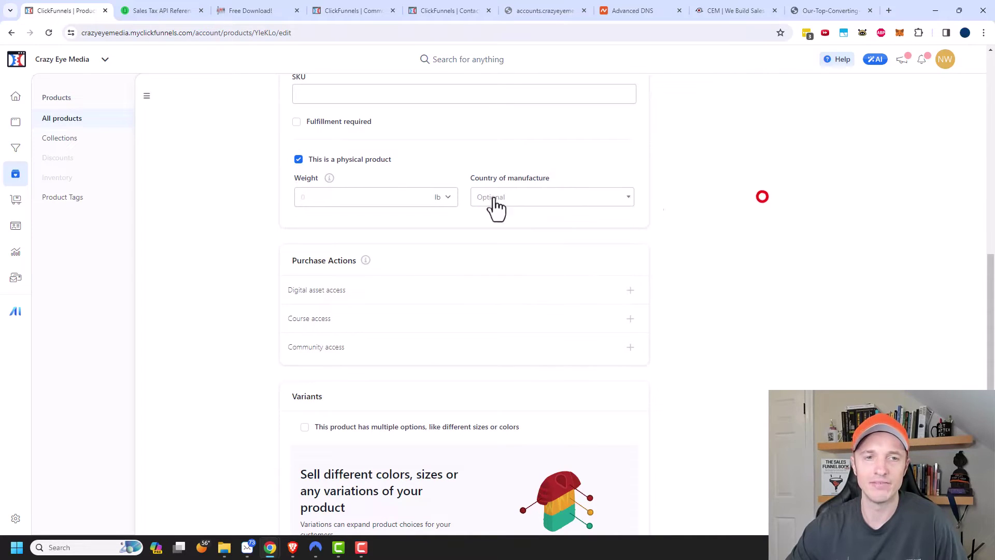
{"action": "left_click", "coordinate": [298, 159]}
Step: Start adding course access as a purchase action, select the ClickFunnels 2.0 Course and expand its module list
{"action": "scroll", "coordinate": [290, 233], "scroll_direction": "up", "scroll_amount": 2}
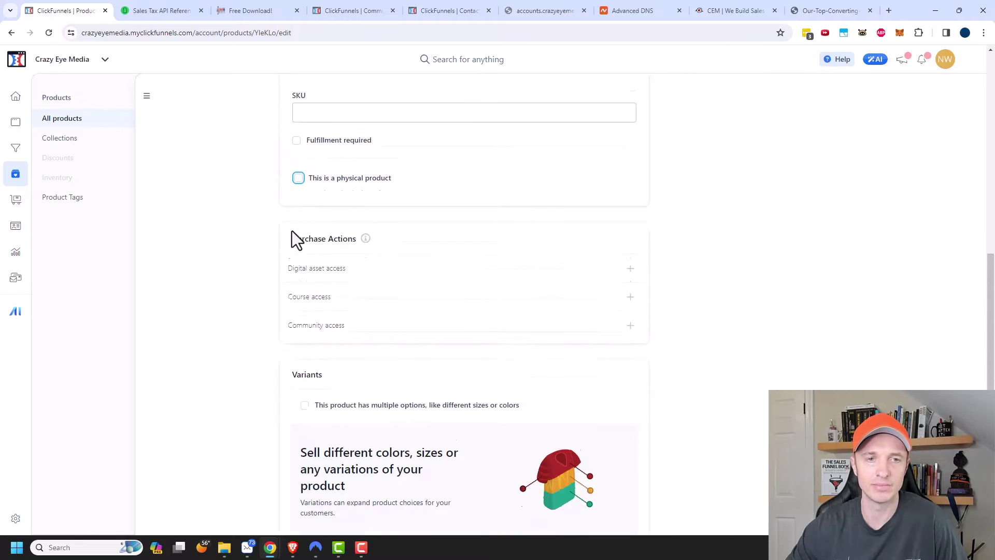
{"action": "scroll", "coordinate": [311, 264], "scroll_direction": "up", "scroll_amount": 2}
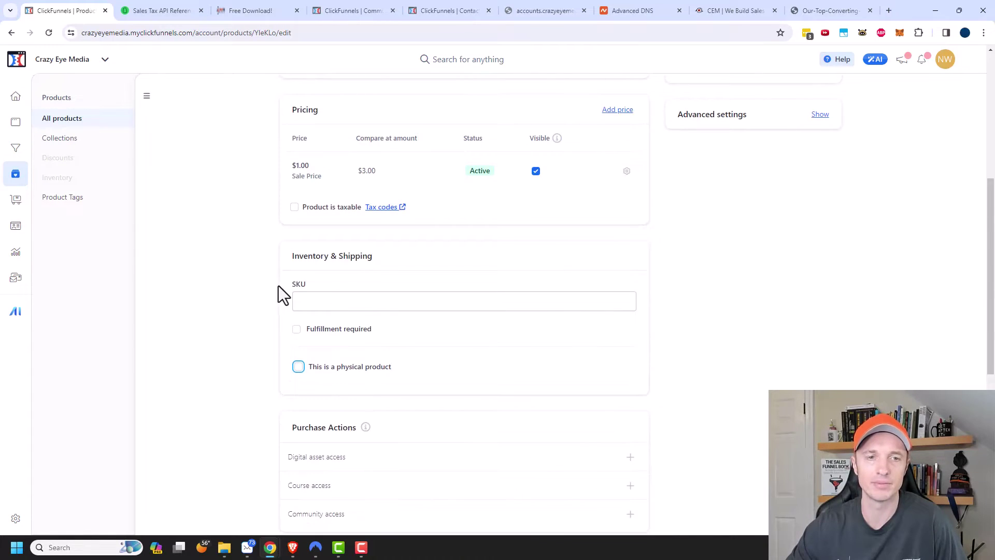
{"action": "scroll", "coordinate": [278, 294], "scroll_direction": "down", "scroll_amount": 5}
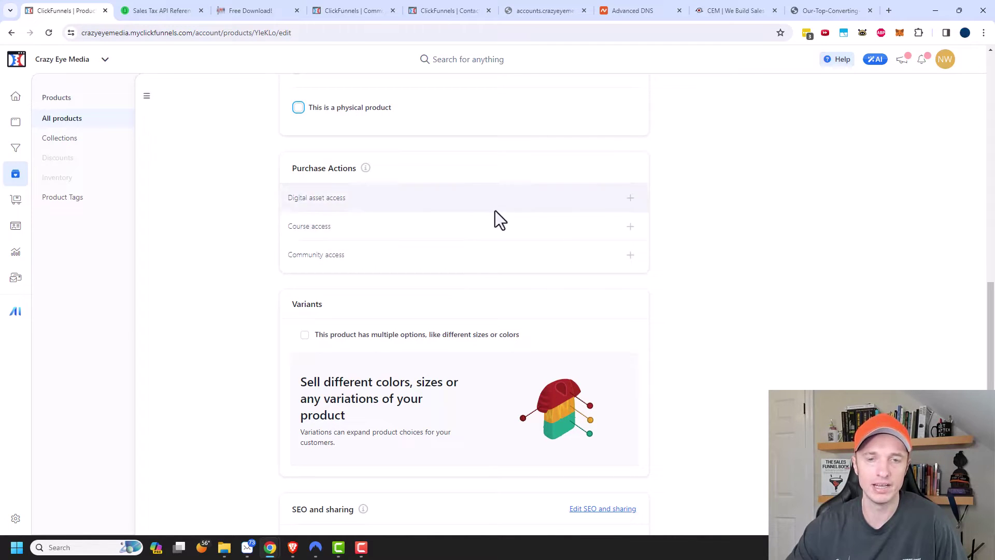
{"action": "left_click", "coordinate": [631, 227]}
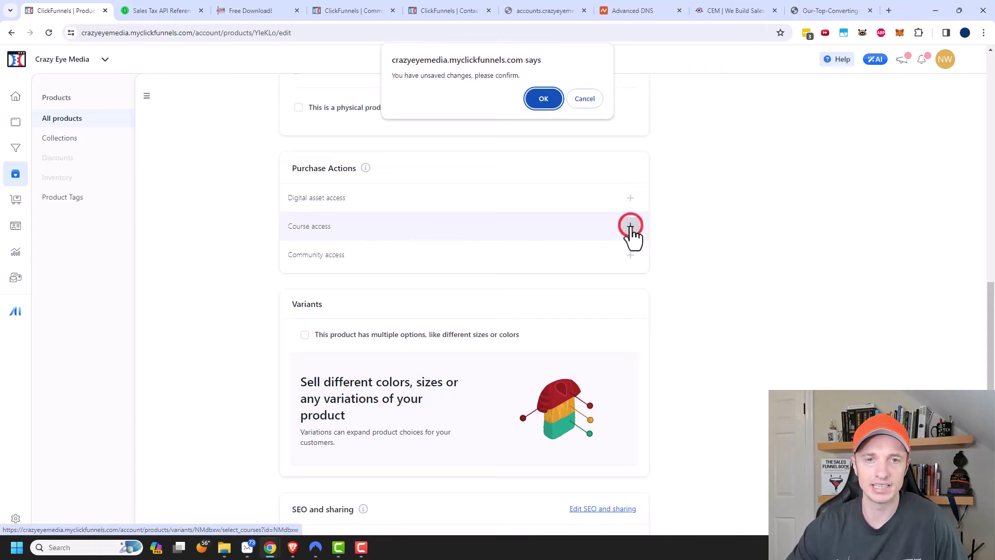
{"action": "left_click", "coordinate": [541, 99]}
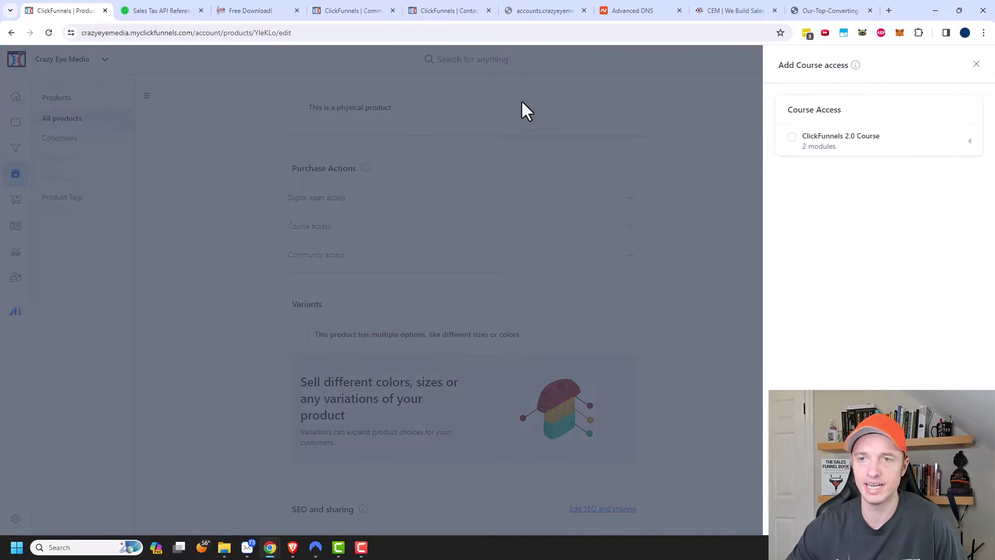
{"action": "left_click", "coordinate": [792, 138]}
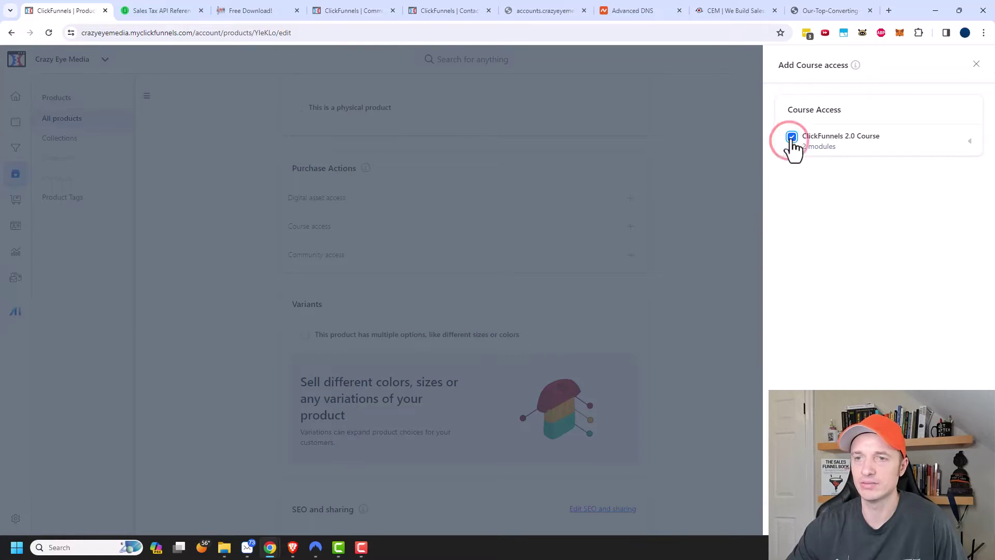
{"action": "left_click", "coordinate": [968, 142]}
Step: Try excluding individual modules, keep Introduction and parent Module 2 both selected, and save the course access
{"action": "left_click", "coordinate": [806, 186]}
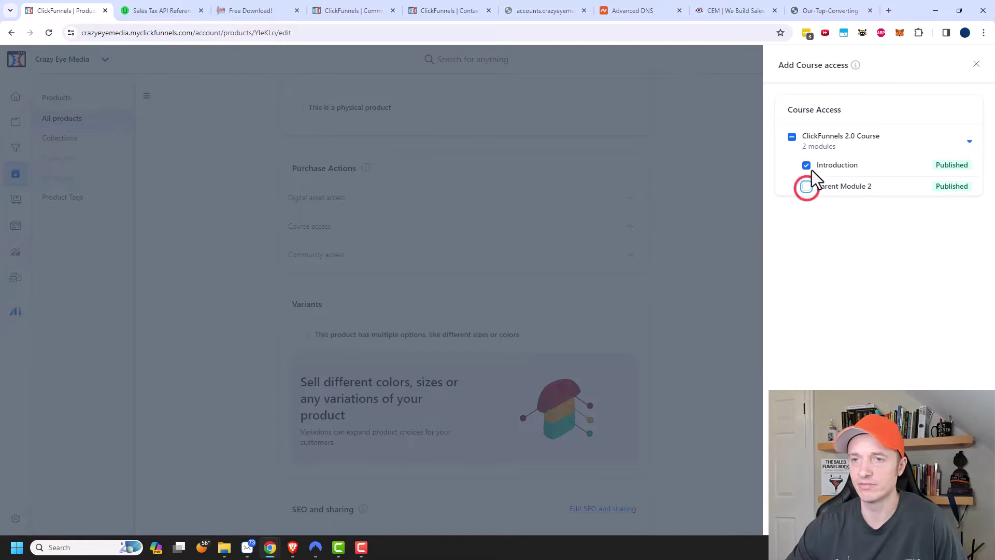
{"action": "left_click", "coordinate": [807, 166]}
{"action": "left_click", "coordinate": [806, 166]}
{"action": "left_click", "coordinate": [807, 185]}
{"action": "left_click", "coordinate": [805, 164]}
{"action": "left_click", "coordinate": [806, 161]}
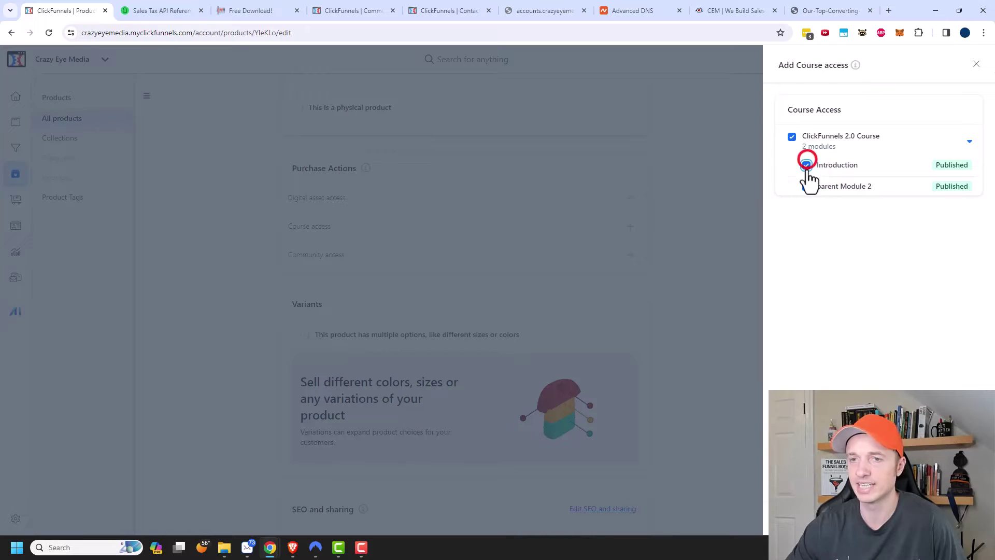
{"action": "left_click", "coordinate": [807, 165]}
{"action": "left_click", "coordinate": [806, 164]}
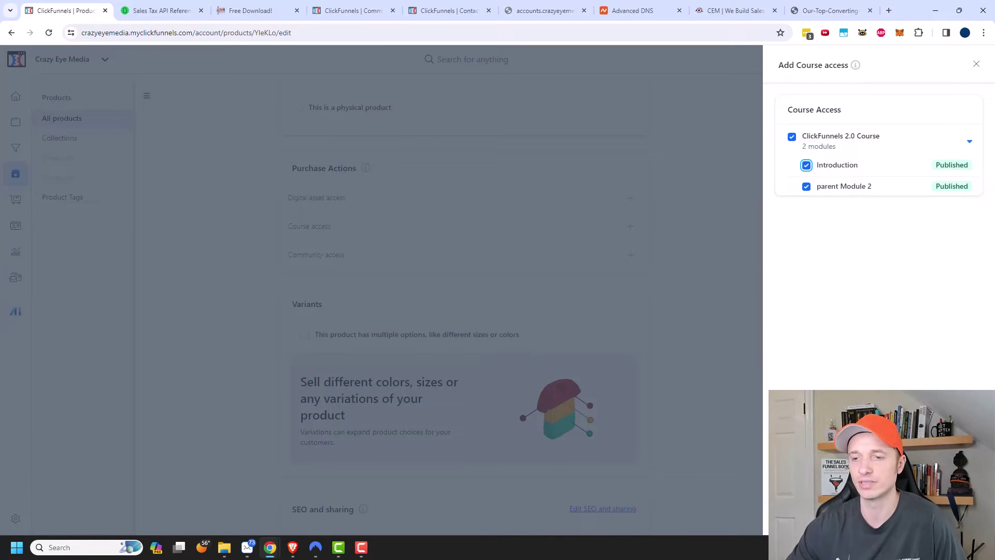
{"action": "left_click", "coordinate": [736, 231]}
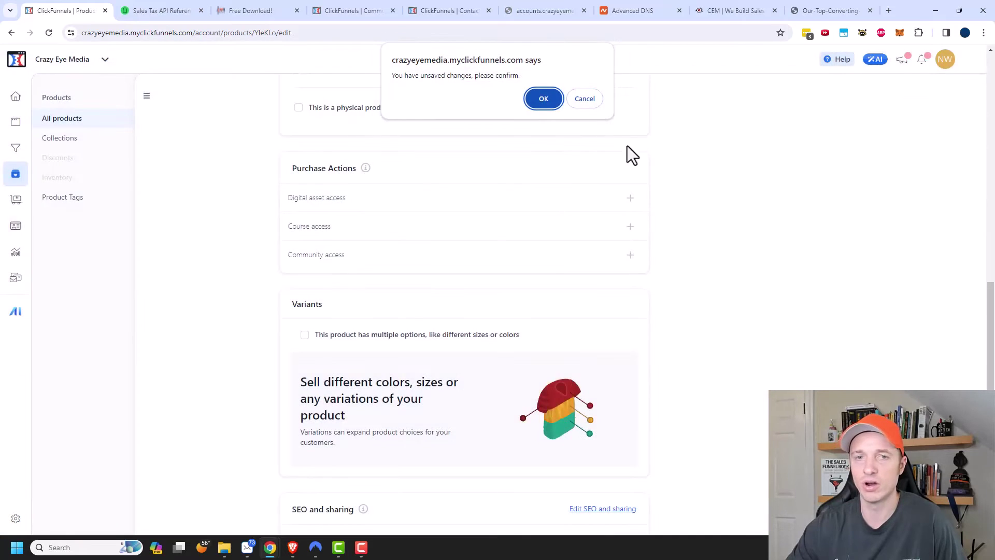
{"action": "left_click", "coordinate": [543, 100]}
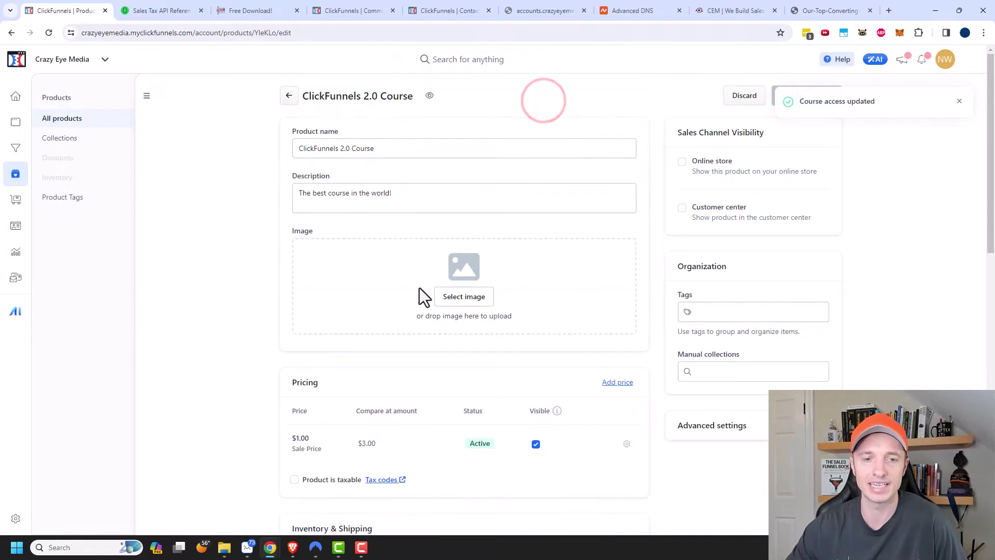
Step: Add community access to the General Chit Chat and Training groups as a purchase action, including the Chat Here! topic
{"action": "scroll", "coordinate": [411, 301], "scroll_direction": "down", "scroll_amount": 7}
{"action": "scroll", "coordinate": [269, 282], "scroll_direction": "down", "scroll_amount": 3}
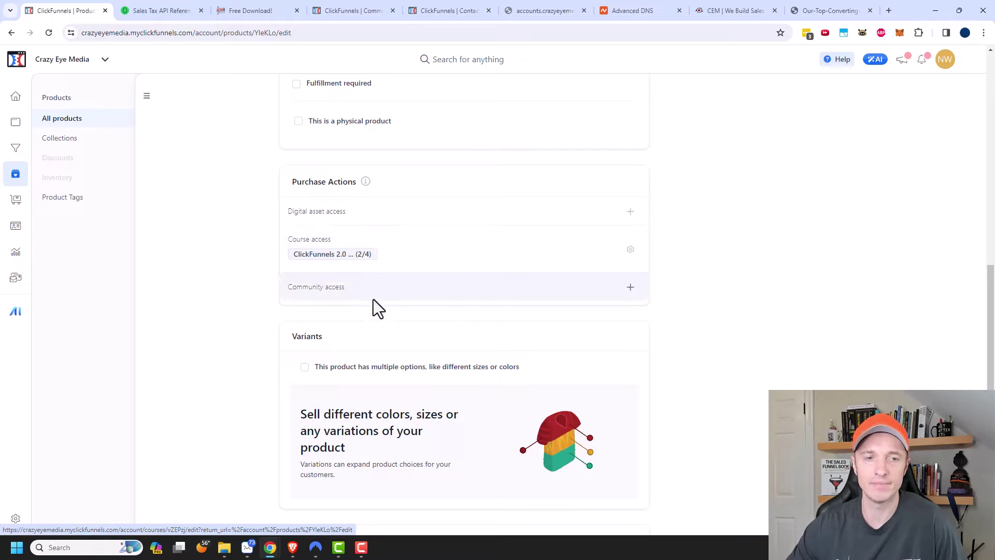
{"action": "left_click", "coordinate": [386, 289]}
{"action": "left_click", "coordinate": [631, 287]}
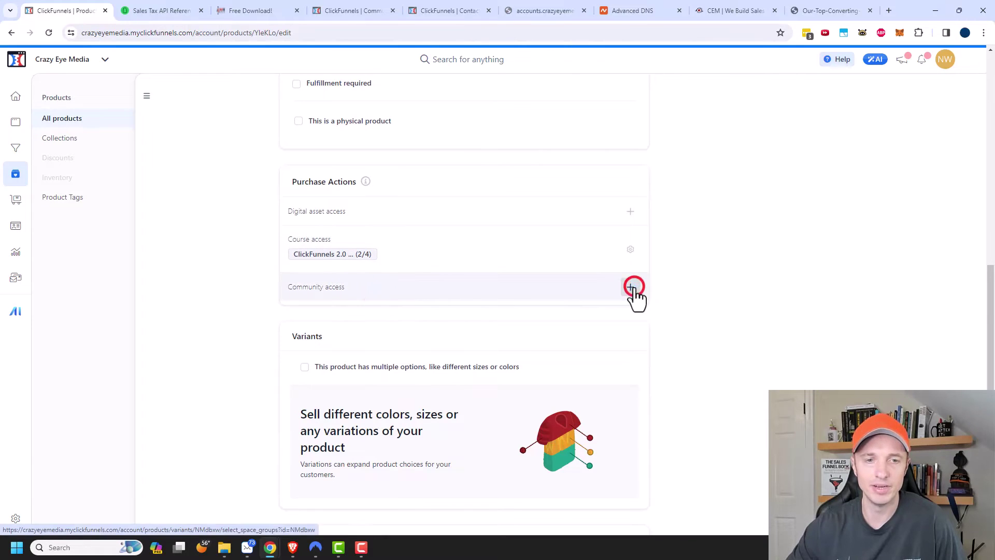
{"action": "left_click", "coordinate": [792, 134]}
{"action": "left_click", "coordinate": [792, 171]}
{"action": "left_click", "coordinate": [964, 139]}
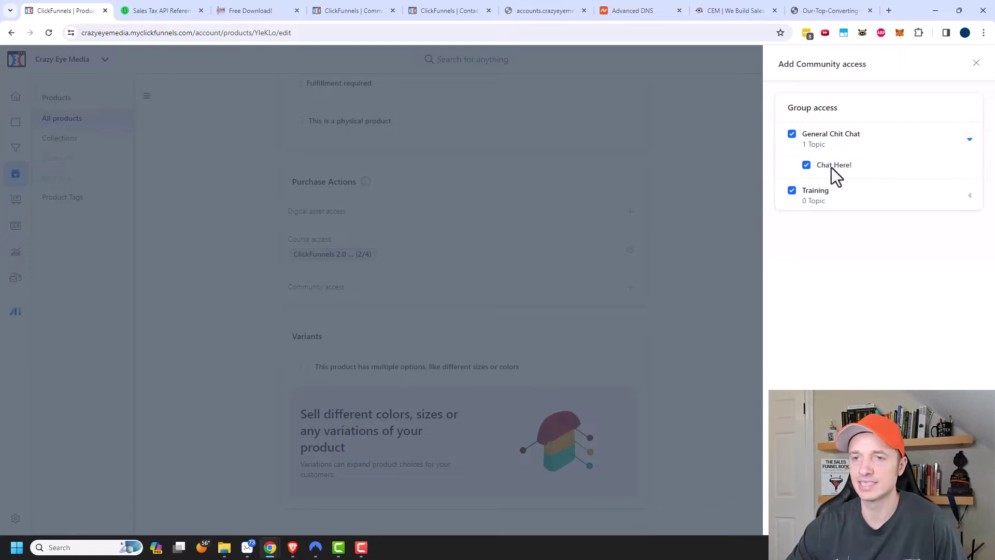
{"action": "left_click", "coordinate": [969, 196]}
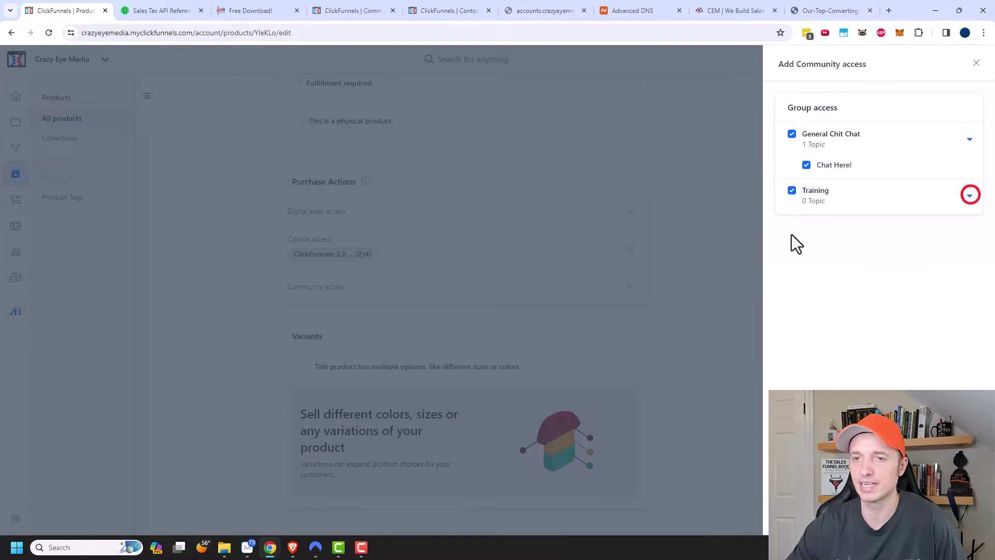
{"action": "left_click", "coordinate": [969, 200]}
{"action": "left_click", "coordinate": [969, 139]}
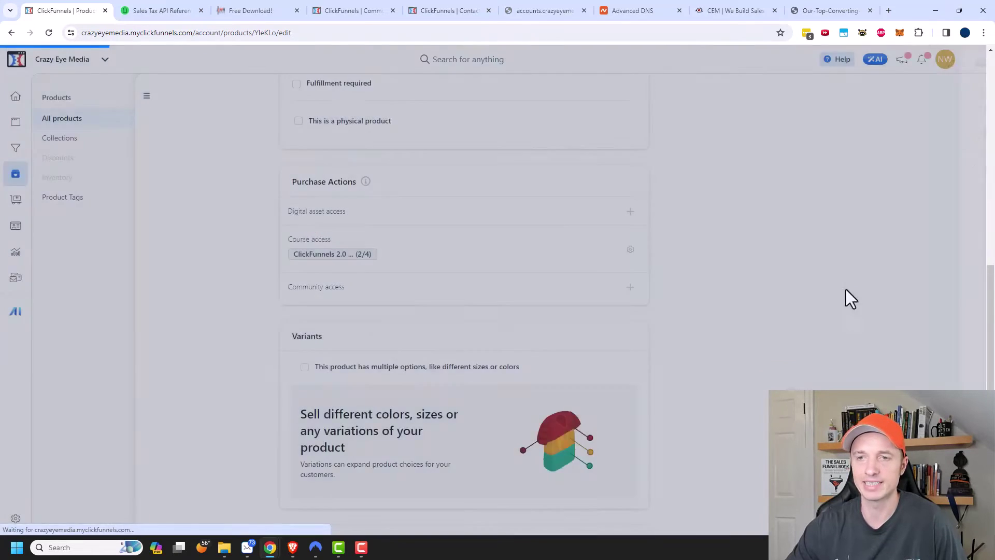
Step: Examine the digital asset access settings and the new file form, and close both without adding an asset
{"action": "scroll", "coordinate": [418, 352], "scroll_direction": "down", "scroll_amount": 12}
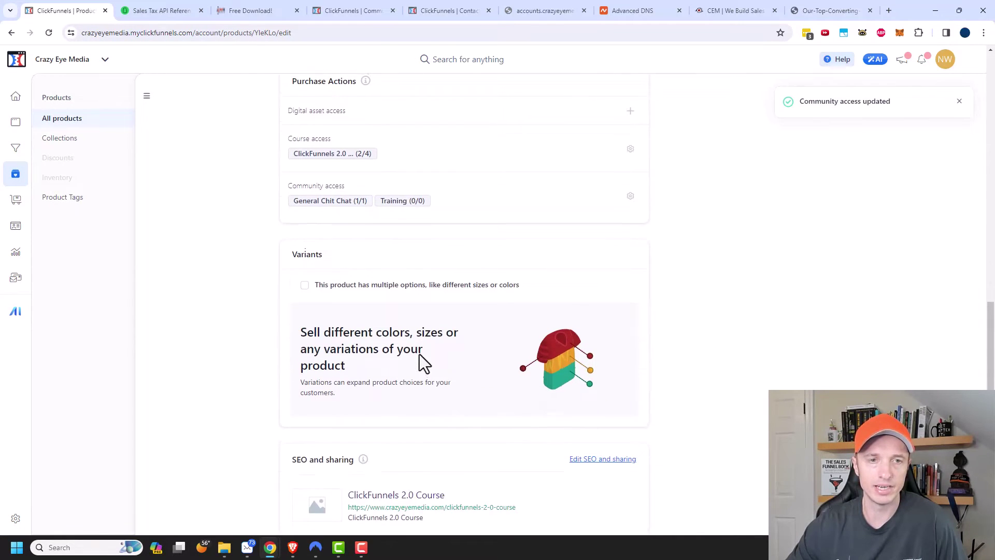
{"action": "scroll", "coordinate": [288, 134], "scroll_direction": "up", "scroll_amount": 1}
{"action": "left_click", "coordinate": [630, 160]}
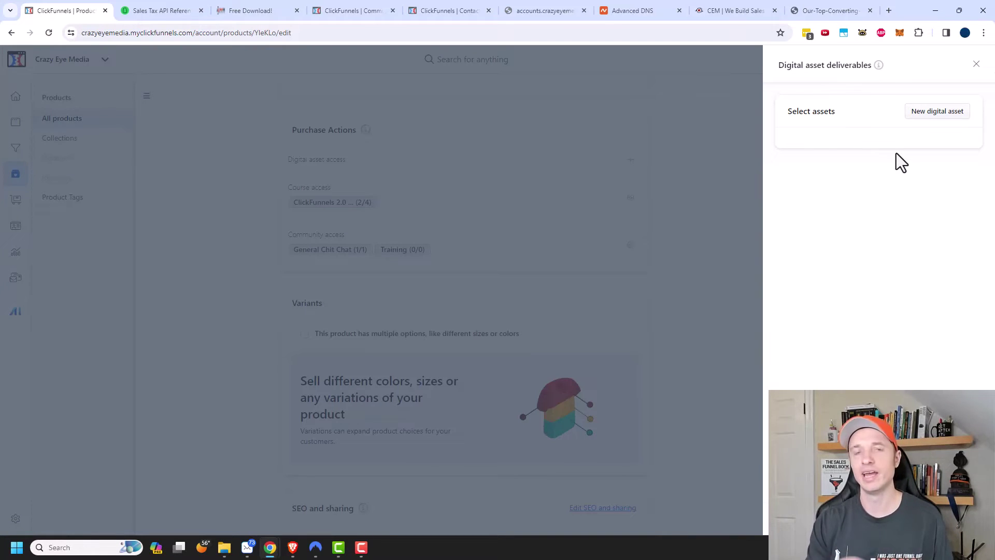
{"action": "left_click", "coordinate": [933, 110]}
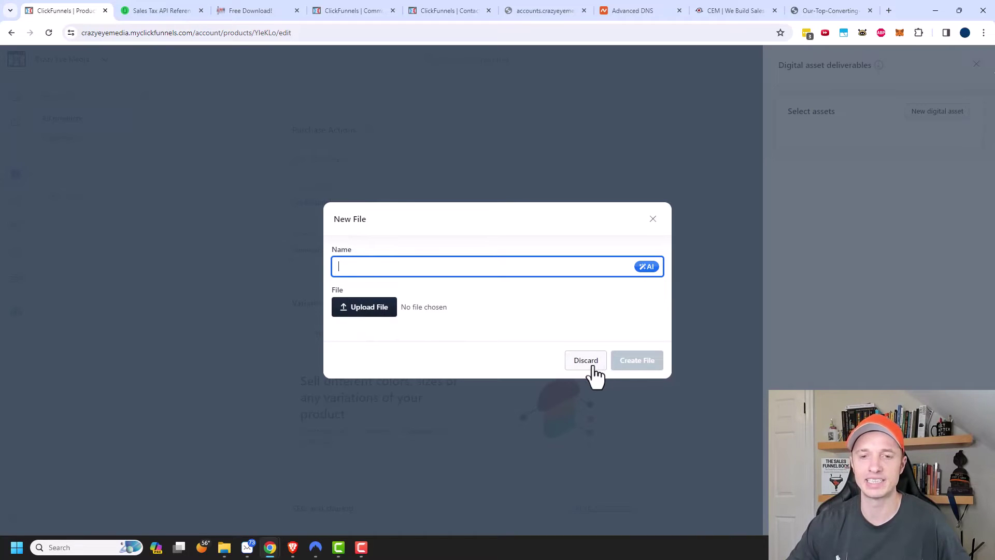
{"action": "left_click", "coordinate": [653, 219]}
{"action": "left_click", "coordinate": [671, 184]}
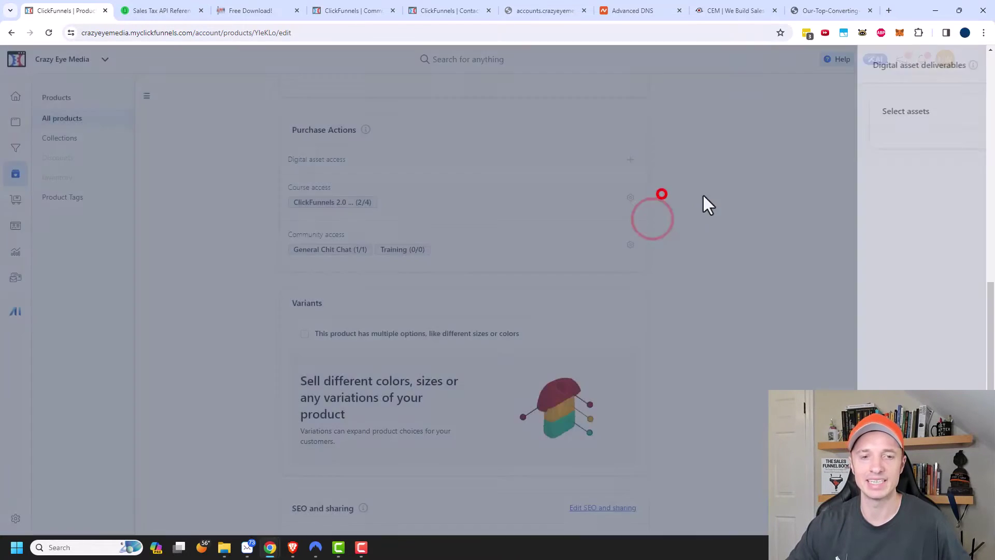
Step: Try giving the product multiple options with a Size option that has the values Small, Medium and Large
{"action": "scroll", "coordinate": [715, 264], "scroll_direction": "down", "scroll_amount": 2}
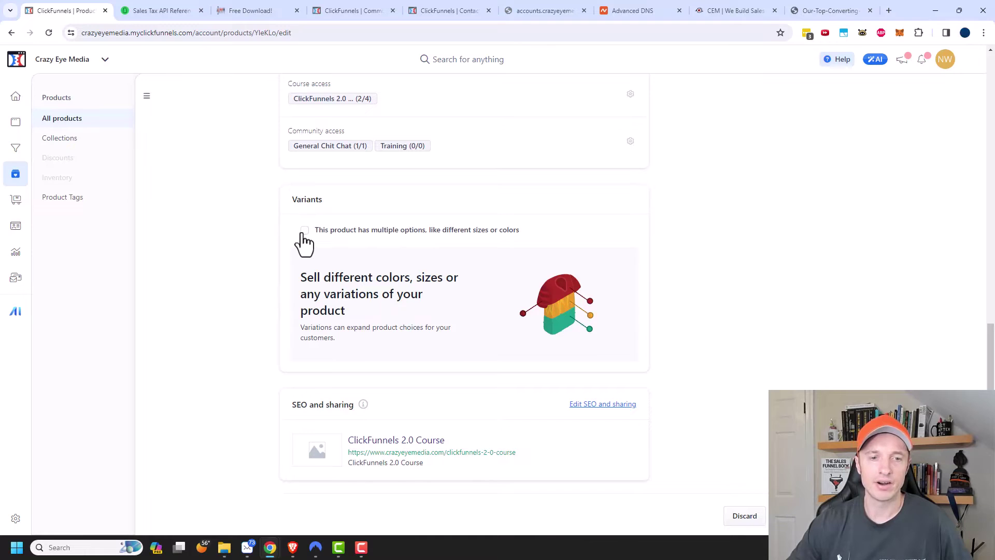
{"action": "left_click", "coordinate": [304, 230]}
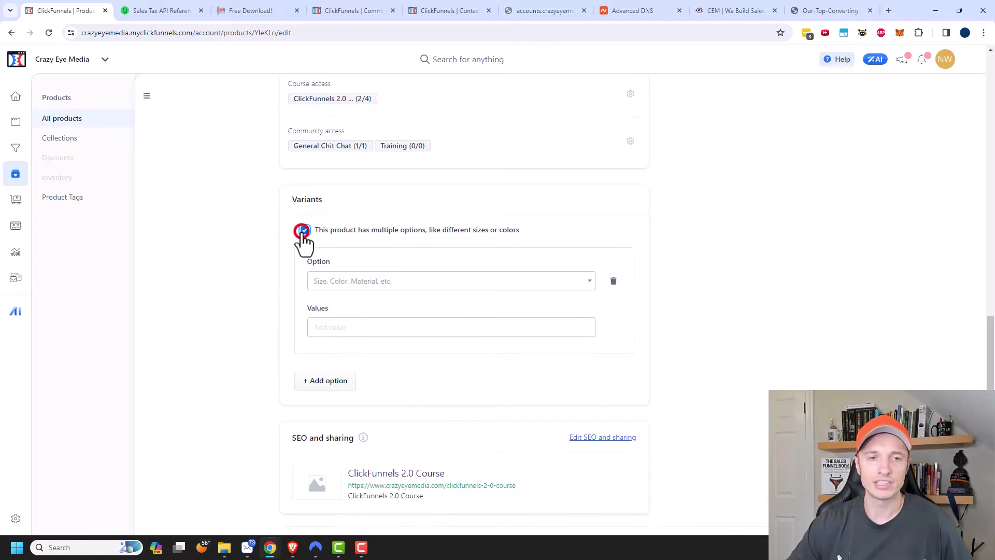
{"action": "left_click", "coordinate": [445, 283]}
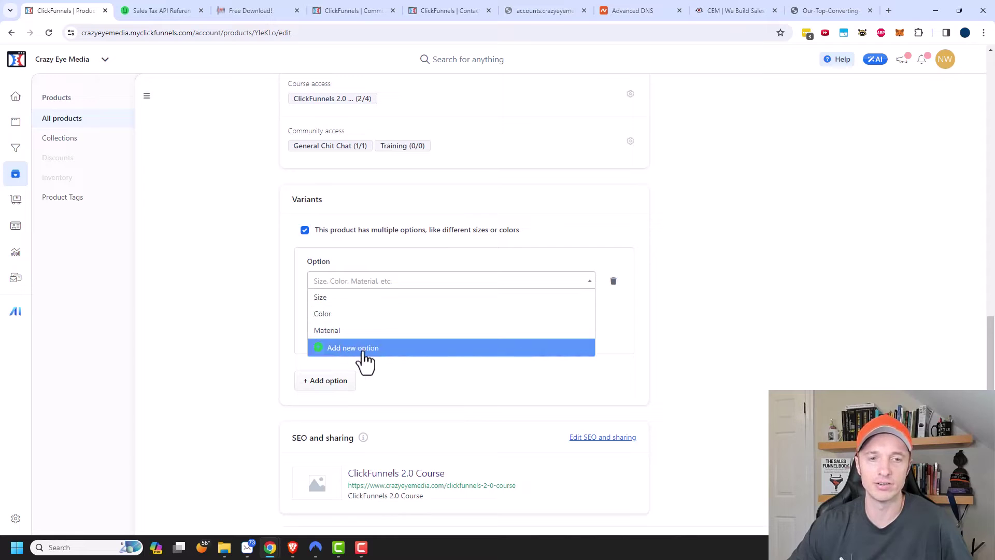
{"action": "left_click", "coordinate": [361, 295]}
{"action": "left_click", "coordinate": [347, 327]}
{"action": "type", "text": "S"}
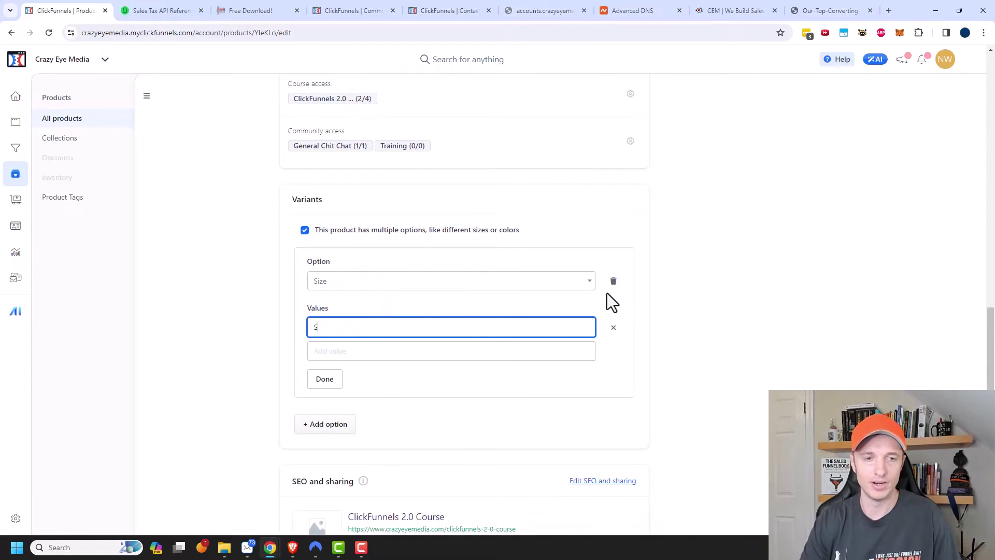
{"action": "type", "text": "mall"}
{"action": "key", "text": "Return"}
{"action": "type", "text": "Medium"}
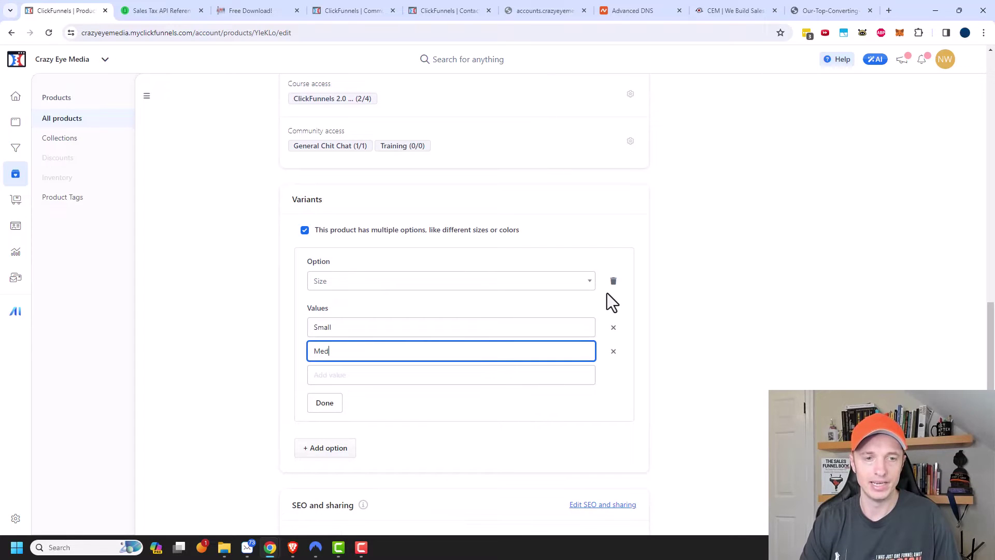
{"action": "key", "text": "Return"}
{"action": "type", "text": "Large"}
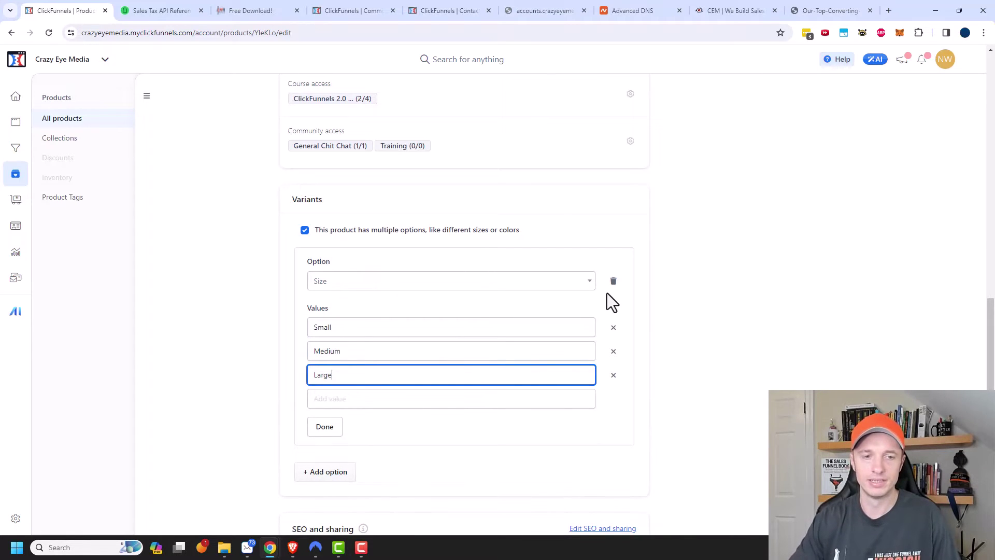
{"action": "left_click", "coordinate": [739, 315]}
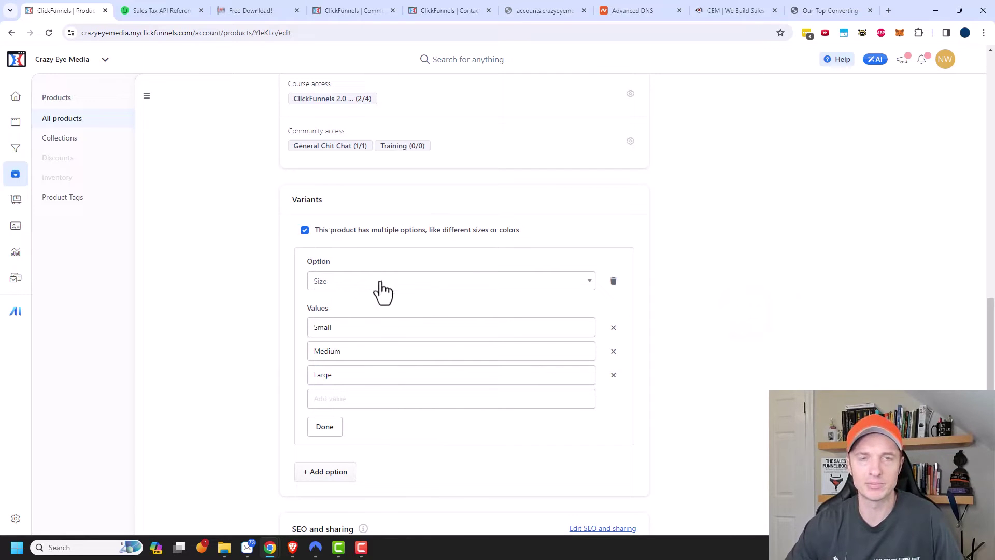
Step: Try adding a second blank variant option, and turn off multiple options for the product
{"action": "scroll", "coordinate": [383, 291], "scroll_direction": "down", "scroll_amount": 2}
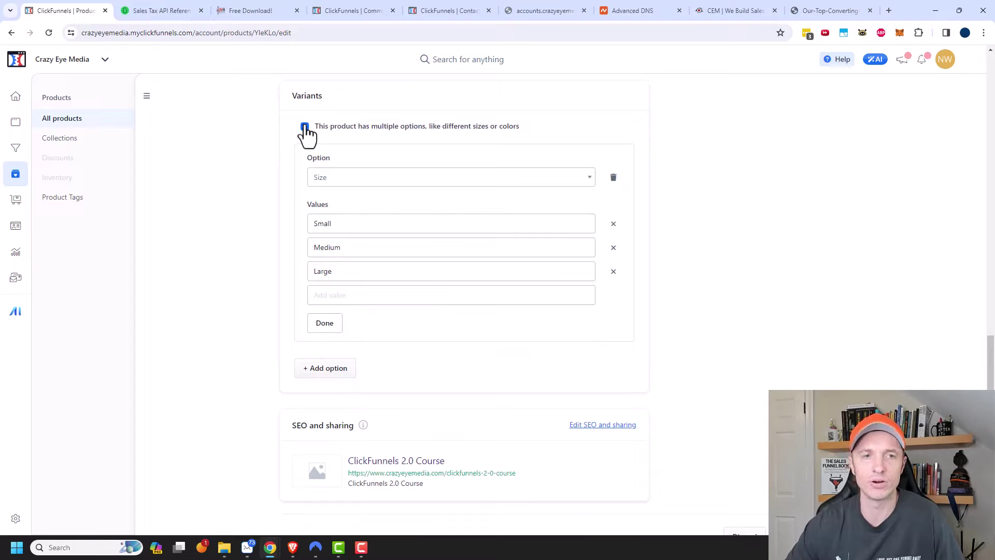
{"action": "left_click", "coordinate": [332, 372]}
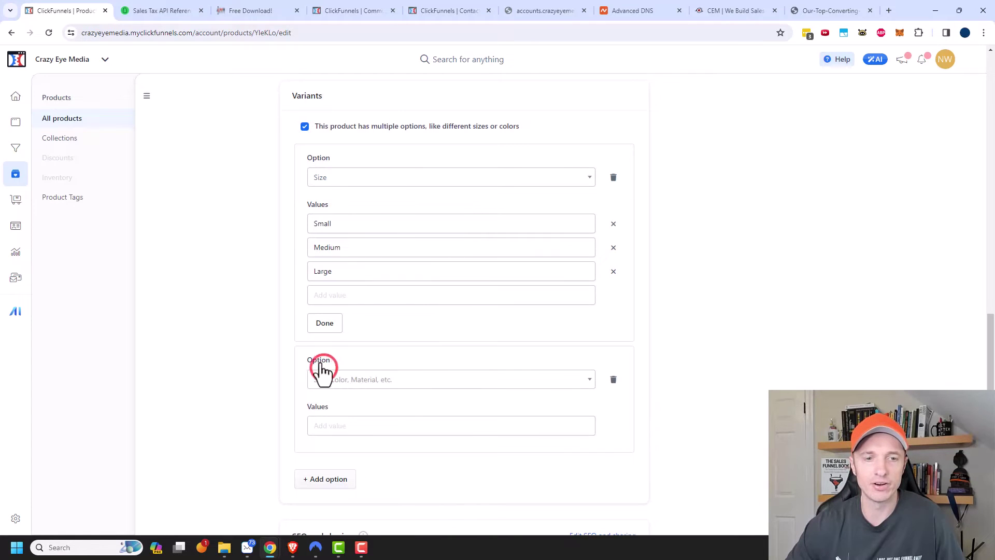
{"action": "scroll", "coordinate": [378, 382], "scroll_direction": "down", "scroll_amount": 2}
{"action": "scroll", "coordinate": [387, 348], "scroll_direction": "up", "scroll_amount": 1}
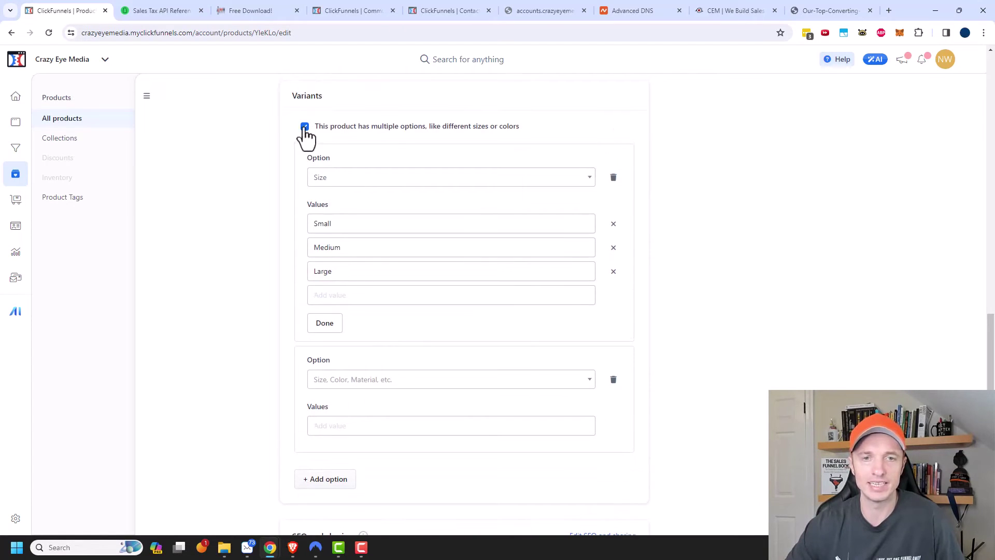
{"action": "left_click", "coordinate": [304, 127]}
{"action": "scroll", "coordinate": [624, 286], "scroll_direction": "up", "scroll_amount": 2}
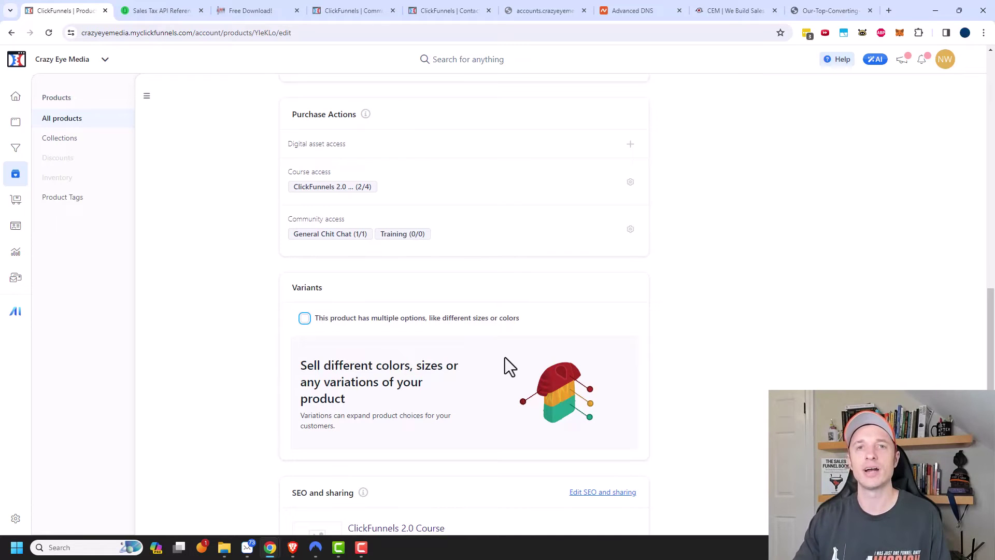
Step: Review the SEO and sharing title, description, path and image settings, and save the product update
{"action": "scroll", "coordinate": [505, 357], "scroll_direction": "down", "scroll_amount": 2}
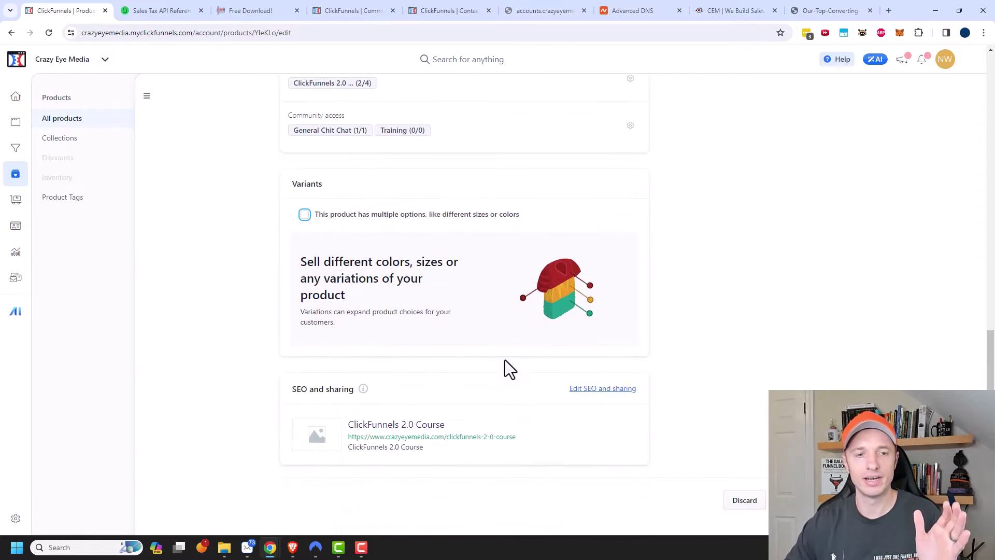
{"action": "left_click", "coordinate": [626, 393]}
{"action": "scroll", "coordinate": [625, 396], "scroll_direction": "down", "scroll_amount": 4}
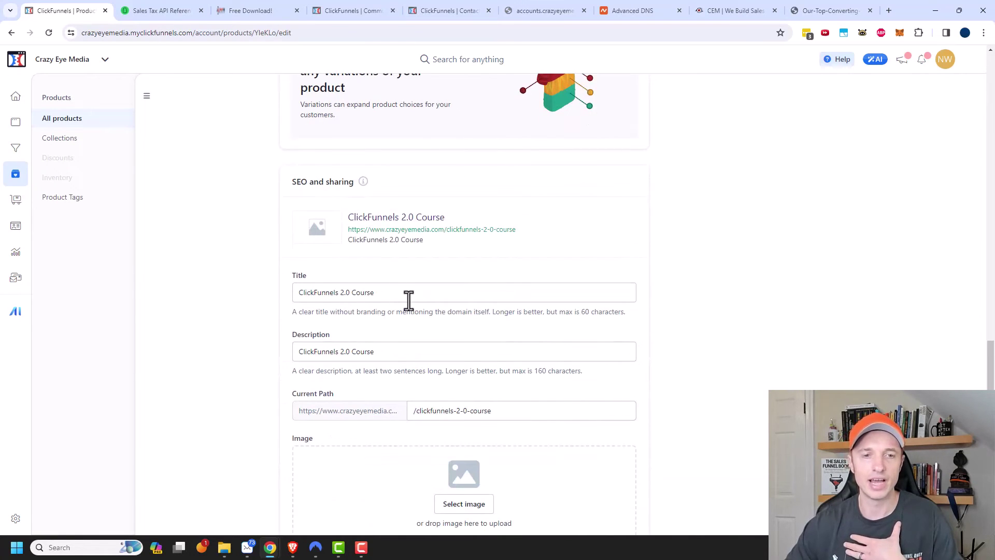
{"action": "left_click_drag", "start_coordinate": [516, 230], "coordinate": [353, 234]}
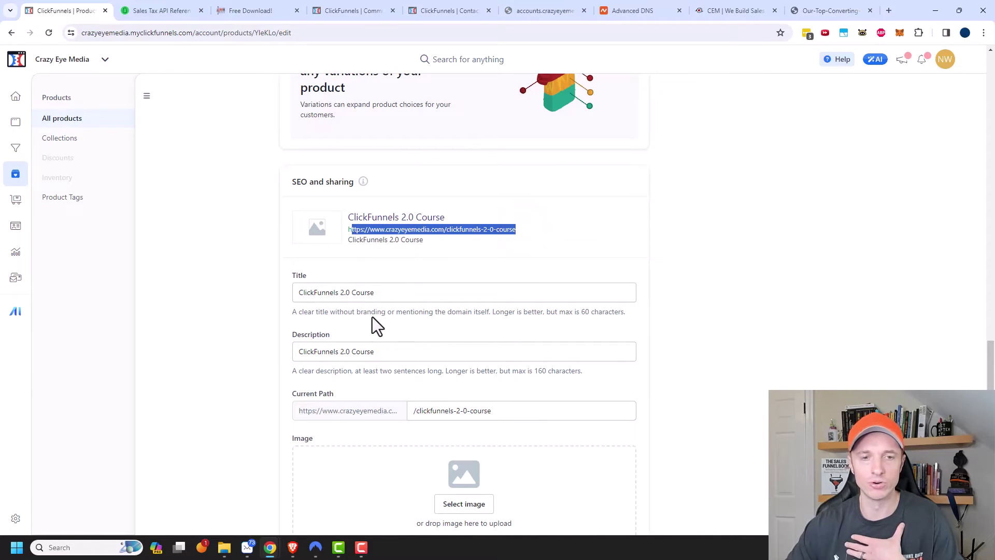
{"action": "scroll", "coordinate": [394, 362], "scroll_direction": "down", "scroll_amount": 2}
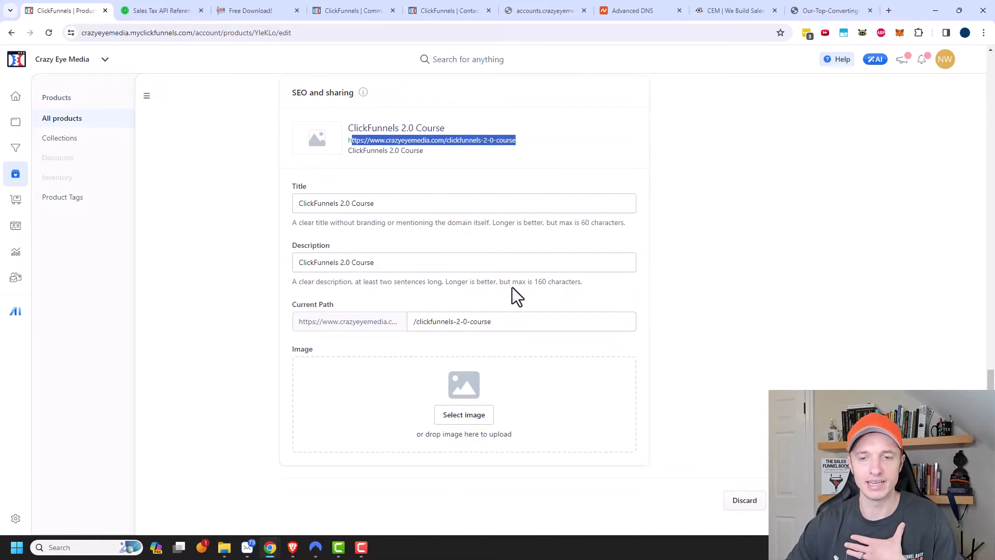
{"action": "scroll", "coordinate": [373, 218], "scroll_direction": "up", "scroll_amount": 5}
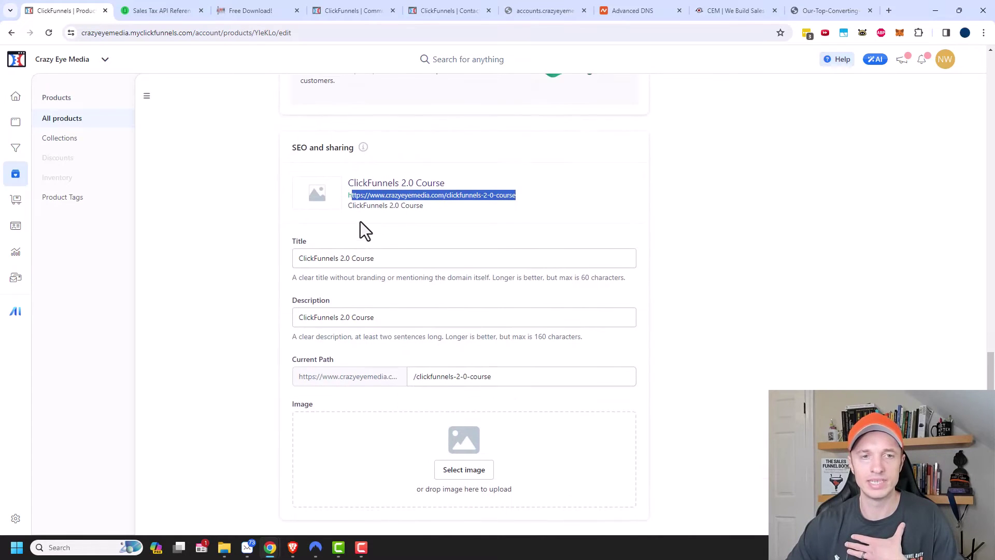
{"action": "scroll", "coordinate": [817, 372], "scroll_direction": "up", "scroll_amount": 18}
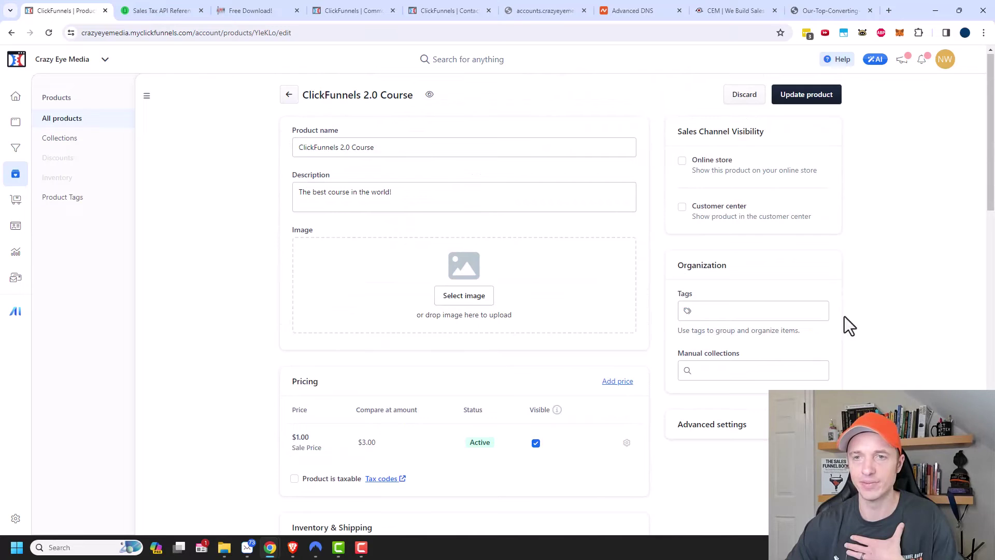
{"action": "left_click", "coordinate": [807, 95]}
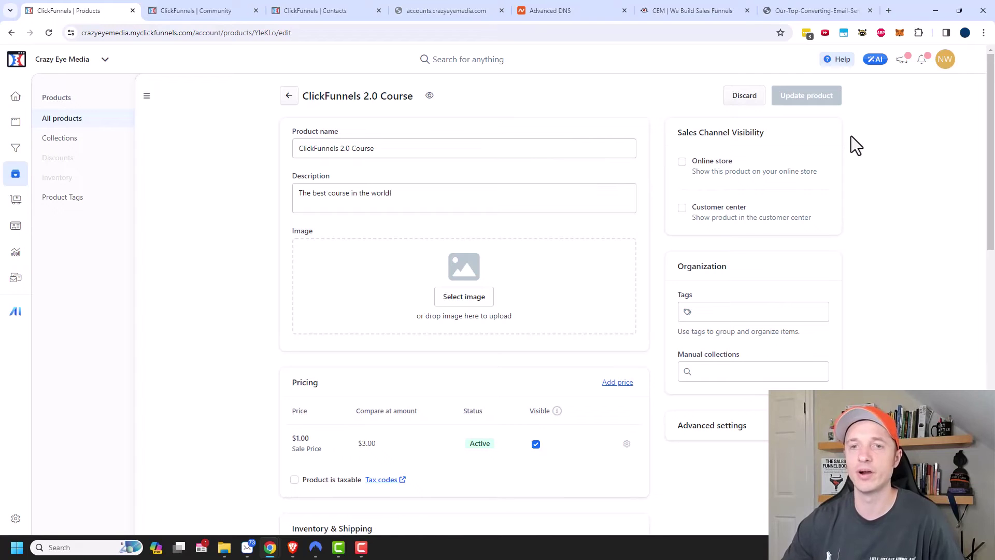
Step: Try showing the product in the online store, turn that off, and make it visible in the customer center
{"action": "left_click", "coordinate": [682, 162]}
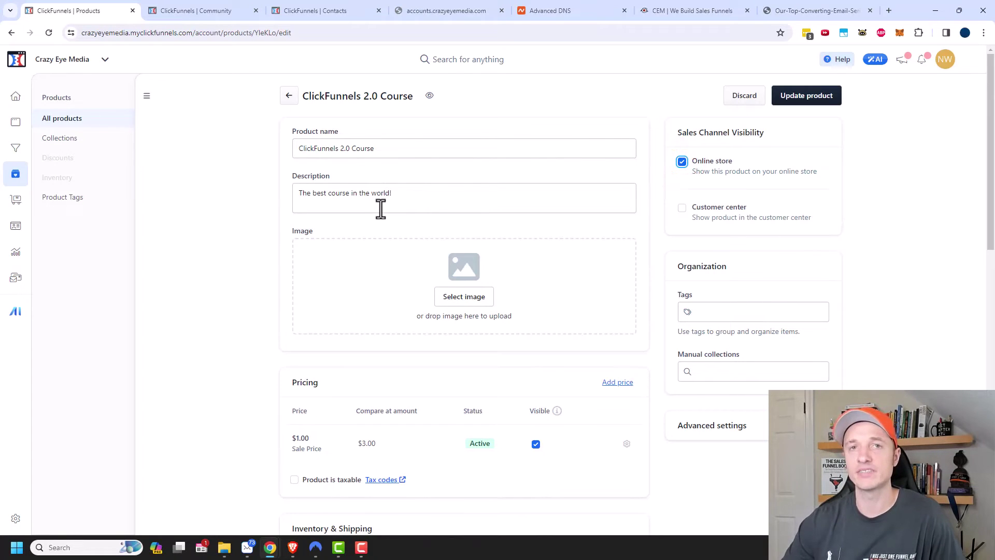
{"action": "left_click", "coordinate": [682, 164]}
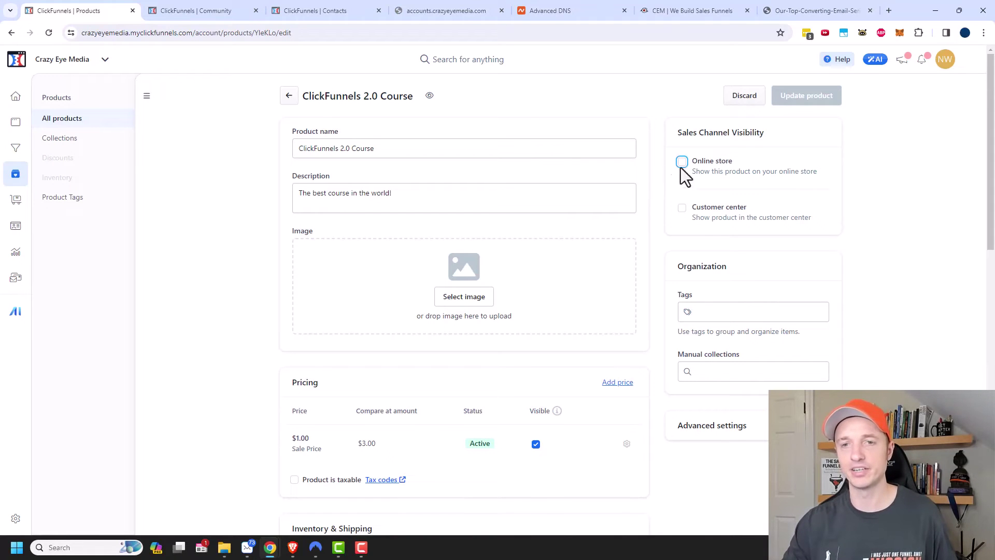
{"action": "left_click", "coordinate": [682, 208]}
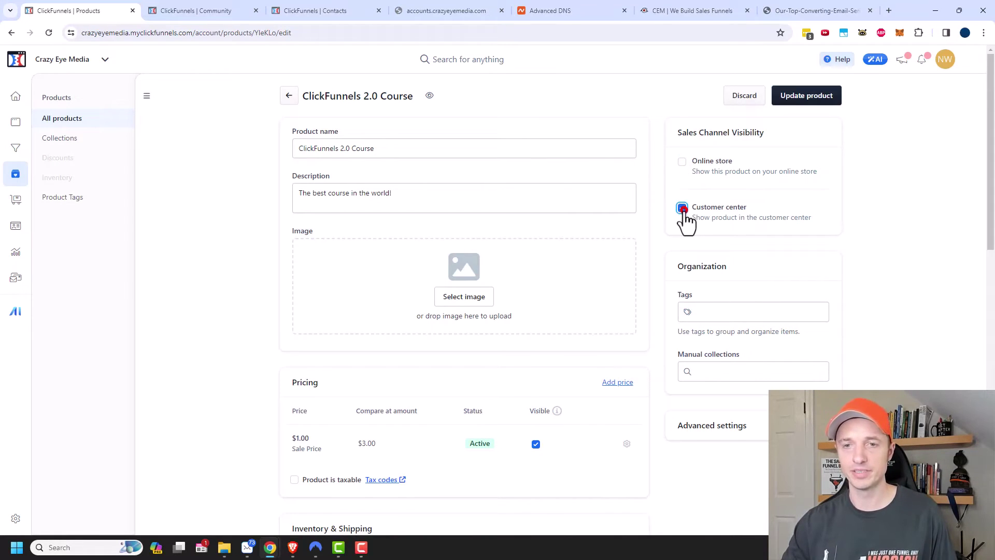
Step: Save the product update, check the available products on the customer center dashboard, and return to the product editor
{"action": "left_click", "coordinate": [805, 97]}
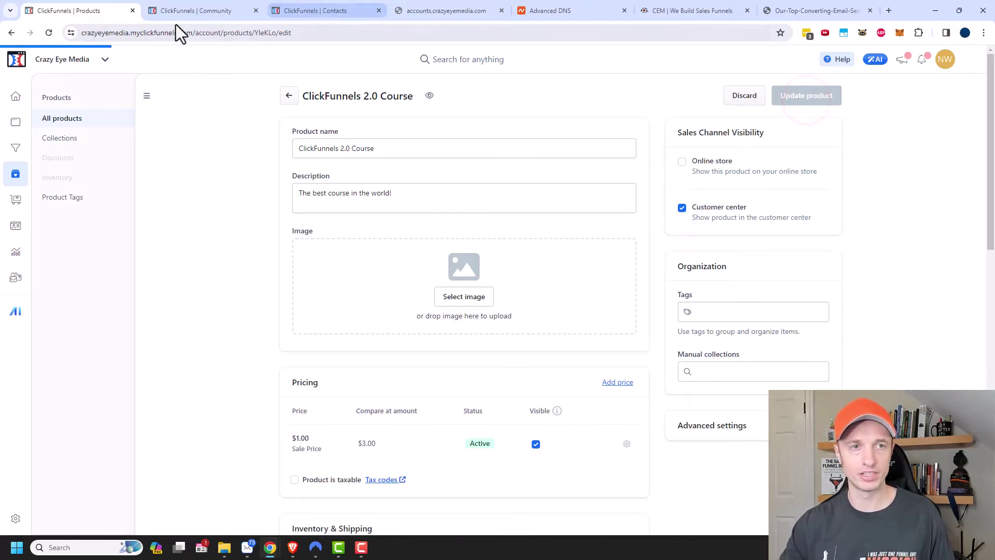
{"action": "left_click", "coordinate": [343, 9]}
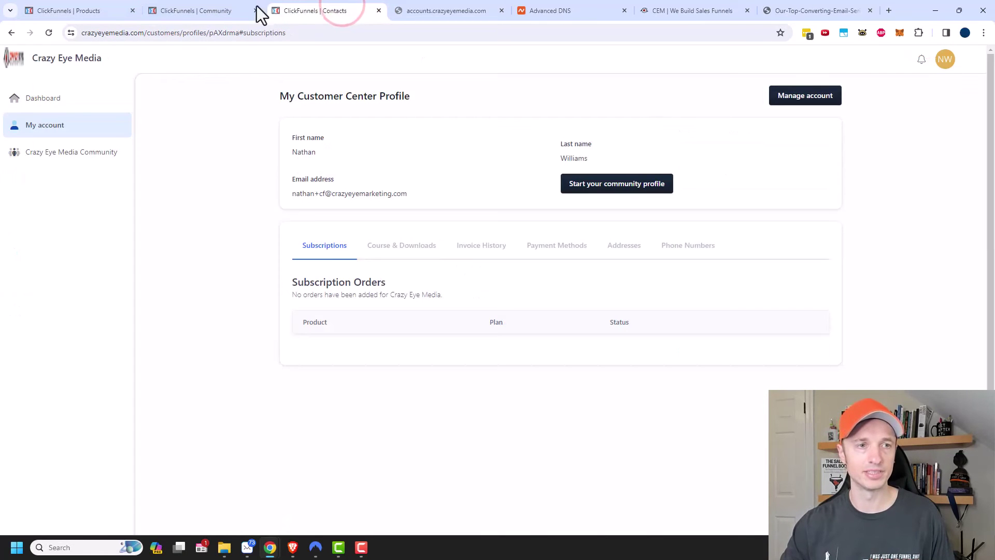
{"action": "key", "text": "ctrl+w"}
{"action": "left_click", "coordinate": [197, 9]}
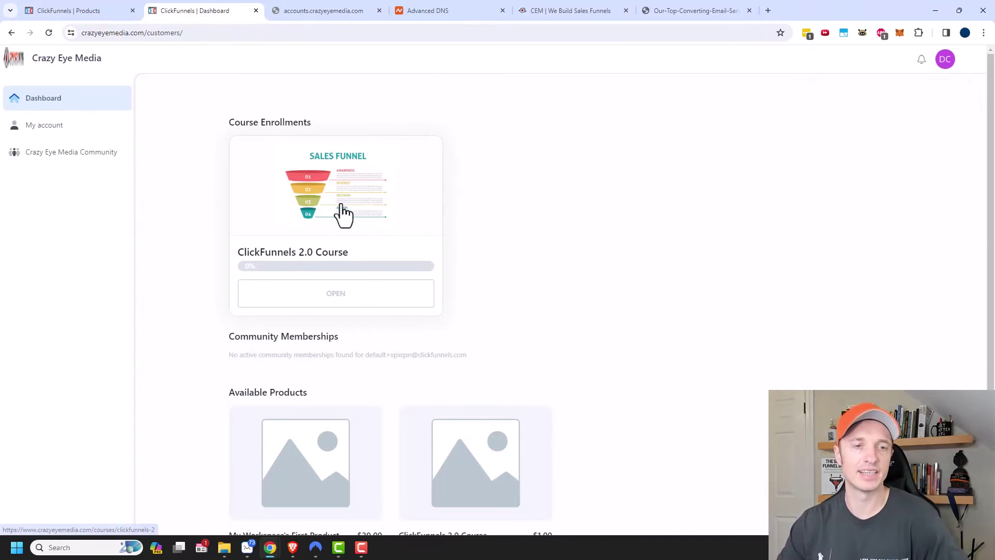
{"action": "scroll", "coordinate": [344, 212], "scroll_direction": "down", "scroll_amount": 2}
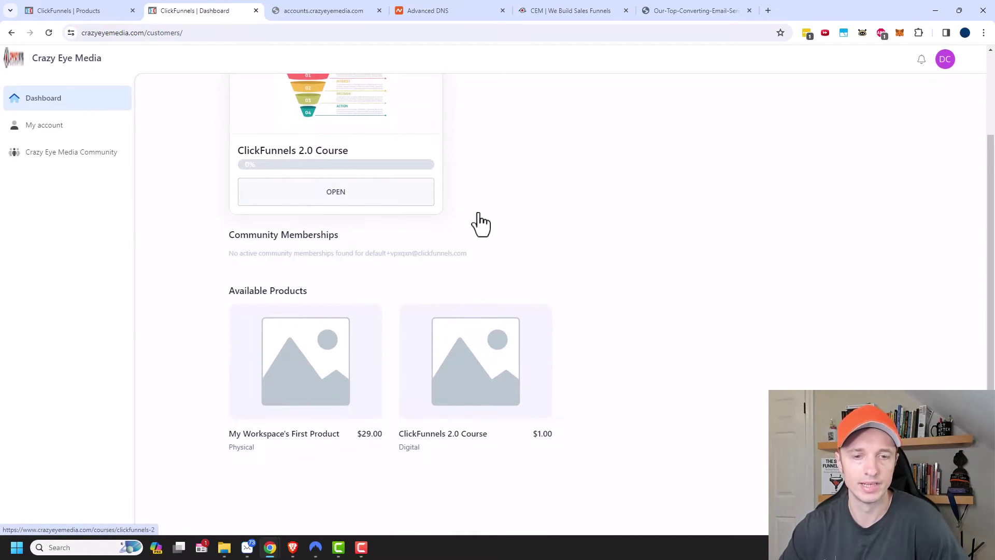
{"action": "left_click", "coordinate": [305, 197]}
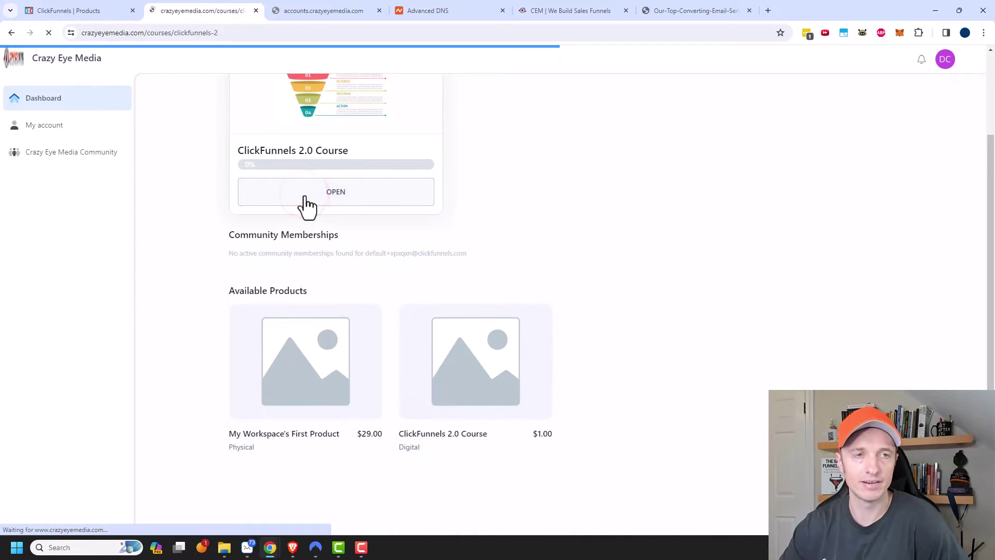
{"action": "left_click", "coordinate": [256, 11]}
{"action": "left_click", "coordinate": [77, 10]}
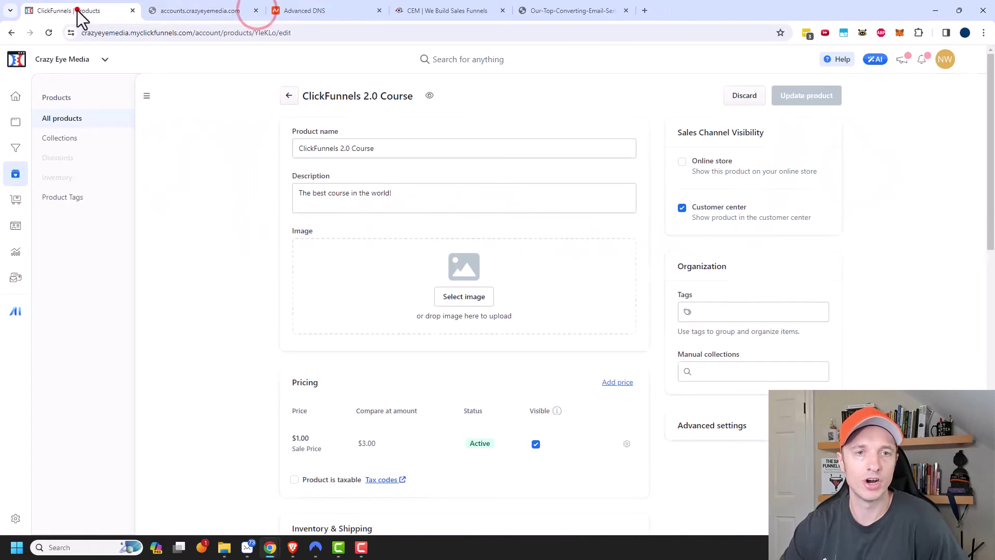
Step: Add the tag "course" to the product and leave its manual collections empty
{"action": "left_click", "coordinate": [682, 207]}
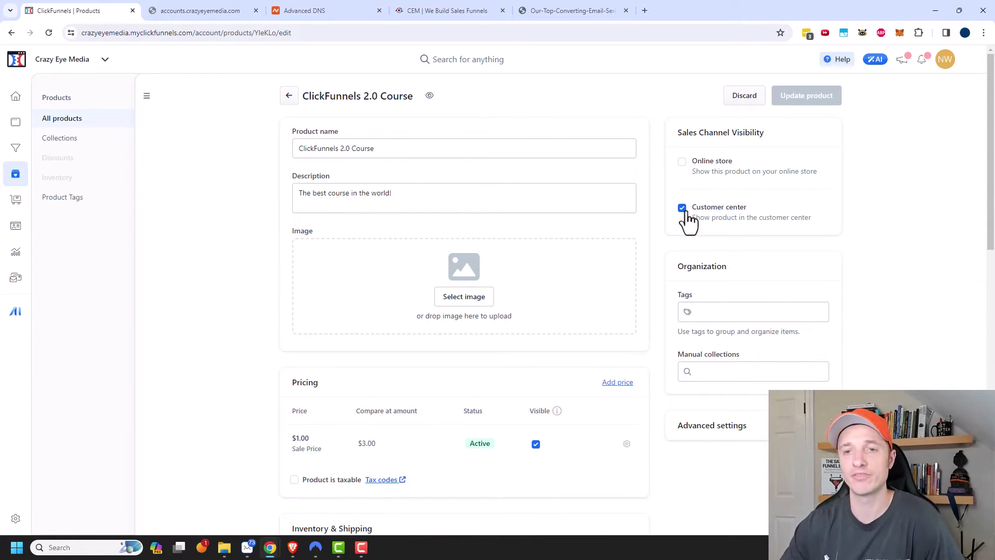
{"action": "scroll", "coordinate": [786, 222], "scroll_direction": "down", "scroll_amount": 2}
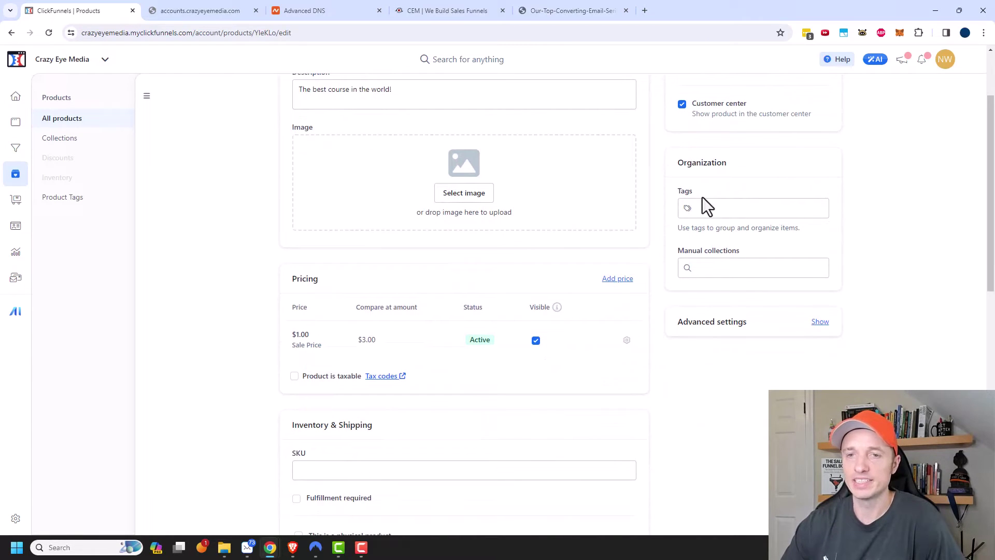
{"action": "left_click", "coordinate": [732, 208]}
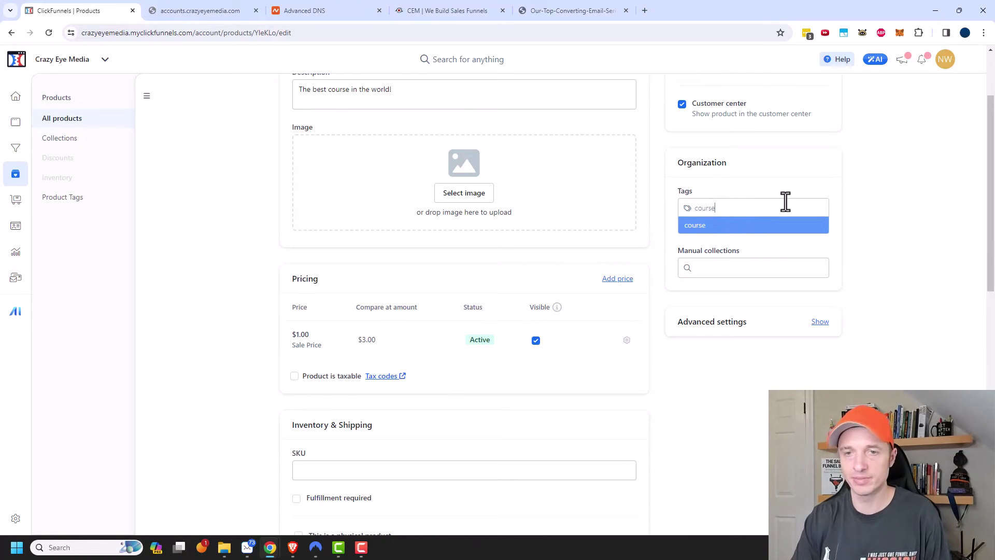
{"action": "left_click", "coordinate": [757, 227]}
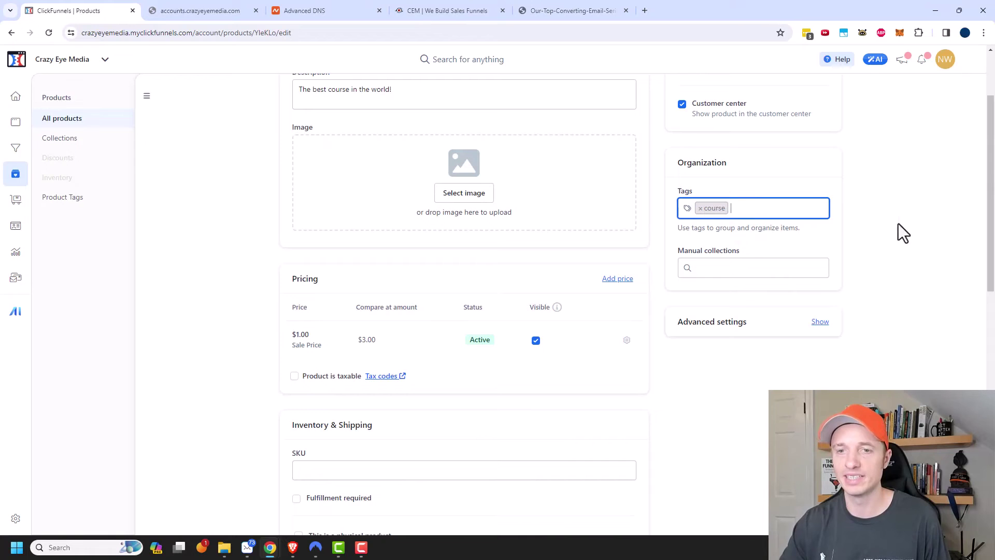
{"action": "left_click", "coordinate": [715, 267]}
{"action": "left_click", "coordinate": [883, 242]}
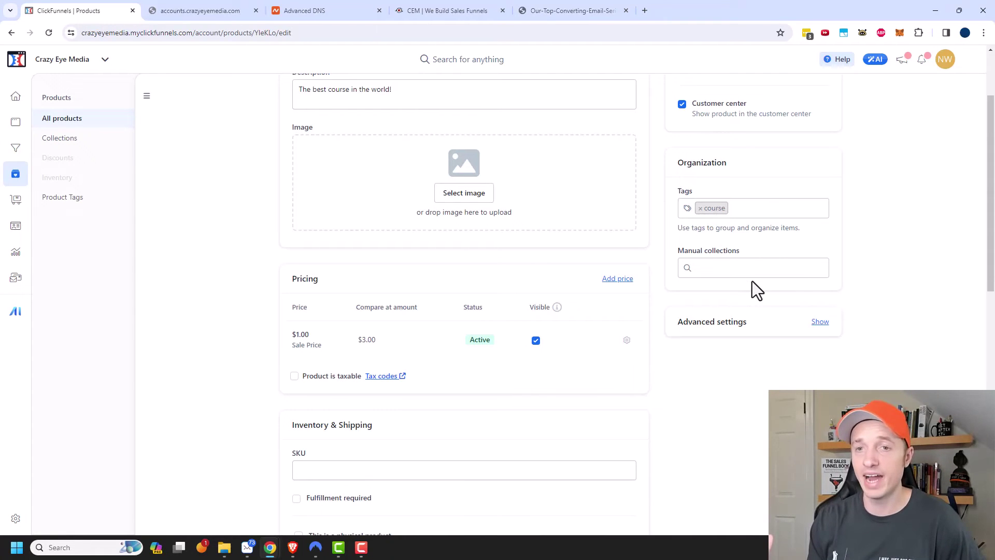
Step: Try showing the product on the online store, and turn that visibility off again
{"action": "scroll", "coordinate": [689, 200], "scroll_direction": "up", "scroll_amount": 2}
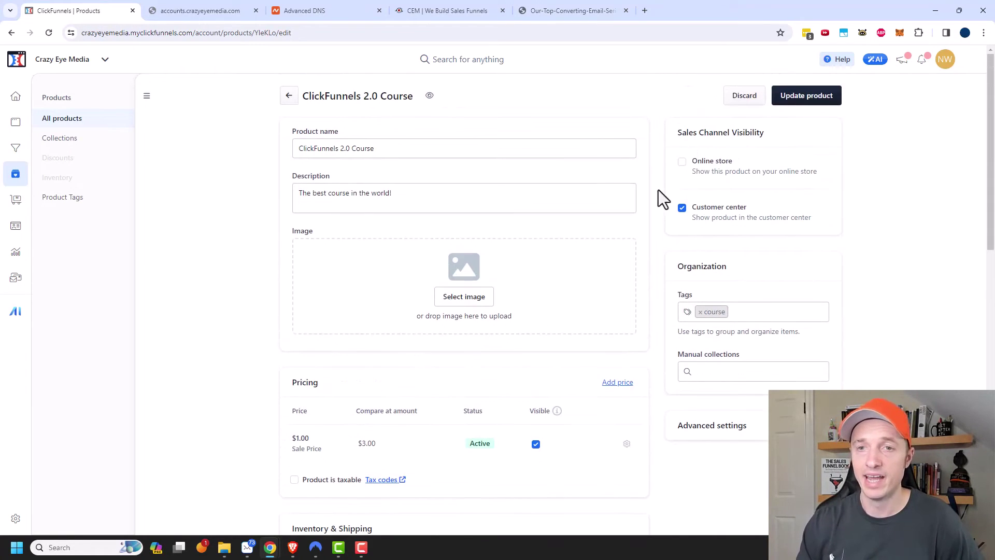
{"action": "left_click", "coordinate": [682, 161]}
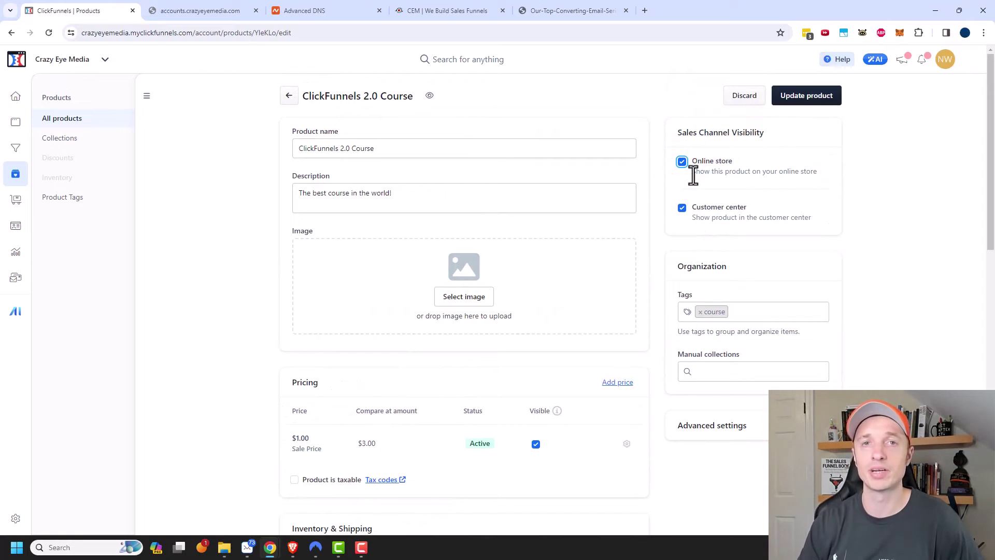
{"action": "left_click", "coordinate": [683, 163]}
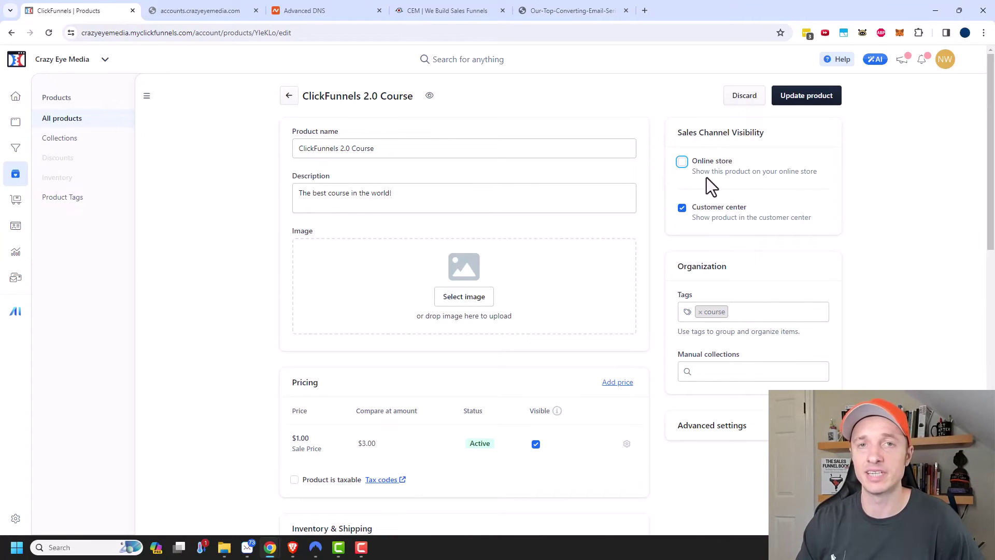
Step: Expand the product's advanced settings and review the template page and redirect funnel options
{"action": "scroll", "coordinate": [761, 347], "scroll_direction": "down", "scroll_amount": 2}
{"action": "left_click", "coordinate": [820, 322]}
{"action": "scroll", "coordinate": [859, 322], "scroll_direction": "down", "scroll_amount": 3}
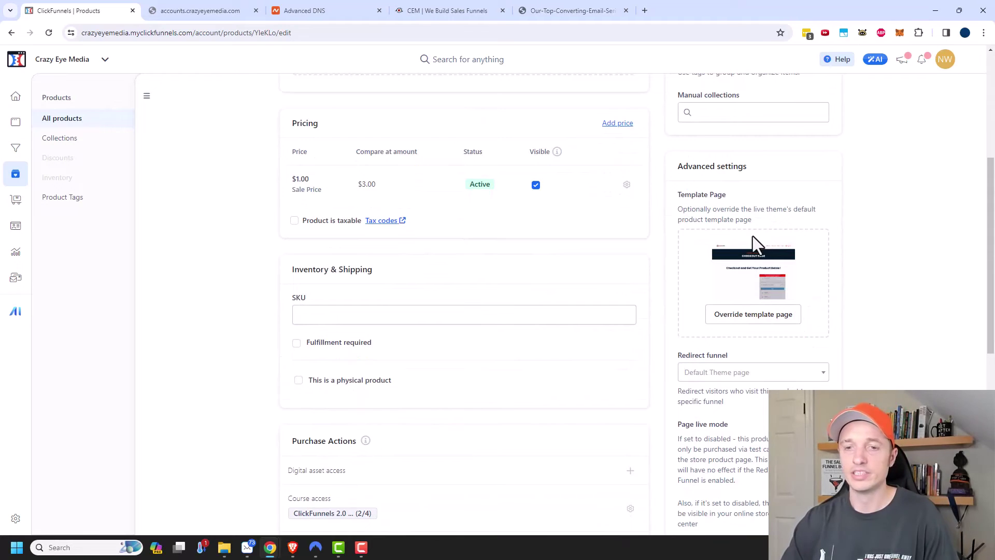
{"action": "scroll", "coordinate": [755, 240], "scroll_direction": "down", "scroll_amount": 1}
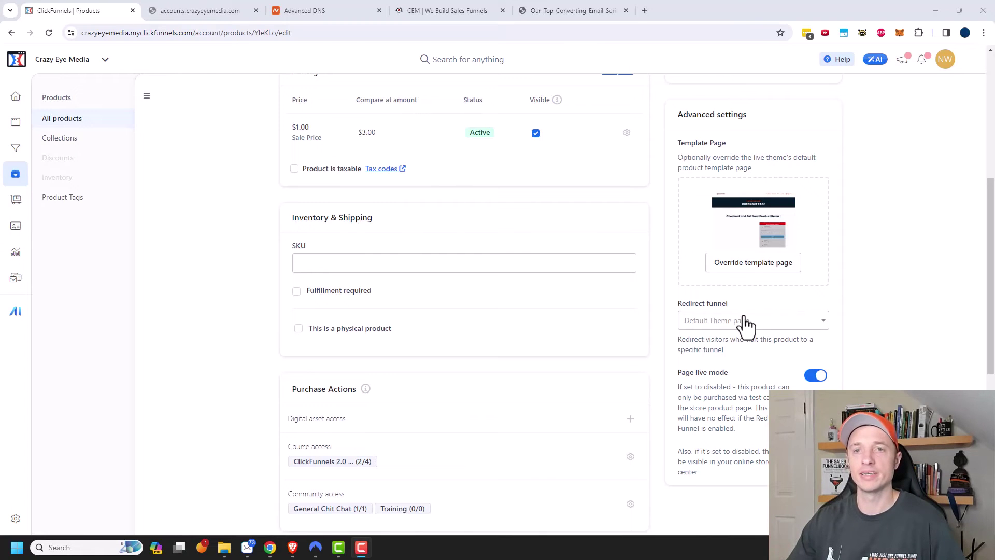
Step: Make the product visible on the online store
{"action": "scroll", "coordinate": [745, 324], "scroll_direction": "up", "scroll_amount": 6}
{"action": "left_click", "coordinate": [682, 162]}
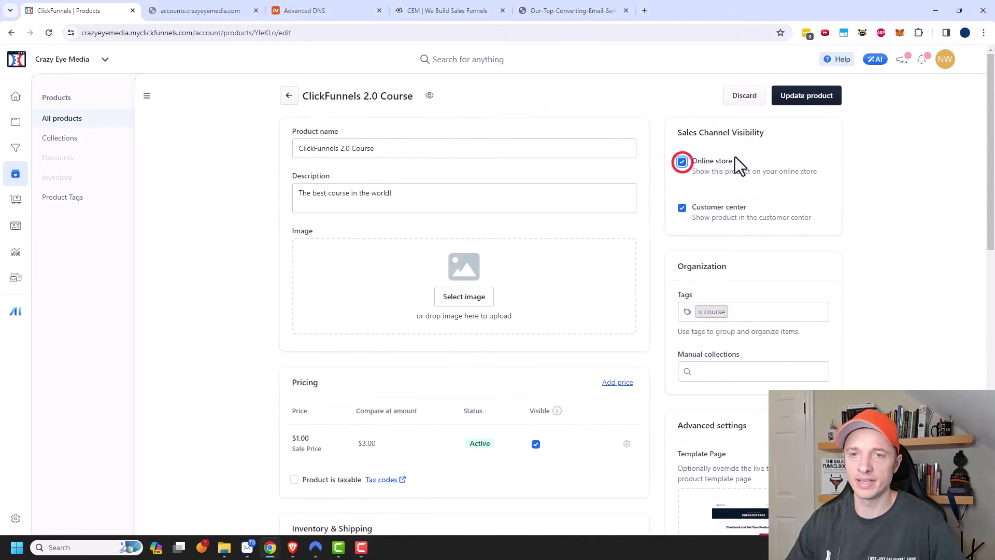
{"action": "scroll", "coordinate": [725, 179], "scroll_direction": "down", "scroll_amount": 1}
{"action": "scroll", "coordinate": [724, 182], "scroll_direction": "up", "scroll_amount": 1}
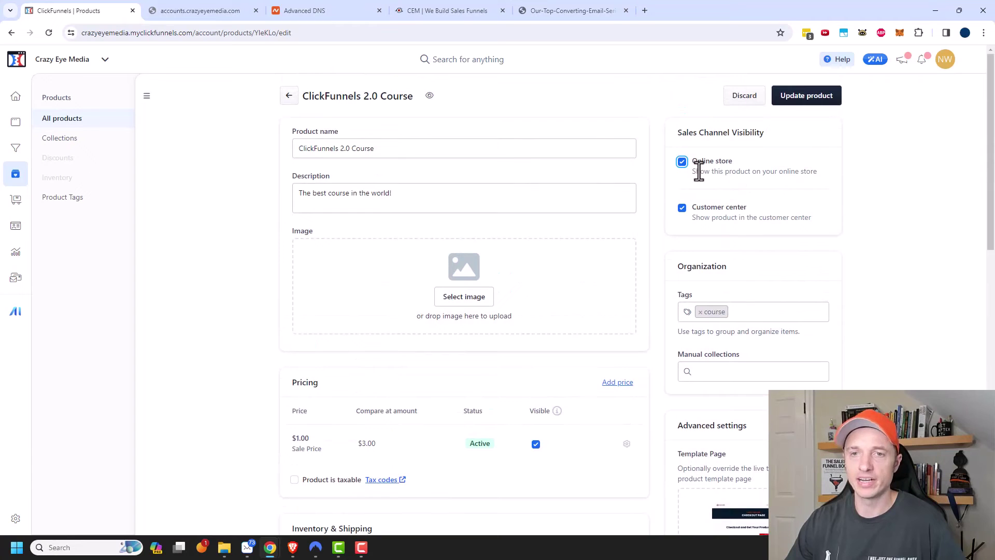
Step: Look at the redirect funnel choices, and try turning page live mode off and back on
{"action": "scroll", "coordinate": [711, 165], "scroll_direction": "down", "scroll_amount": 6}
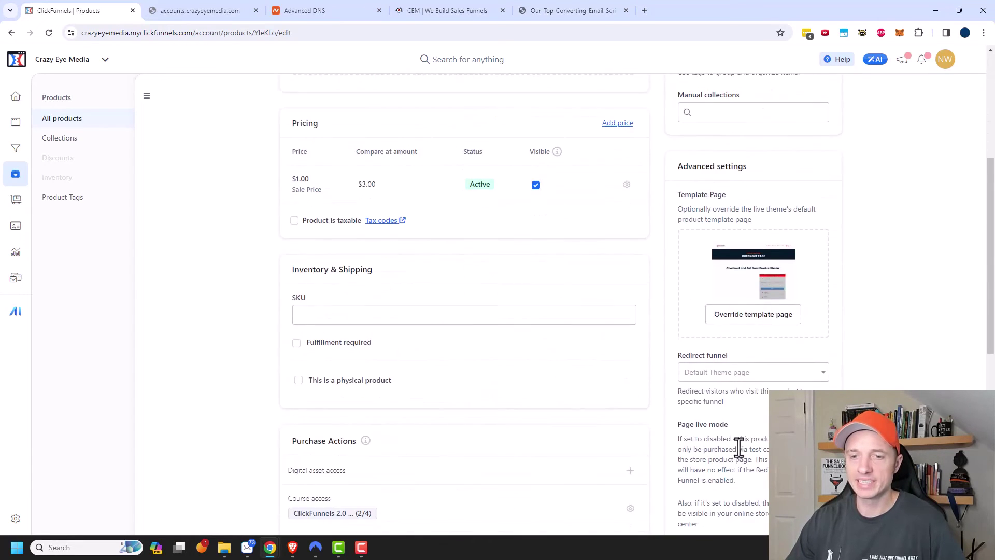
{"action": "left_click", "coordinate": [760, 321]}
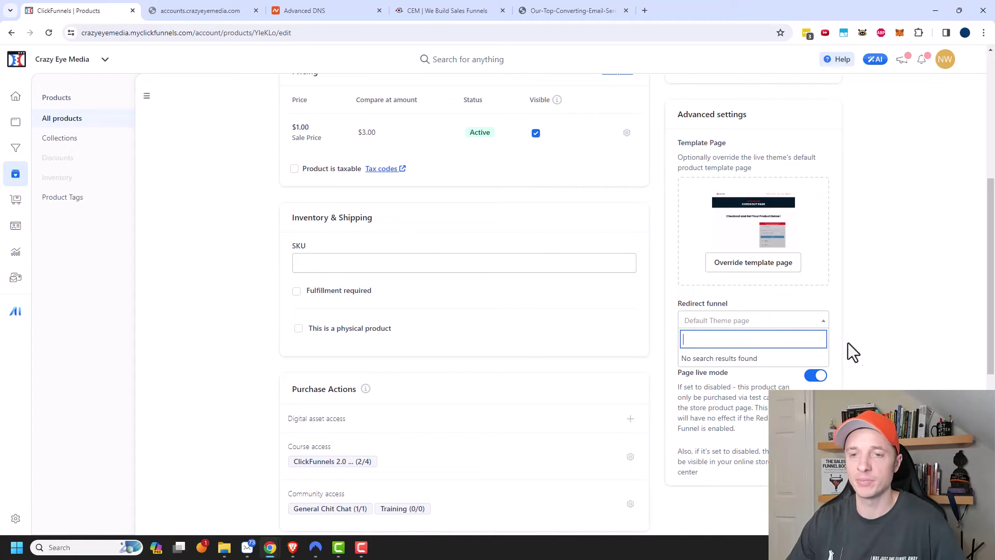
{"action": "left_click", "coordinate": [883, 322]}
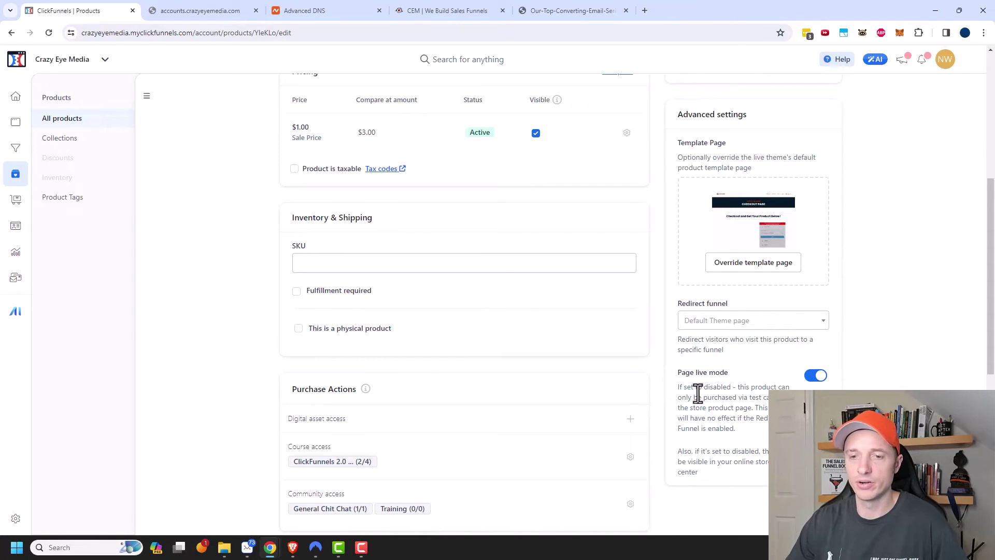
{"action": "left_click", "coordinate": [819, 378]}
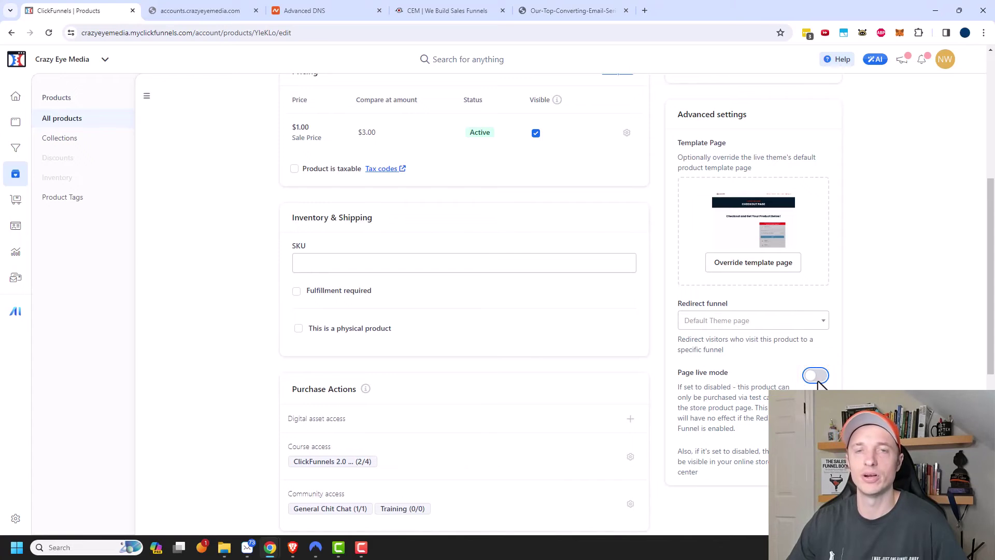
{"action": "left_click", "coordinate": [818, 378]}
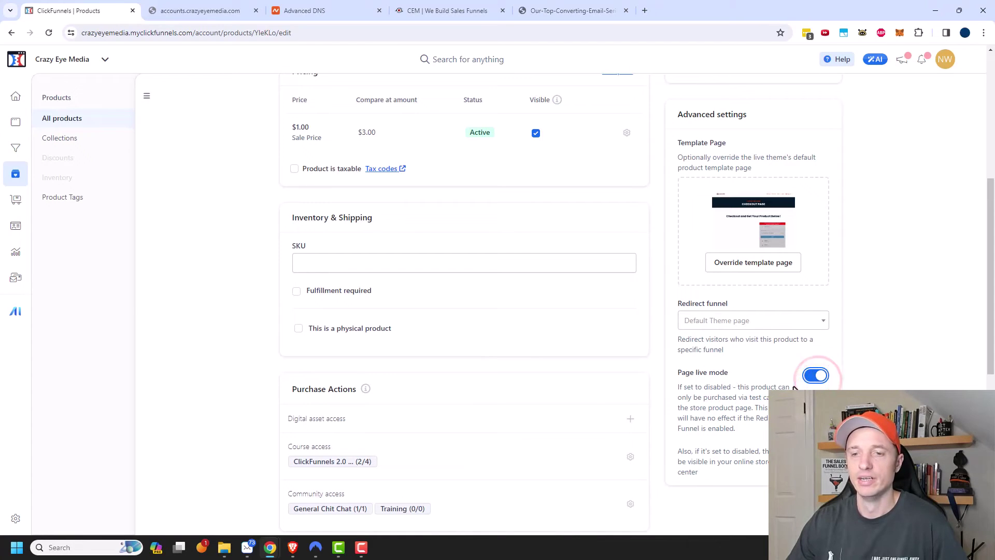
Step: Preview the product's checkout page and examine its title, price, description and checkout form
{"action": "scroll", "coordinate": [818, 380], "scroll_direction": "up", "scroll_amount": 6}
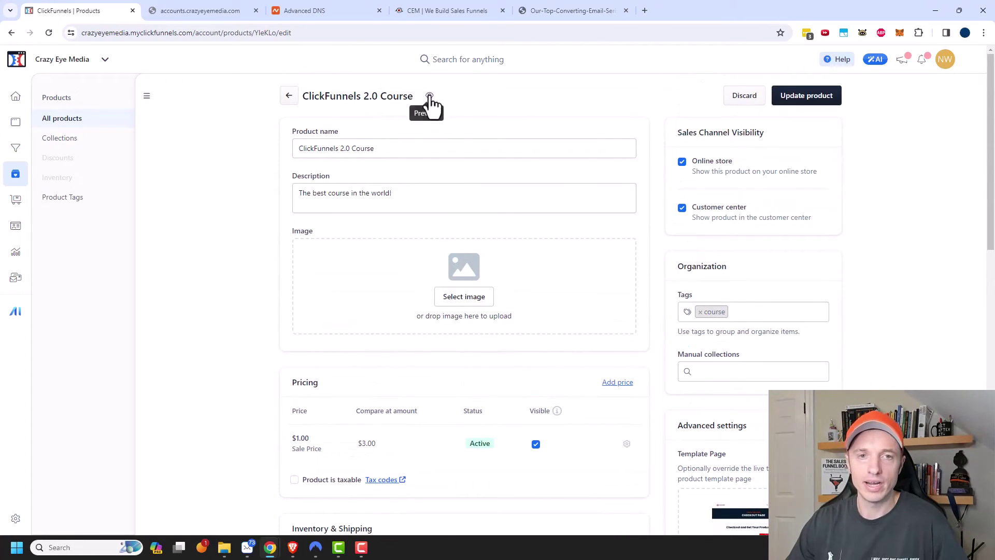
{"action": "left_click", "coordinate": [429, 97]}
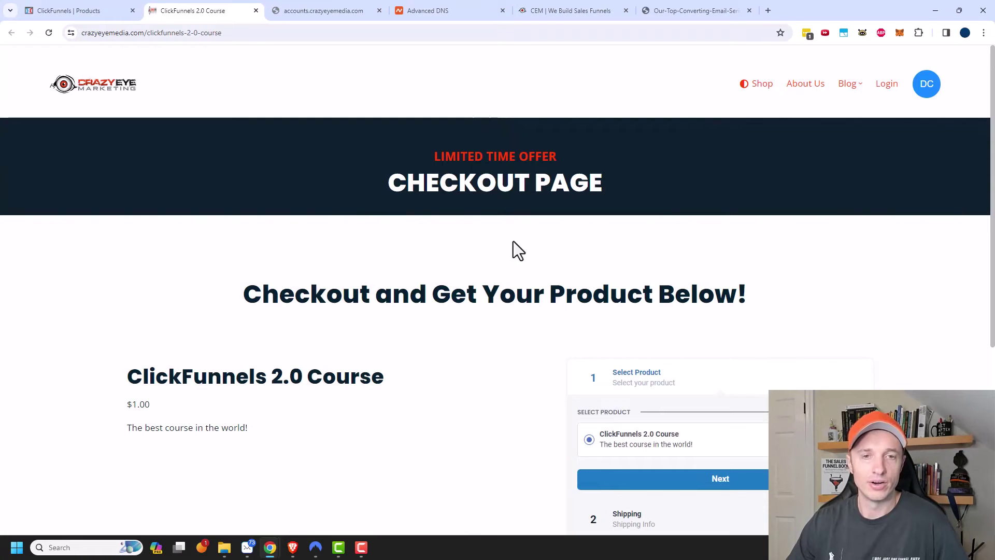
{"action": "scroll", "coordinate": [384, 196], "scroll_direction": "down", "scroll_amount": 2}
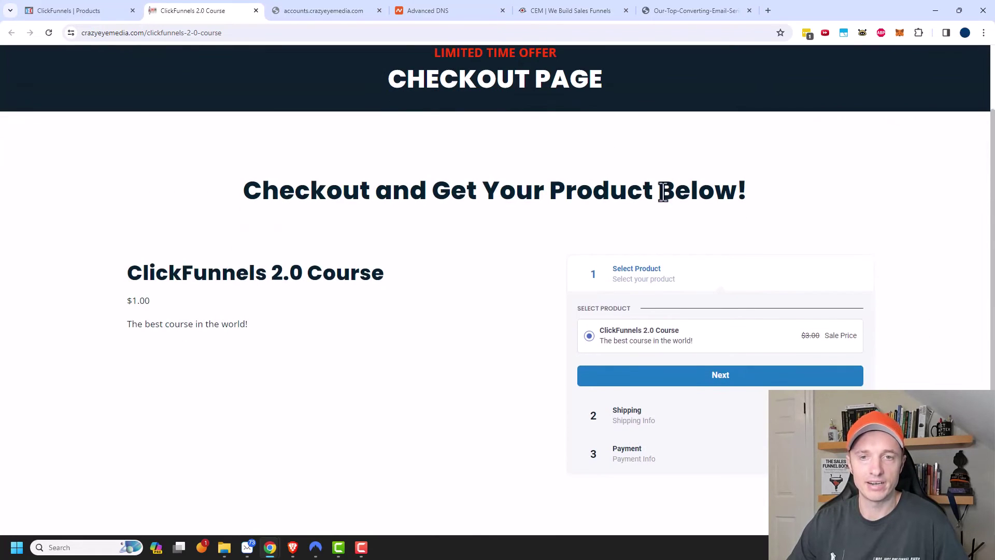
{"action": "scroll", "coordinate": [631, 224], "scroll_direction": "down", "scroll_amount": 1}
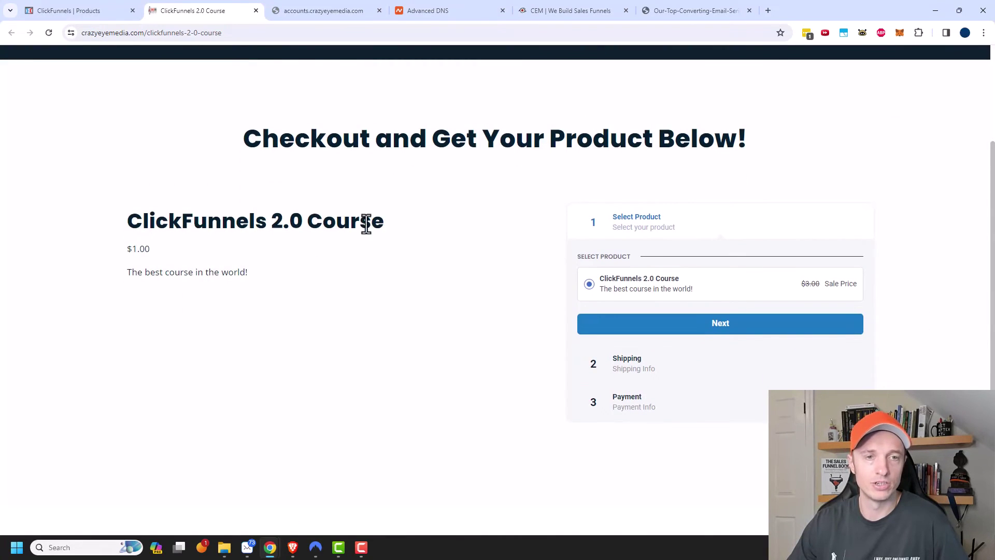
{"action": "left_click_drag", "start_coordinate": [164, 252], "coordinate": [271, 269]}
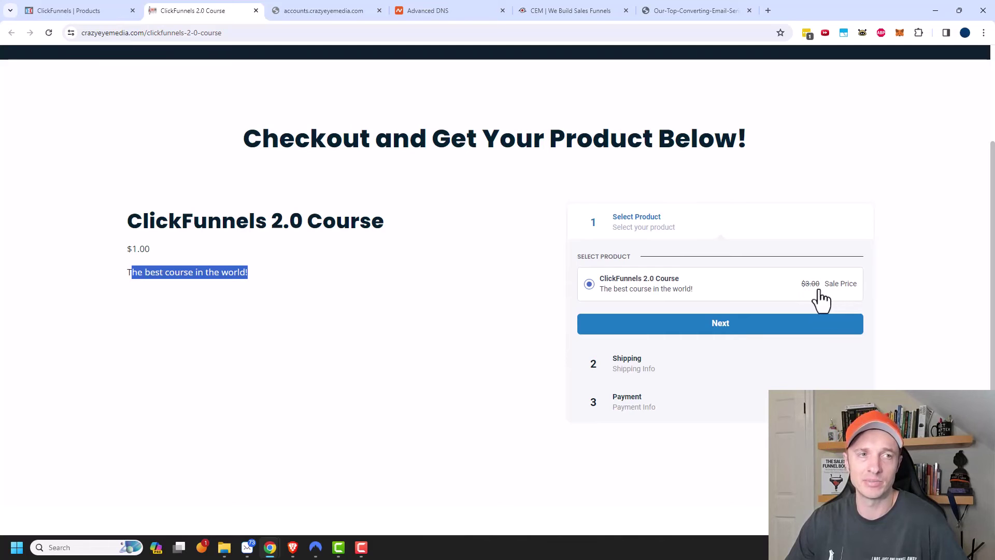
Step: Clear the name of the product's $1.00 price and save the price
{"action": "left_click", "coordinate": [75, 10]}
{"action": "scroll", "coordinate": [562, 340], "scroll_direction": "down", "scroll_amount": 4}
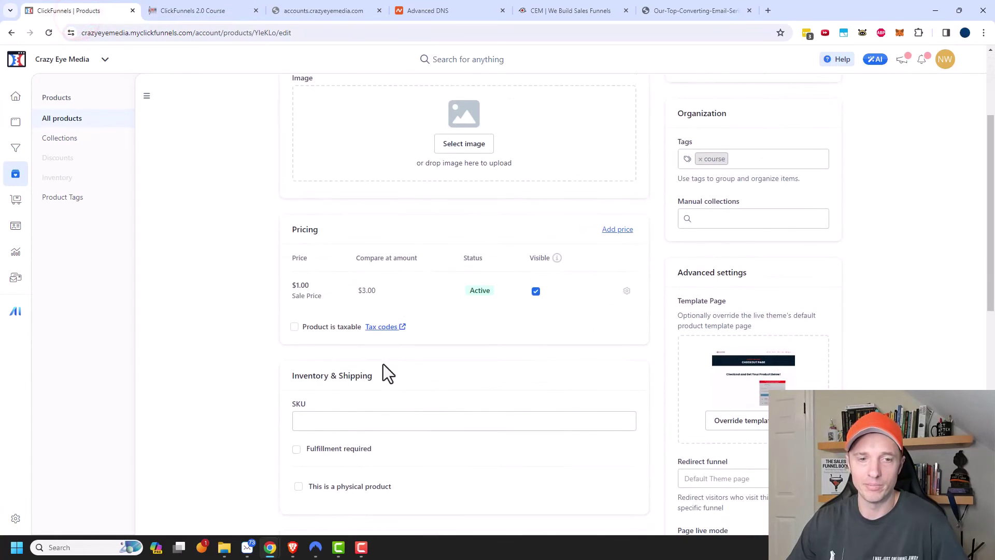
{"action": "left_click", "coordinate": [301, 289]}
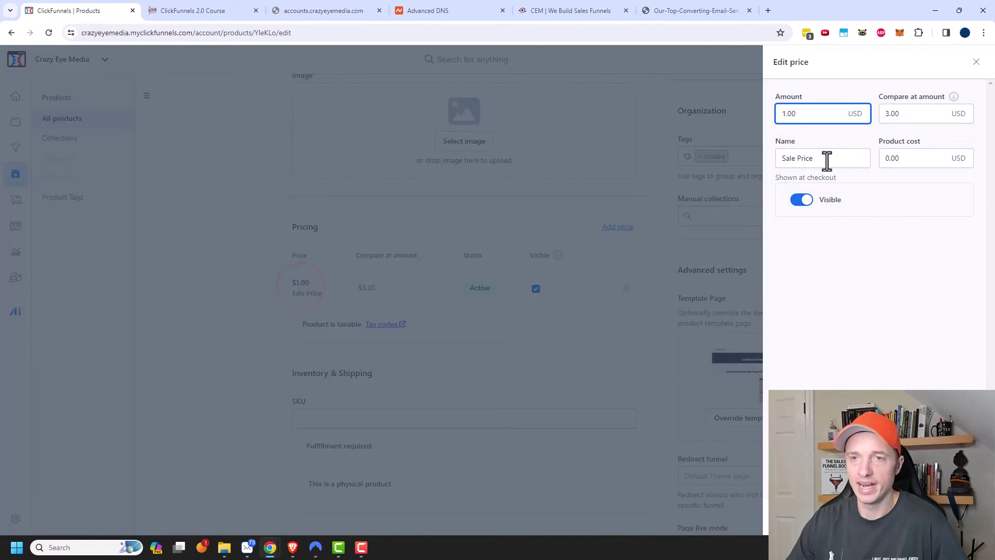
{"action": "left_click", "coordinate": [828, 158]}
{"action": "key", "text": "BackSpace"}
{"action": "left_click", "coordinate": [836, 272]}
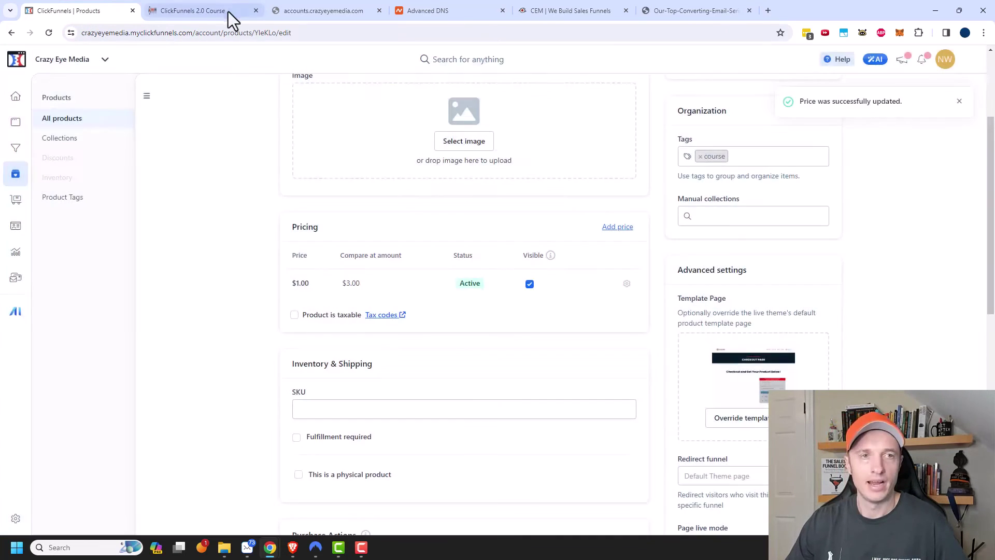
Step: Reload the product's checkout page, check the price shown in the order form, and advance to the shipping information
{"action": "left_click", "coordinate": [207, 10]}
{"action": "left_click", "coordinate": [73, 308]}
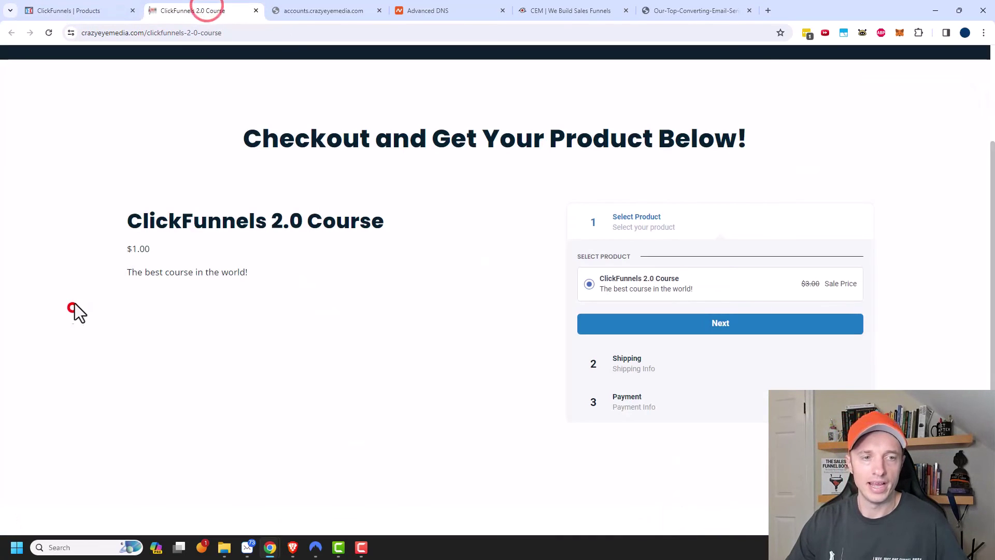
{"action": "key", "text": "F5"}
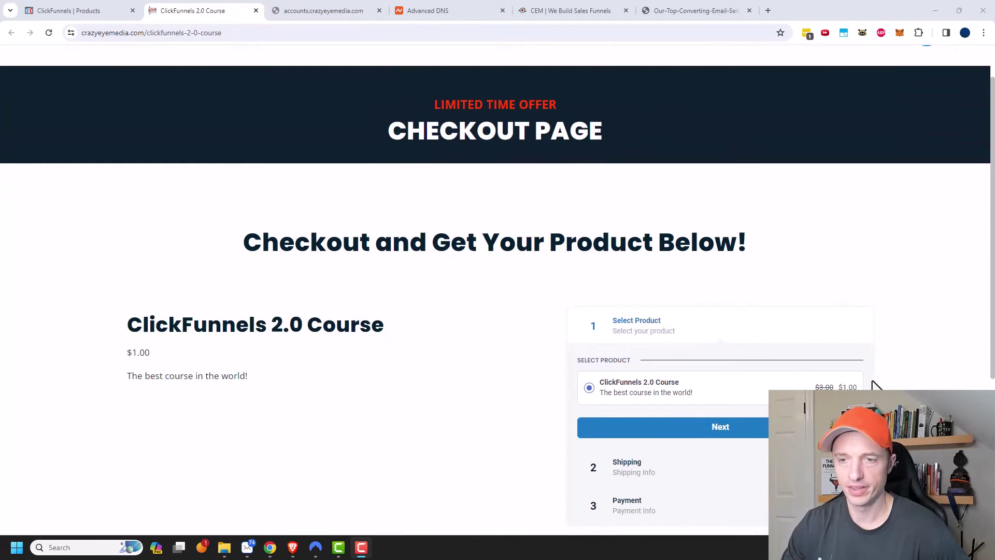
{"action": "scroll", "coordinate": [876, 386], "scroll_direction": "down", "scroll_amount": 1}
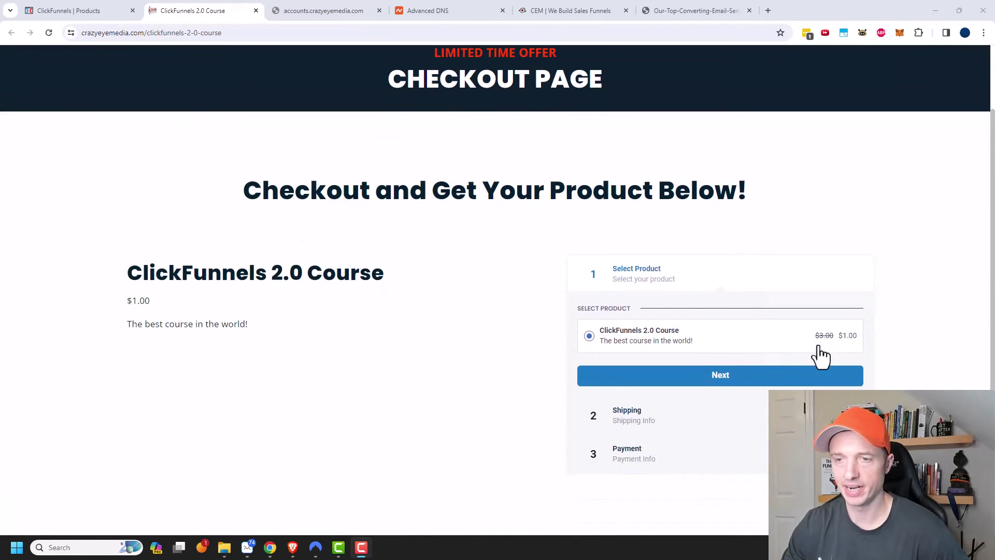
{"action": "left_click", "coordinate": [757, 378]}
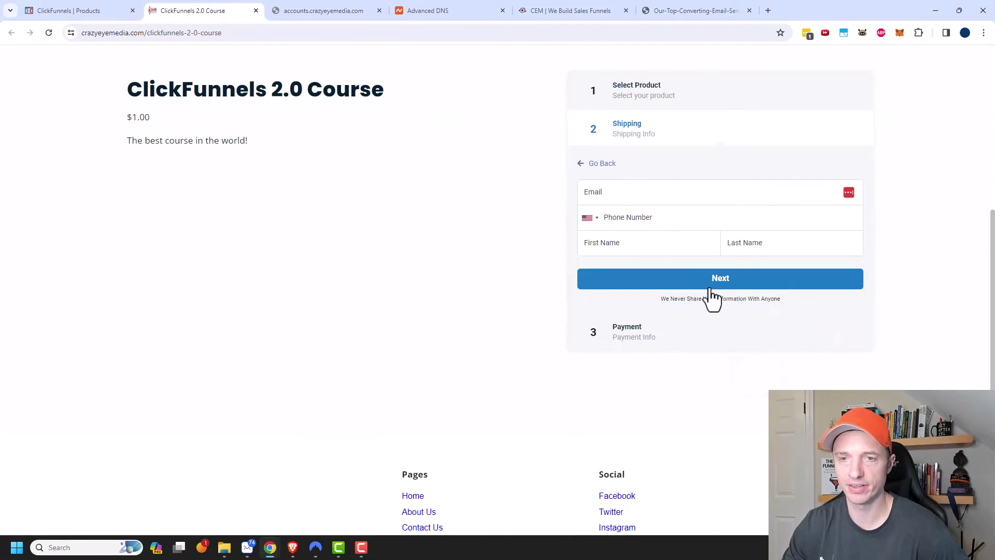
Step: Return to the product's settings and add the line "fdjdflksajkf" to the description, below "The best course in the world!"
{"action": "scroll", "coordinate": [127, 182], "scroll_direction": "up", "scroll_amount": 5}
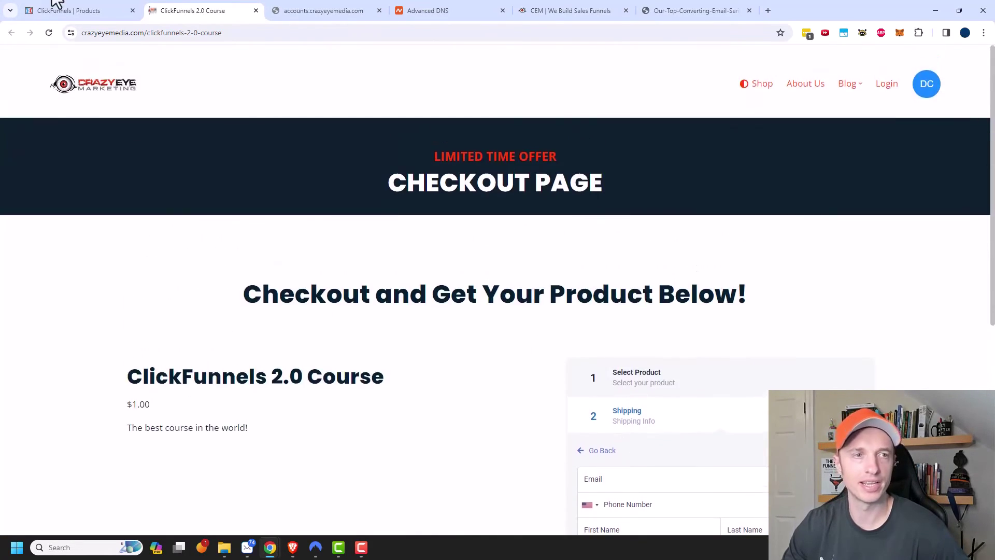
{"action": "left_click", "coordinate": [65, 10]}
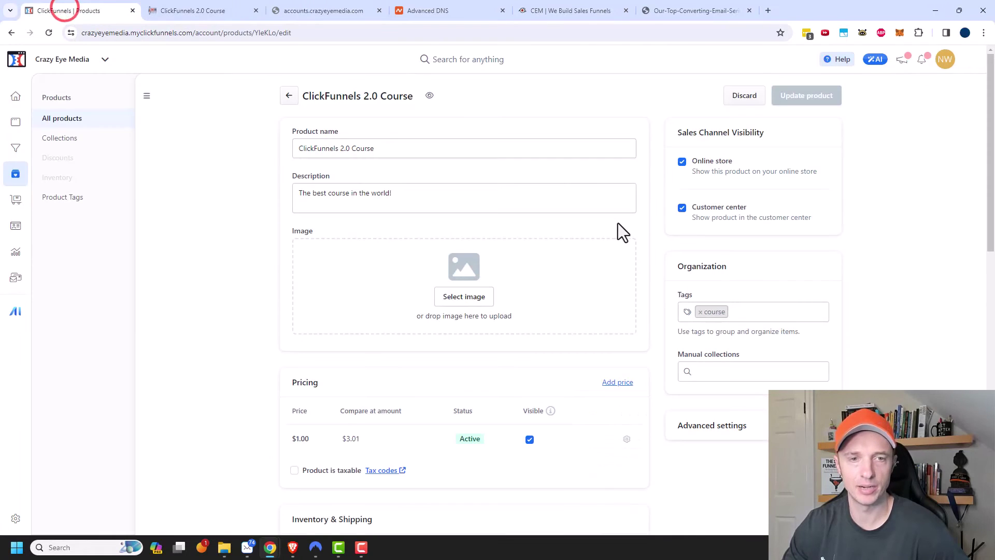
{"action": "left_click", "coordinate": [463, 193]}
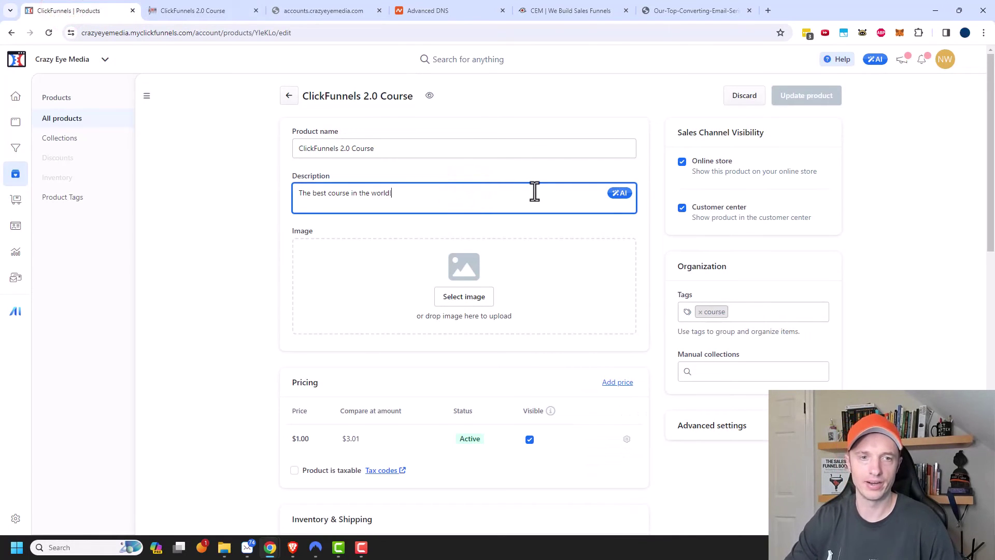
{"action": "key", "text": "Return"}
{"action": "type", "text": "fdjdflksajkf"}
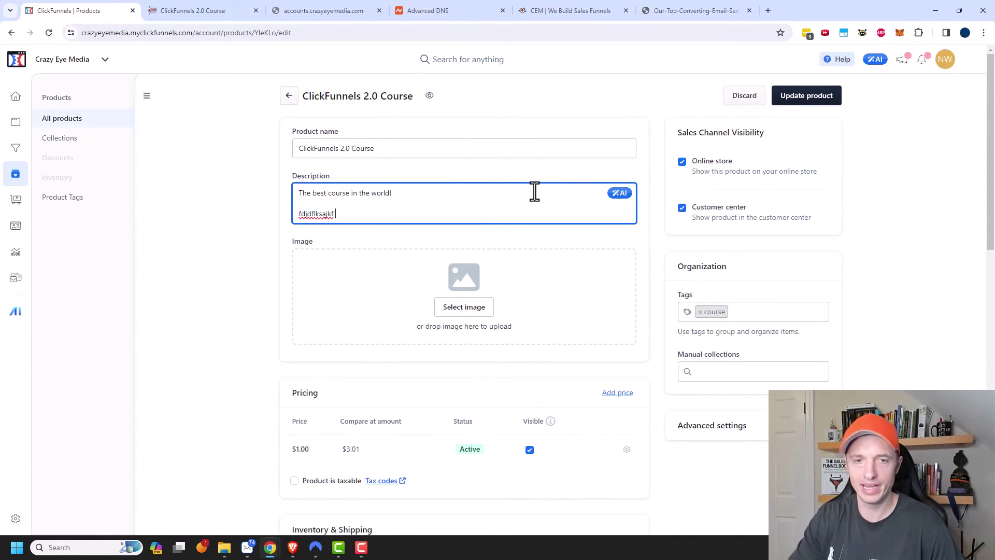
Step: Search Freepik for "funnel", choose the funnel infographic as the product image, and update the product
{"action": "left_click", "coordinate": [446, 314]}
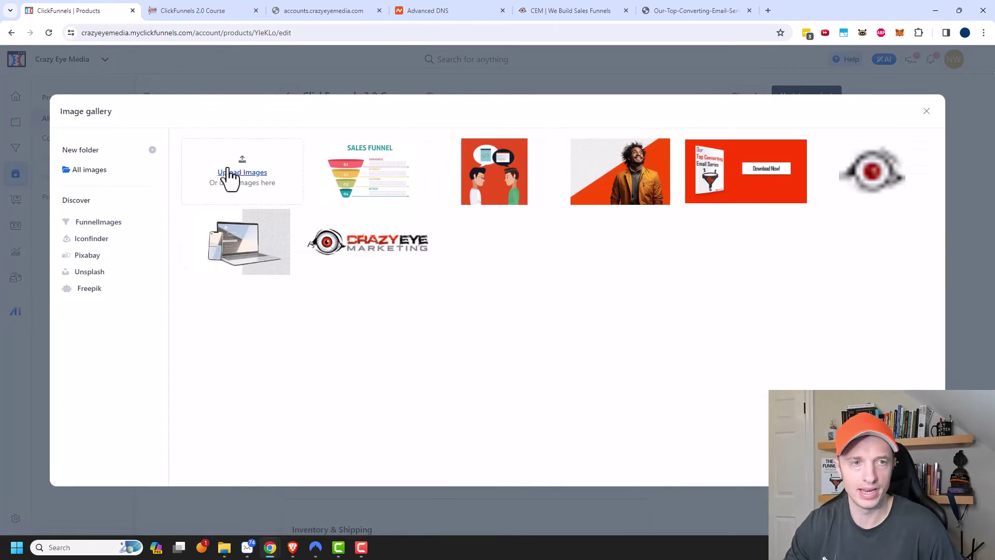
{"action": "left_click", "coordinate": [86, 289]}
{"action": "left_click", "coordinate": [345, 150]}
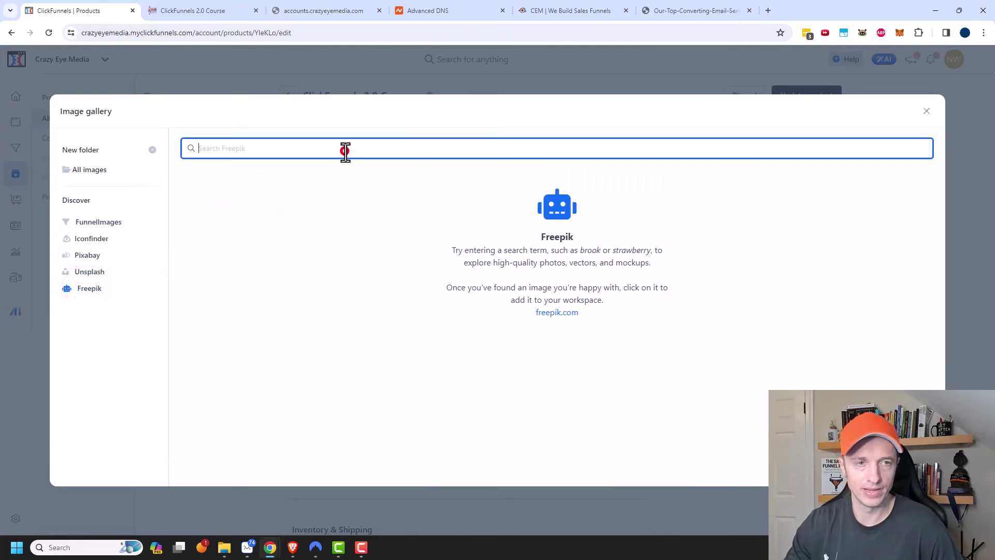
{"action": "type", "text": "funnel"}
{"action": "left_click", "coordinate": [715, 291]}
{"action": "left_click", "coordinate": [818, 100]}
Step: Reload the product's checkout page and check the image and description shown on it
{"action": "left_click", "coordinate": [206, 11]}
{"action": "left_click", "coordinate": [73, 292]}
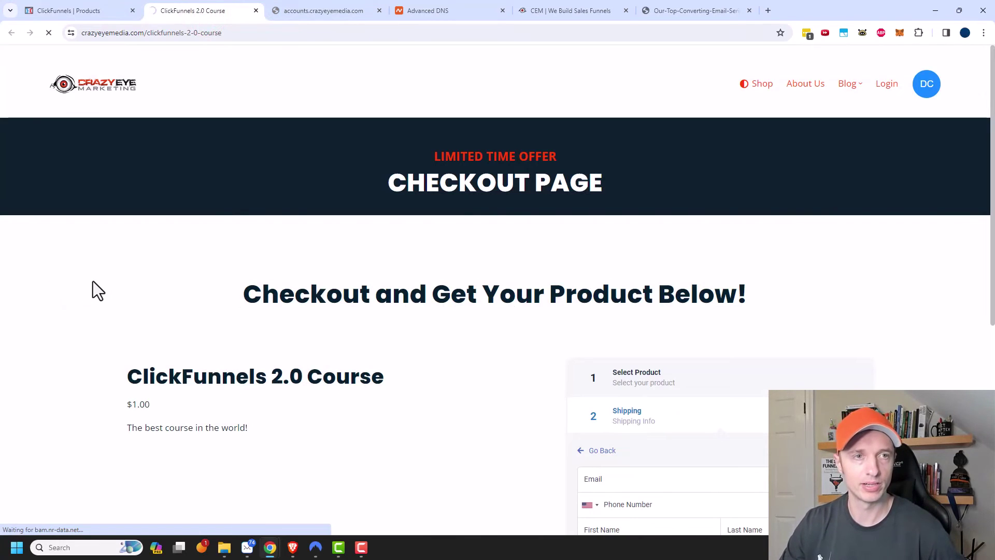
{"action": "scroll", "coordinate": [540, 438], "scroll_direction": "down", "scroll_amount": 3}
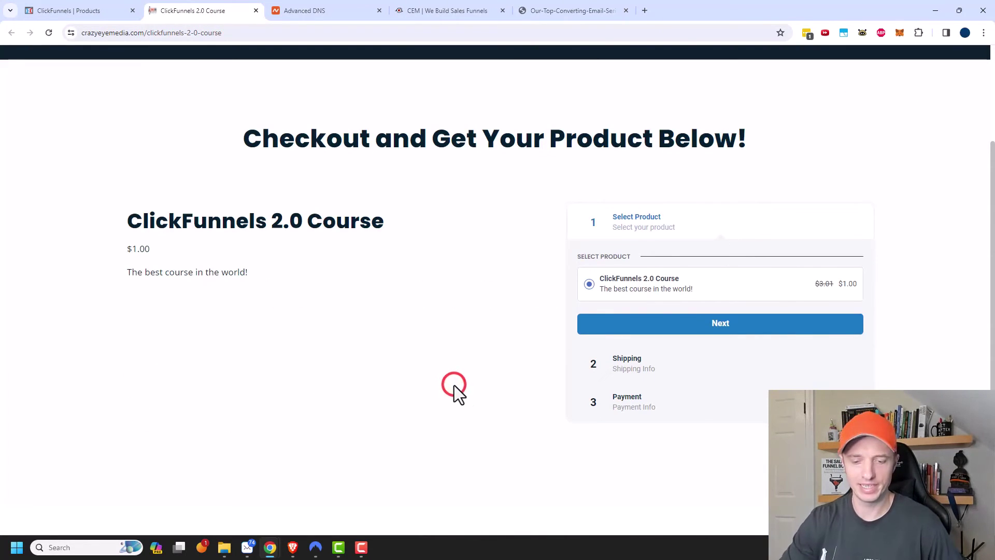
{"action": "scroll", "coordinate": [368, 318], "scroll_direction": "up", "scroll_amount": 3}
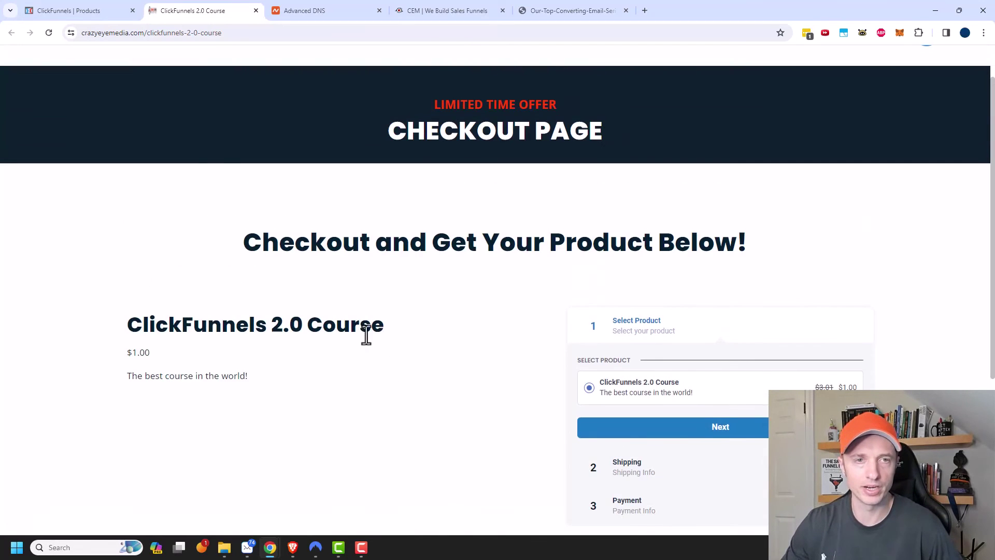
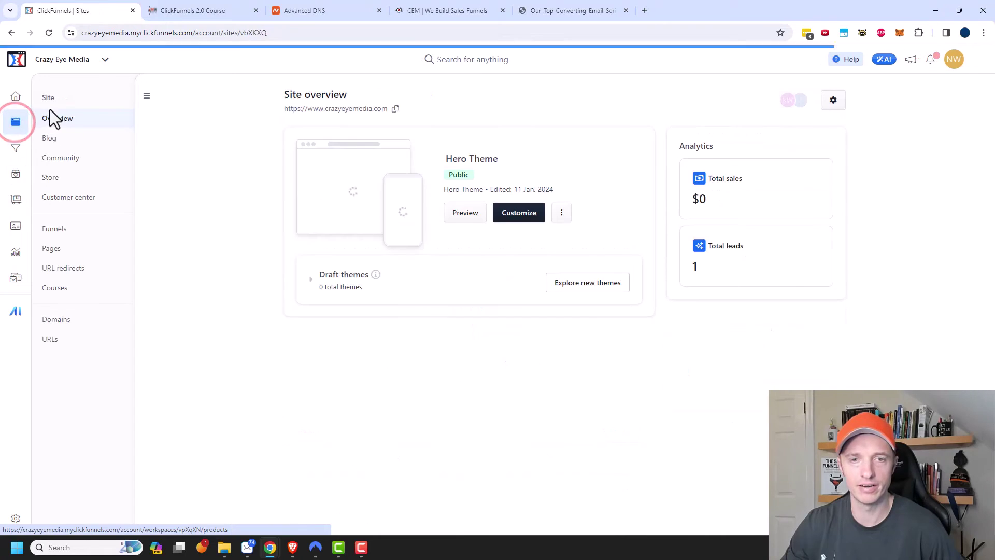
Step: Open the Hero Theme's store Product page for customizing and reduce the top padding of the "Checkout and Get Your Product Below!" section
{"action": "left_click", "coordinate": [525, 217]}
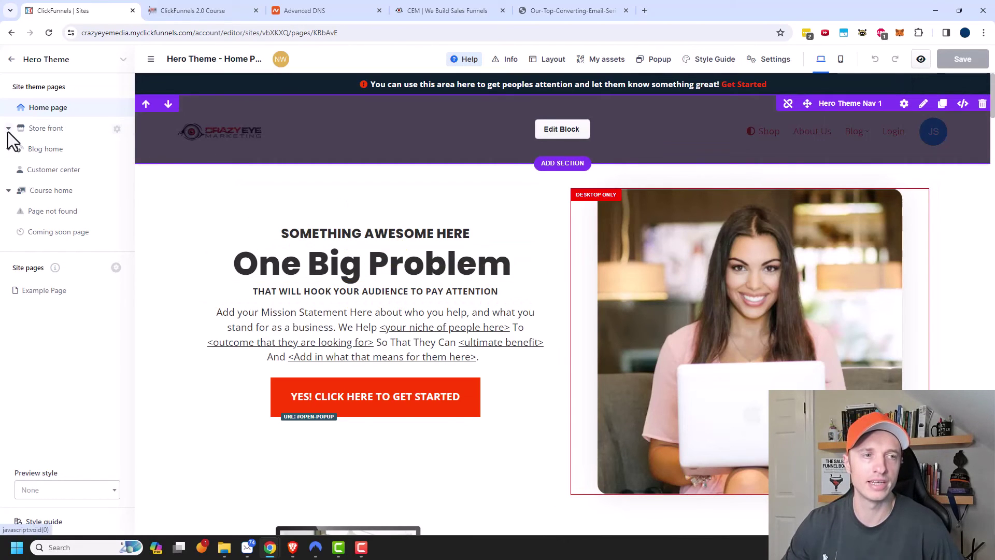
{"action": "left_click", "coordinate": [9, 128]}
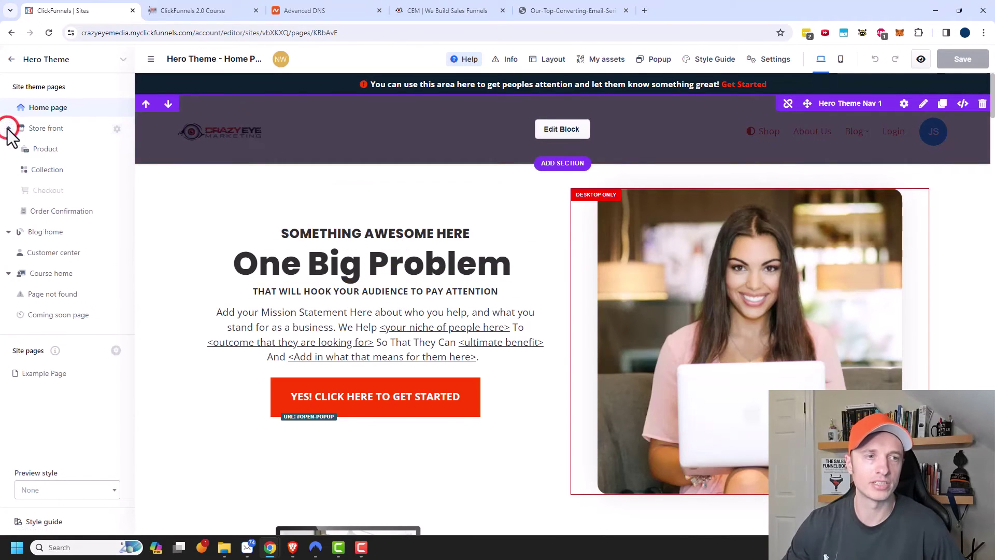
{"action": "left_click", "coordinate": [46, 150]}
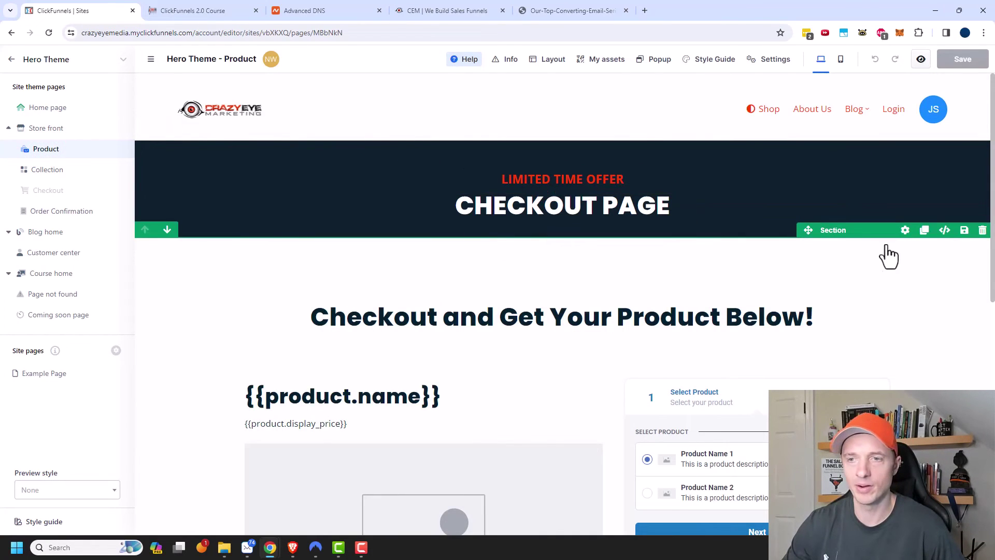
{"action": "left_click", "coordinate": [905, 230]}
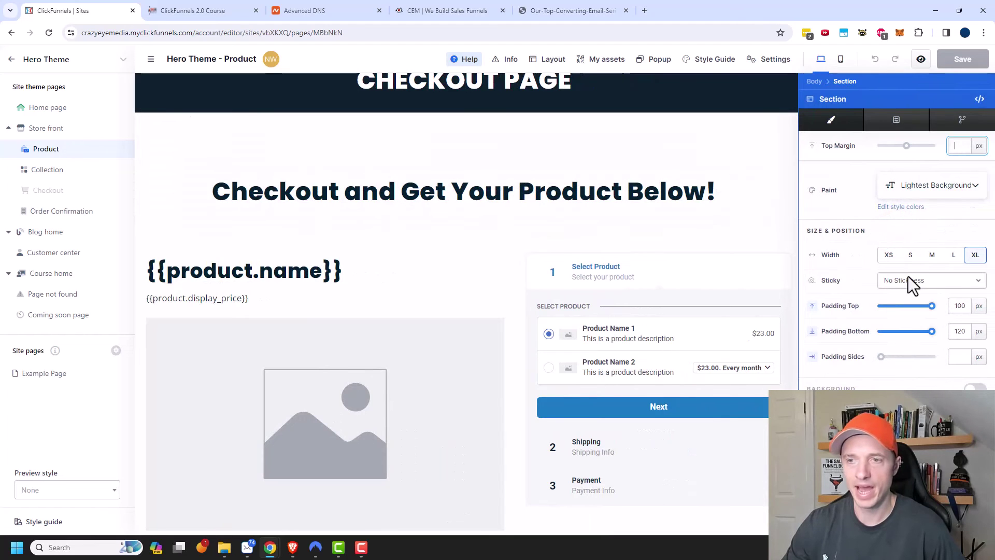
{"action": "left_click_drag", "start_coordinate": [931, 306], "coordinate": [889, 306]}
{"action": "left_click", "coordinate": [655, 184]}
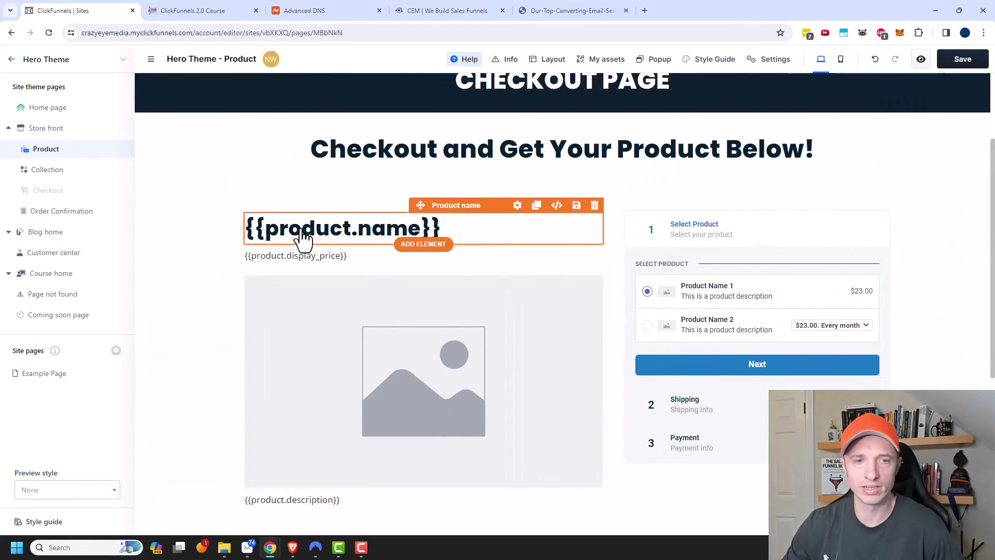
Step: Examine the template's product placeholders, then reload the live checkout page and compare its image, description and order form
{"action": "scroll", "coordinate": [326, 272], "scroll_direction": "down", "scroll_amount": 2}
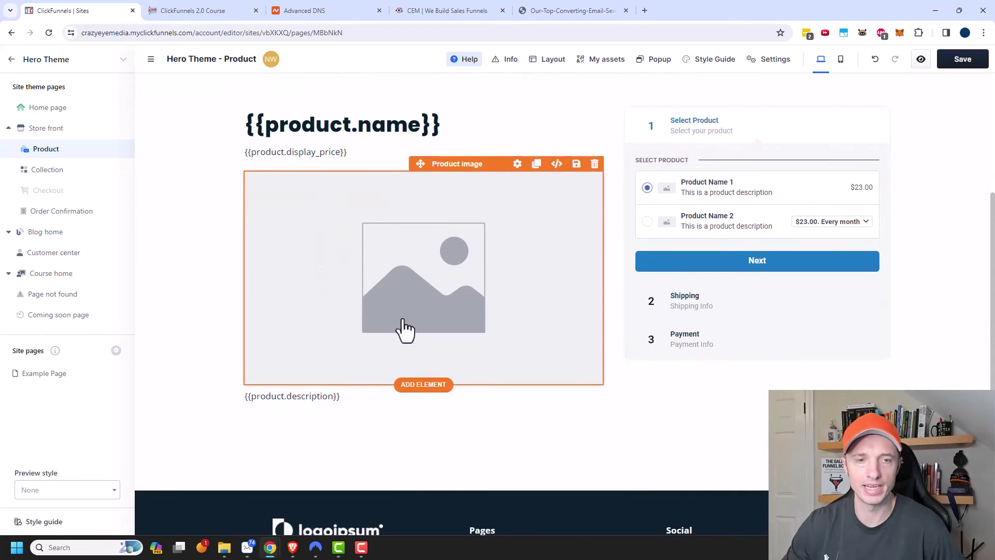
{"action": "scroll", "coordinate": [338, 402], "scroll_direction": "down", "scroll_amount": 1}
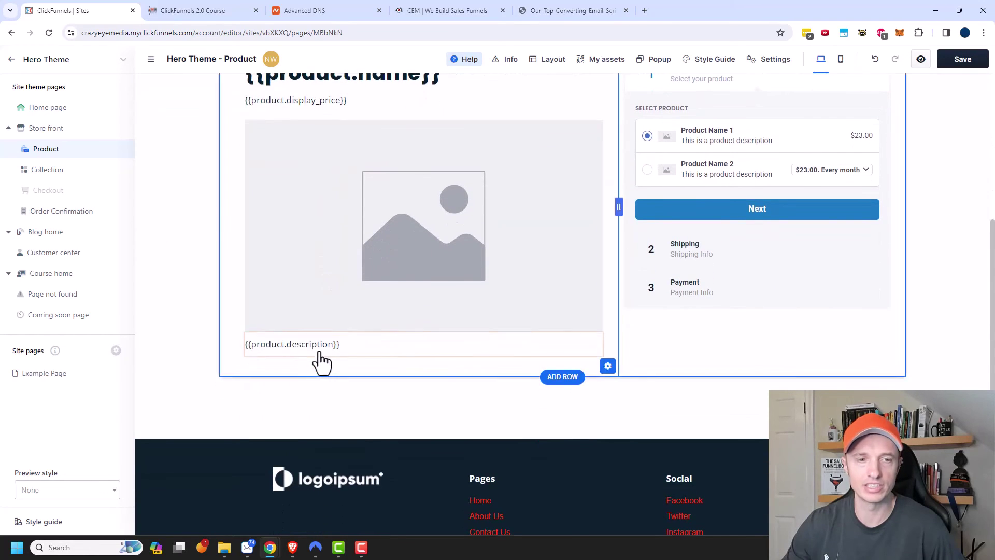
{"action": "left_click", "coordinate": [213, 10]}
{"action": "left_click", "coordinate": [77, 263]}
{"action": "key", "text": "F5"}
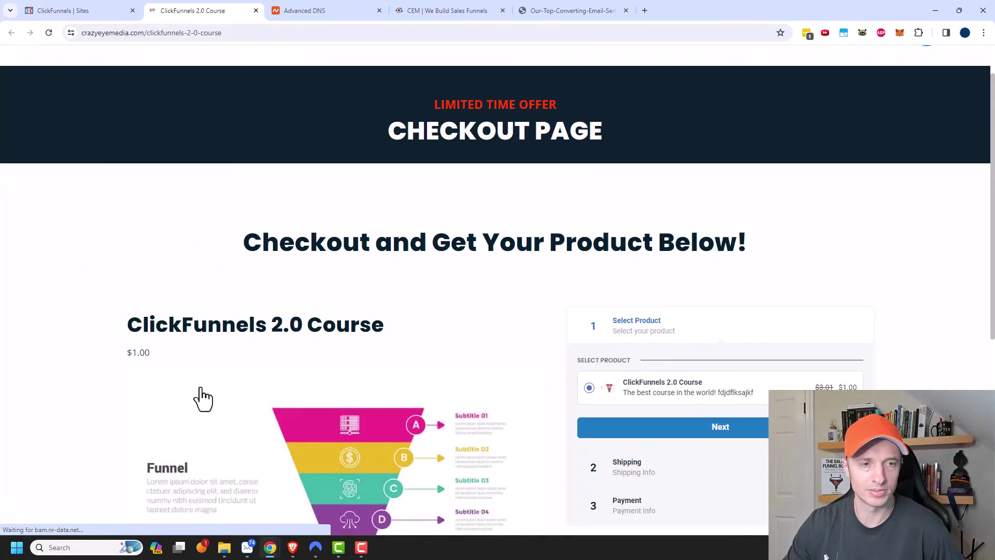
{"action": "scroll", "coordinate": [273, 304], "scroll_direction": "down", "scroll_amount": 2}
{"action": "scroll", "coordinate": [277, 312], "scroll_direction": "down", "scroll_amount": 2}
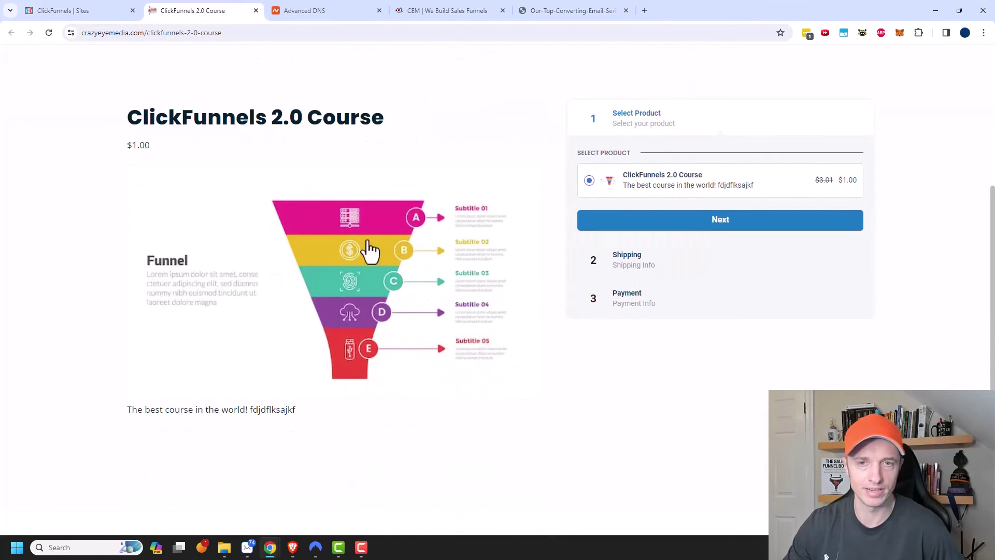
{"action": "scroll", "coordinate": [344, 305], "scroll_direction": "down", "scroll_amount": 1}
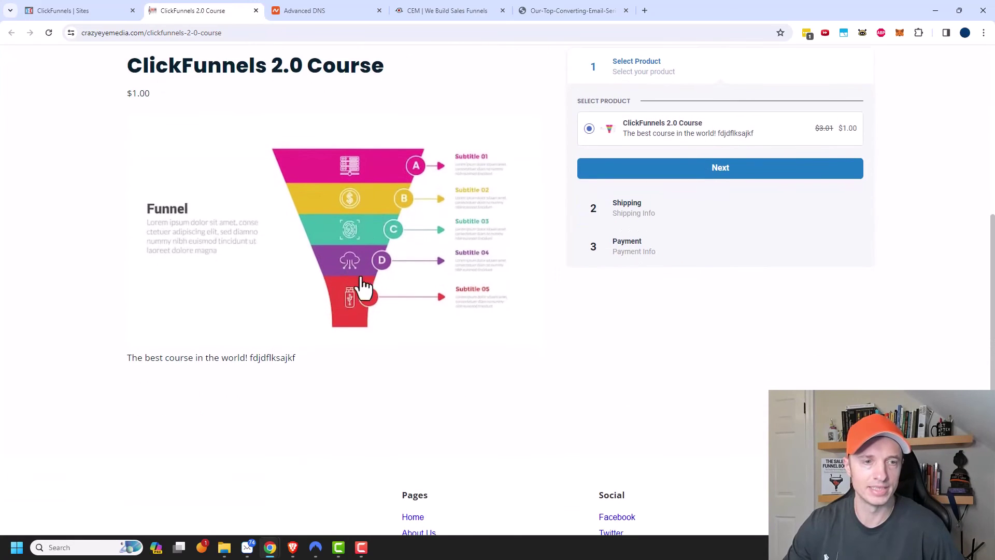
{"action": "scroll", "coordinate": [397, 362], "scroll_direction": "up", "scroll_amount": 2}
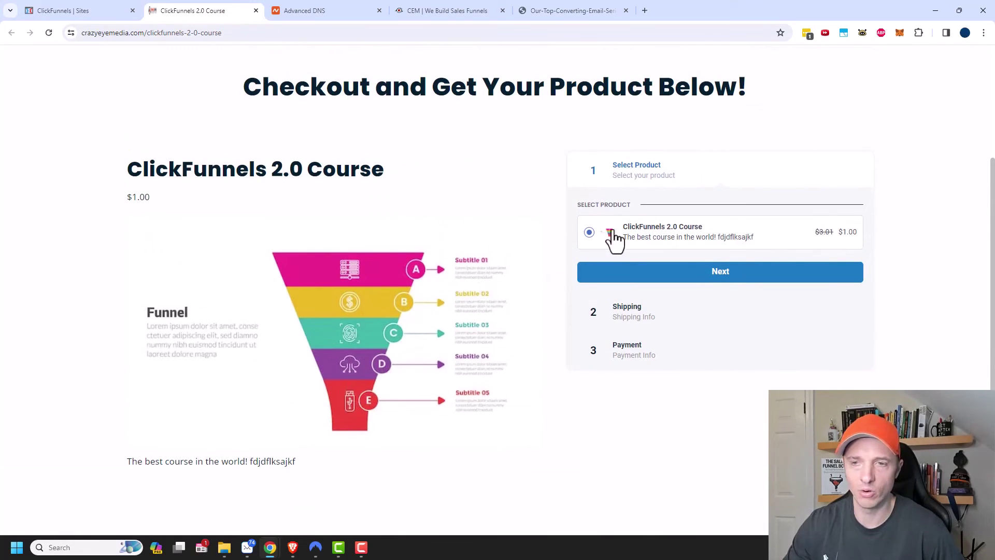
{"action": "scroll", "coordinate": [615, 239], "scroll_direction": "up", "scroll_amount": 4}
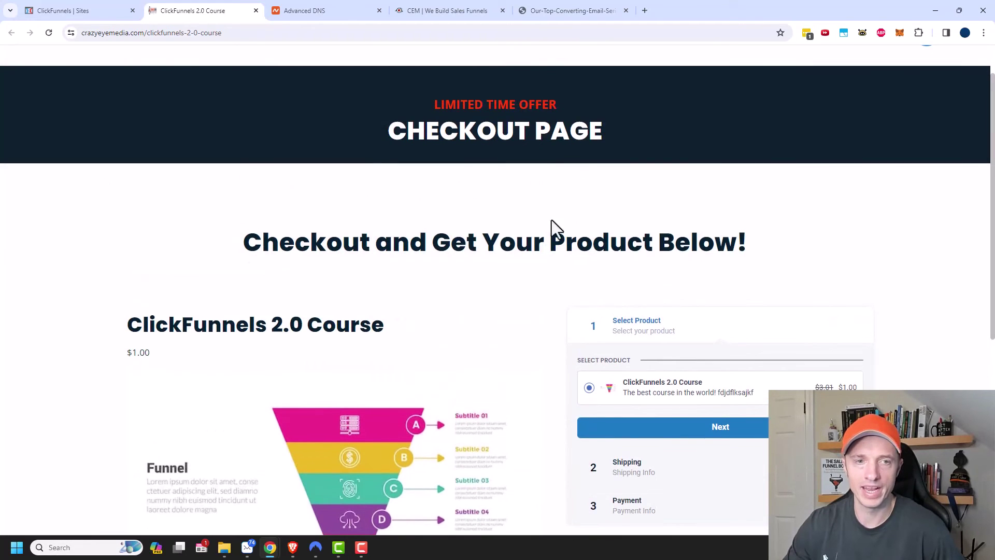
Step: Delete the "LIMITED TIME OFFER / CHECKOUT PAGE" banner section from the Product page template, save it, and reload the live checkout page
{"action": "left_click", "coordinate": [123, 8]}
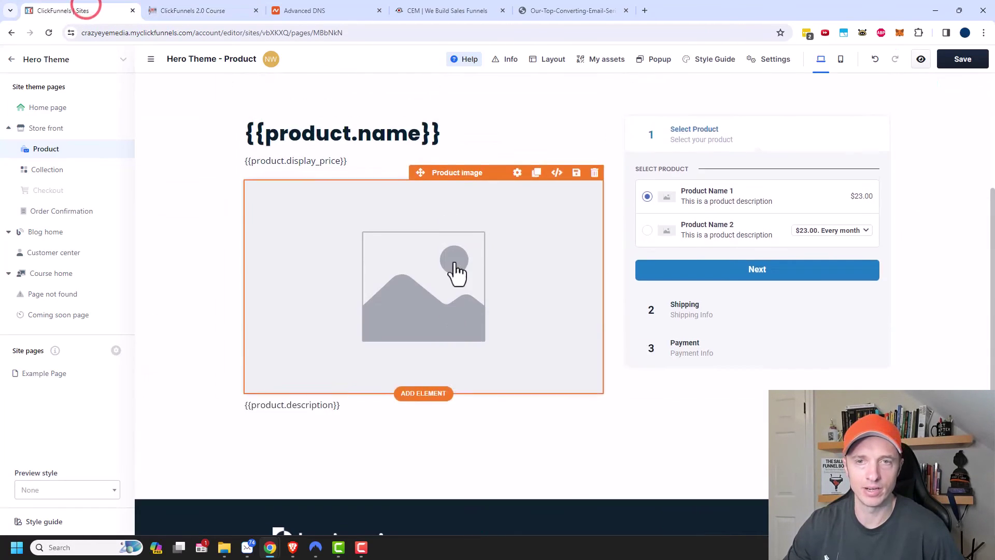
{"action": "scroll", "coordinate": [498, 296], "scroll_direction": "up", "scroll_amount": 4}
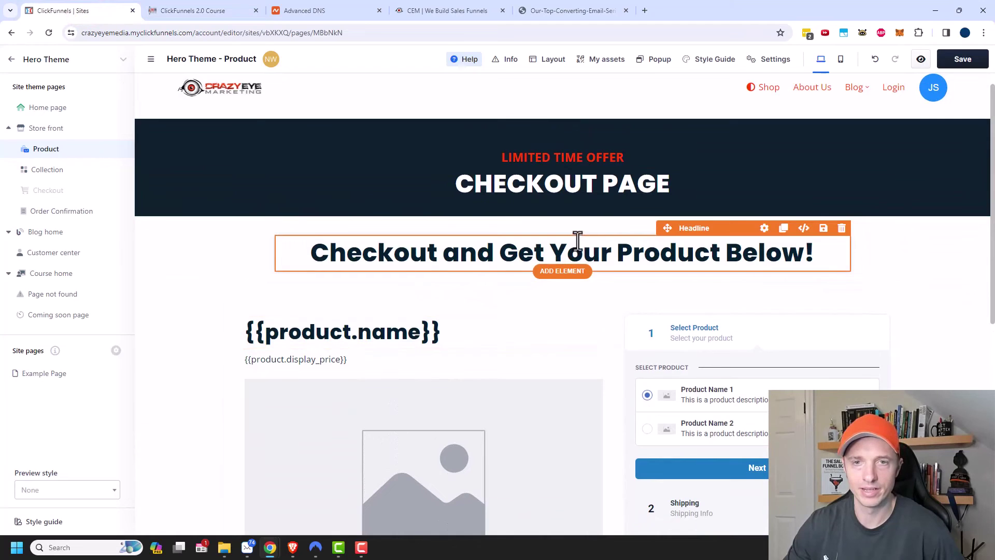
{"action": "left_click", "coordinate": [979, 111]}
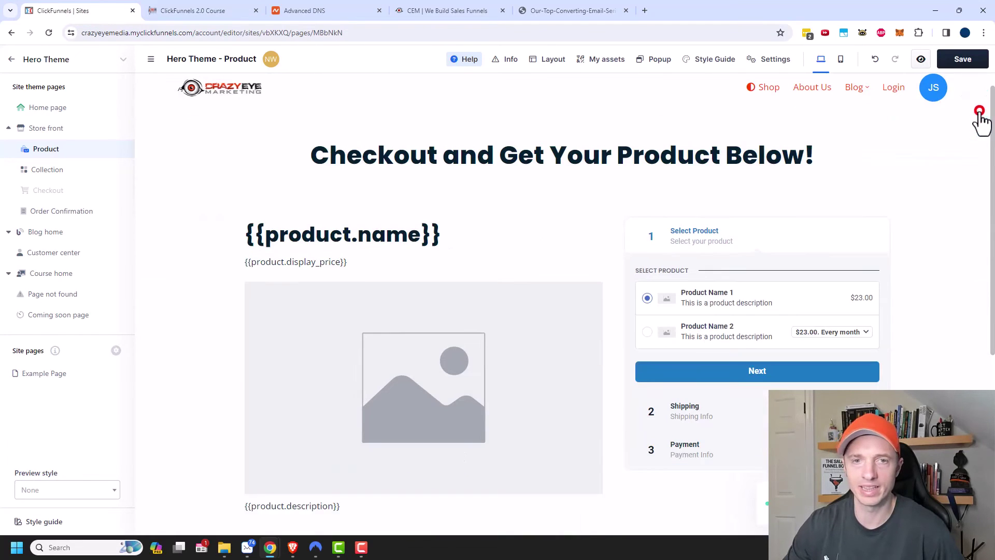
{"action": "scroll", "coordinate": [888, 211], "scroll_direction": "up", "scroll_amount": 1}
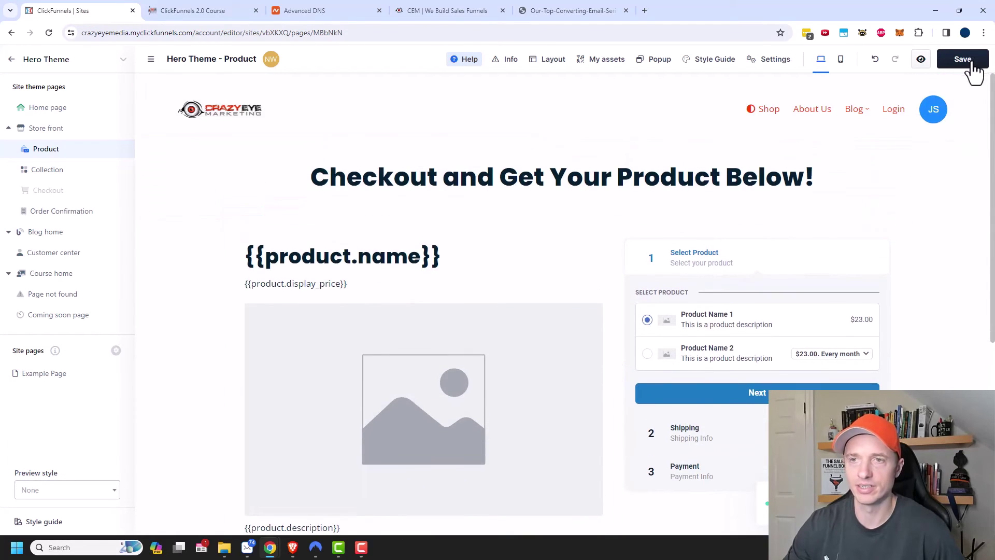
{"action": "left_click", "coordinate": [192, 9]}
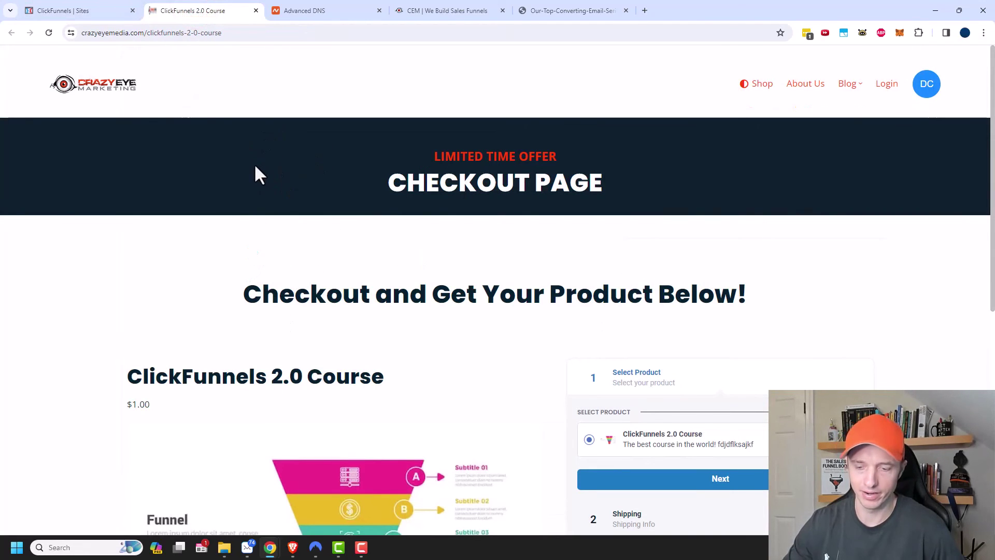
{"action": "key", "text": "F5"}
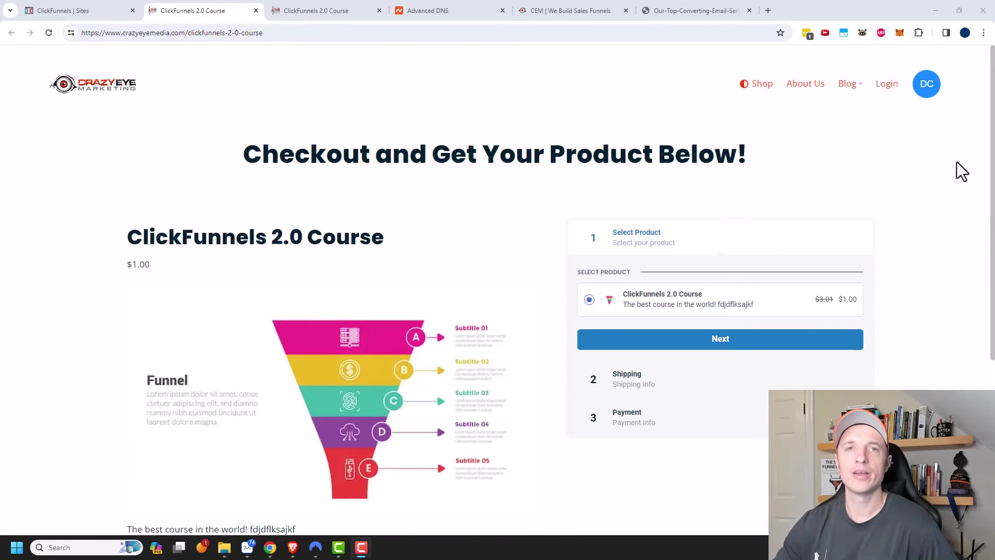
Step: Return to the Product page template and look through the Checkout element's style settings, then close them
{"action": "left_click", "coordinate": [30, 11]}
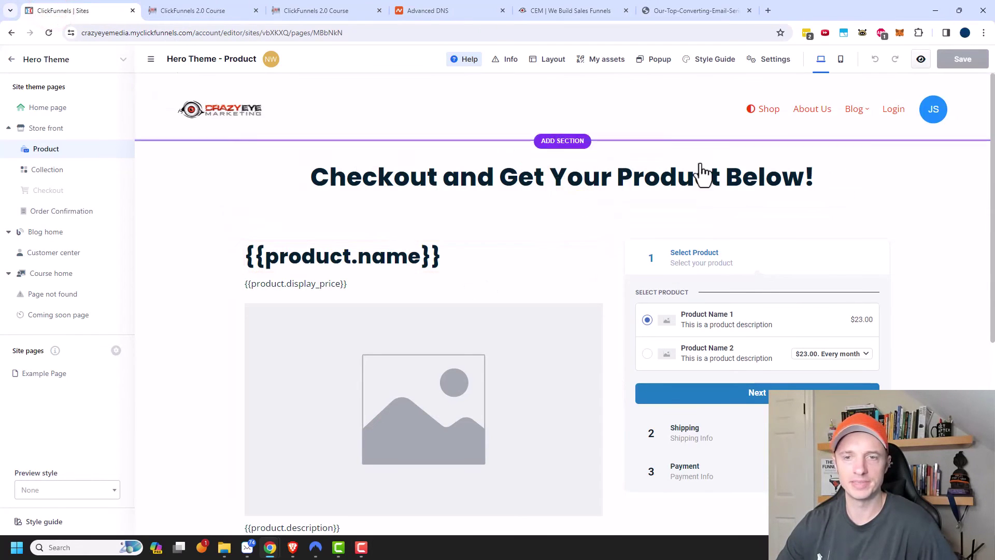
{"action": "scroll", "coordinate": [712, 207], "scroll_direction": "down", "scroll_amount": 1}
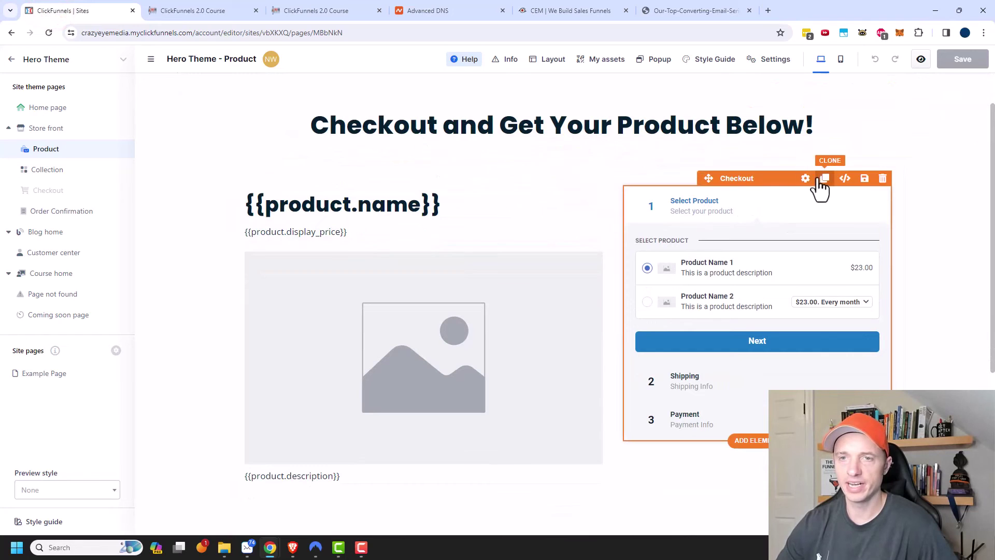
{"action": "left_click", "coordinate": [805, 178]}
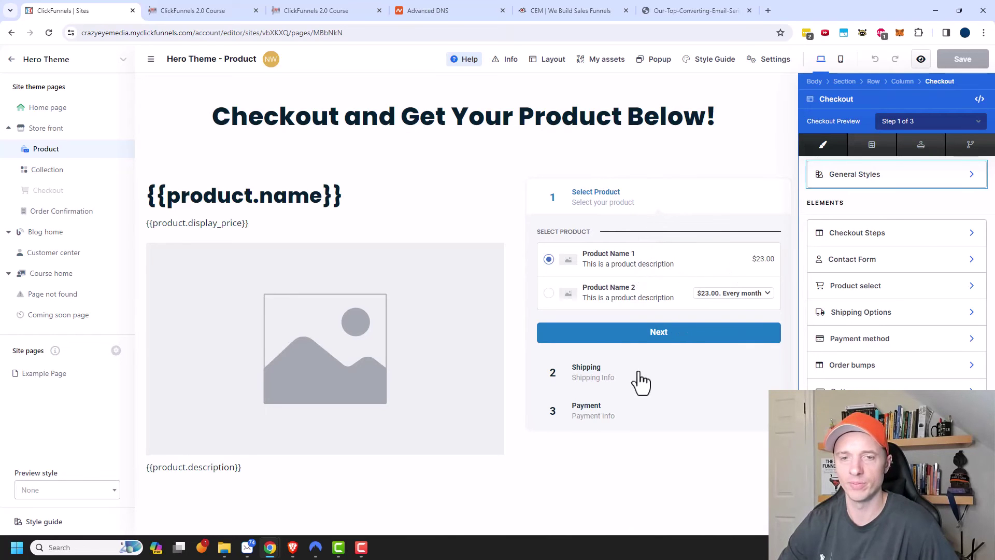
{"action": "left_click", "coordinate": [716, 138]}
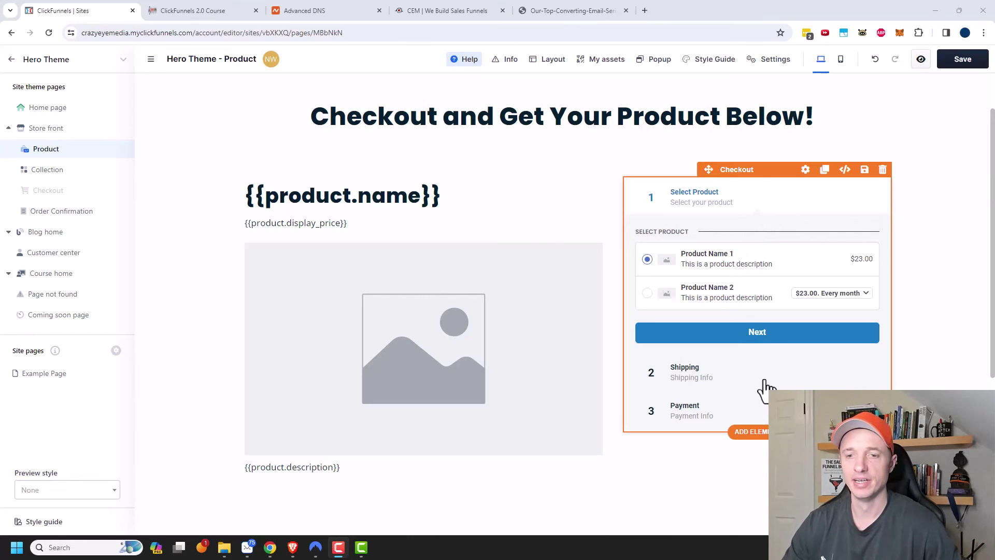
Step: Try to replace the Product page's Checkout element with a newly added Checkout element and view its style settings
{"action": "left_click", "coordinate": [754, 433]}
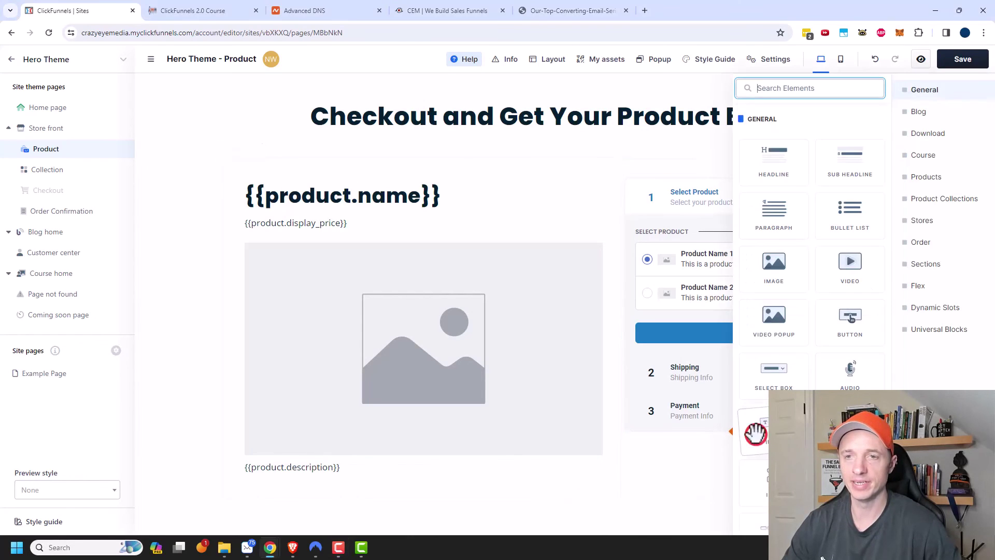
{"action": "left_click", "coordinate": [829, 89]}
{"action": "type", "text": "ch"}
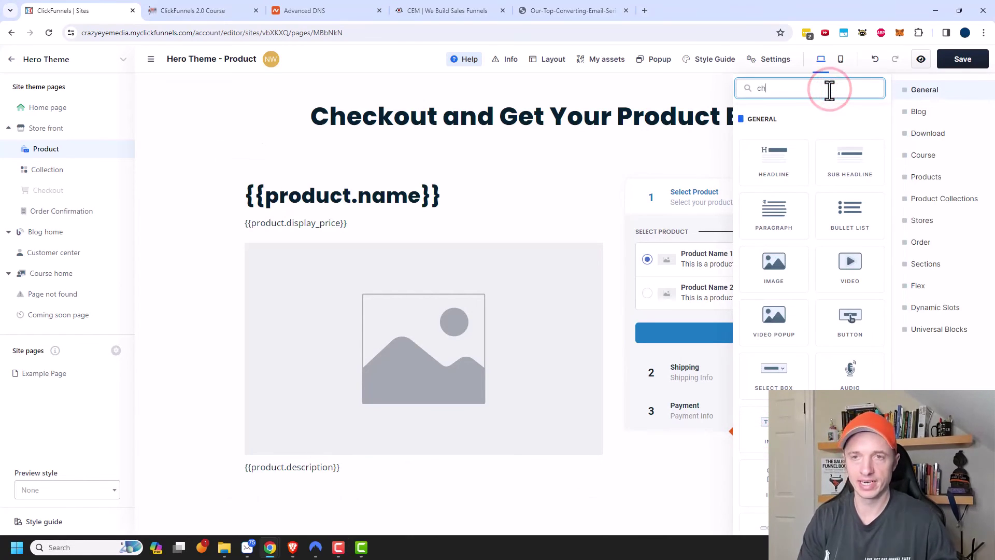
{"action": "type", "text": "eckou"}
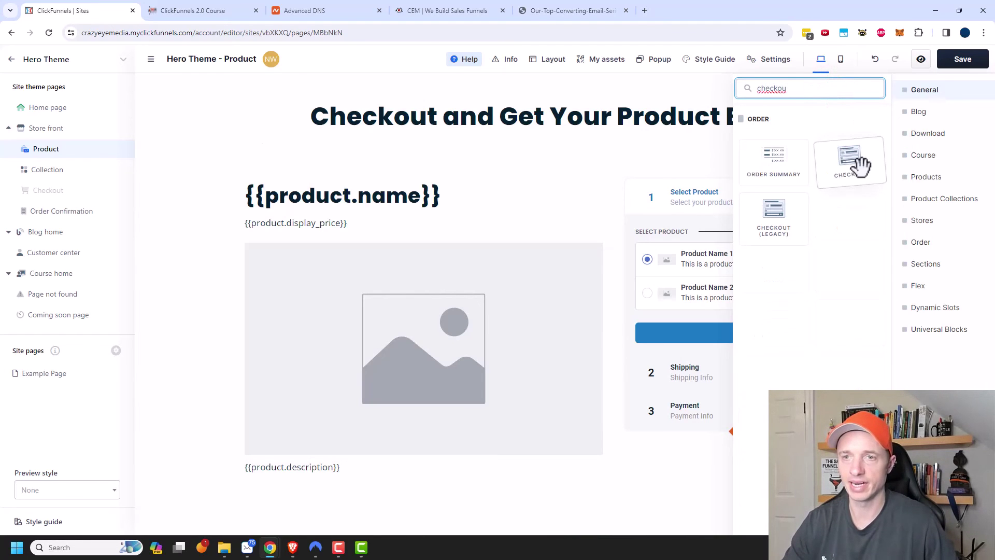
{"action": "left_click", "coordinate": [850, 161]}
{"action": "left_click", "coordinate": [645, 271]}
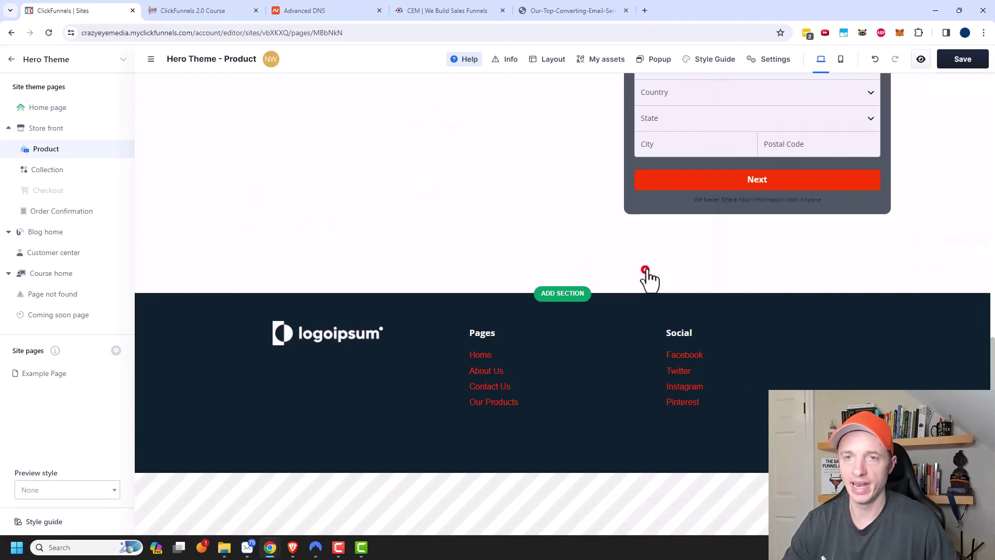
{"action": "scroll", "coordinate": [648, 278], "scroll_direction": "up", "scroll_amount": 10}
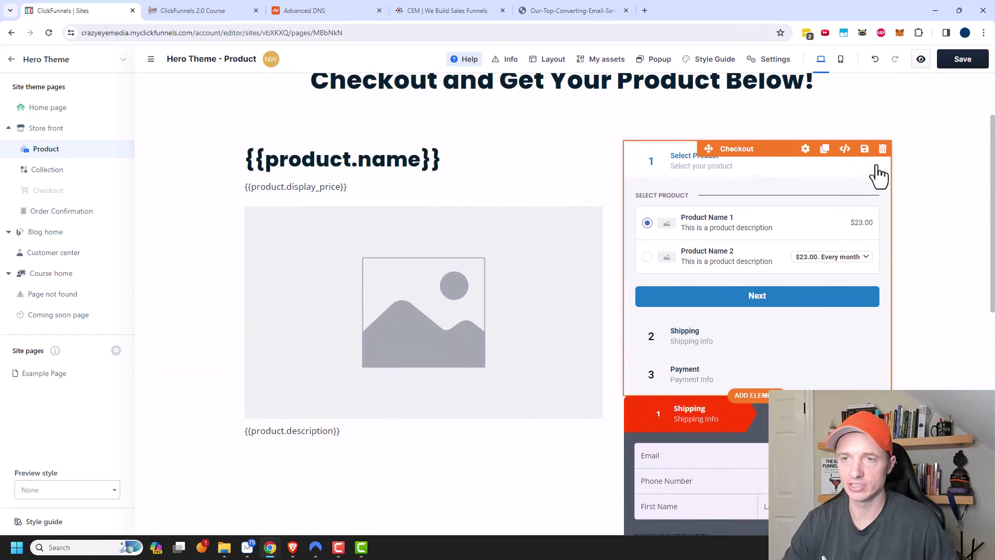
{"action": "left_click", "coordinate": [883, 148]}
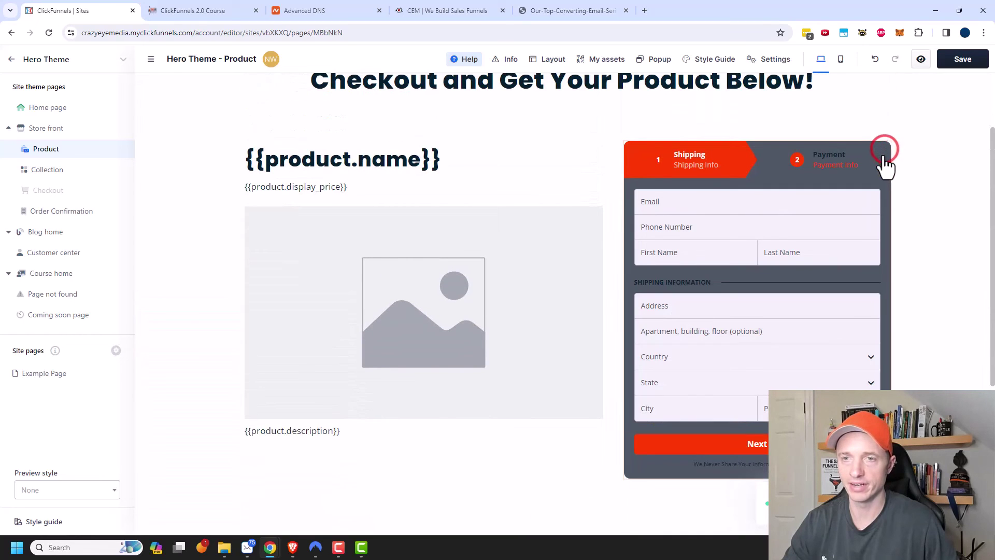
{"action": "left_click", "coordinate": [762, 162]}
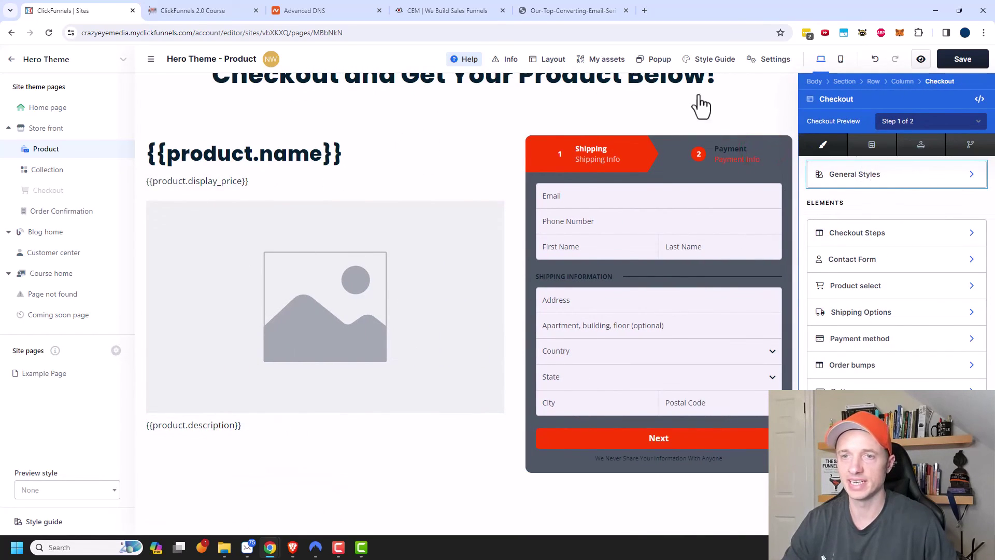
{"action": "left_click", "coordinate": [734, 114]}
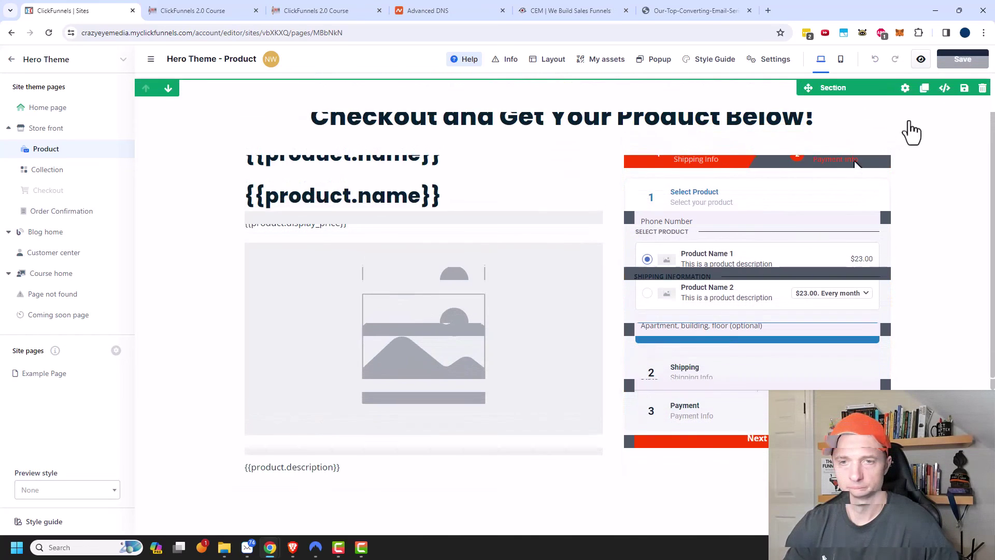
Step: View the live checkout page, and open the "ClickFunnels 2.0 Course" product for editing from the workspace's product list
{"action": "left_click", "coordinate": [195, 7]}
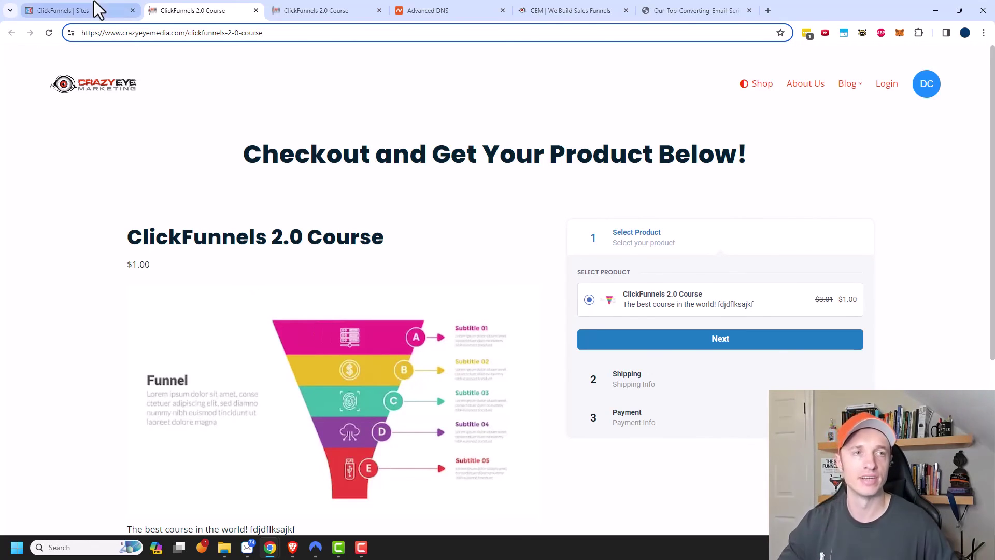
{"action": "left_click", "coordinate": [86, 15]}
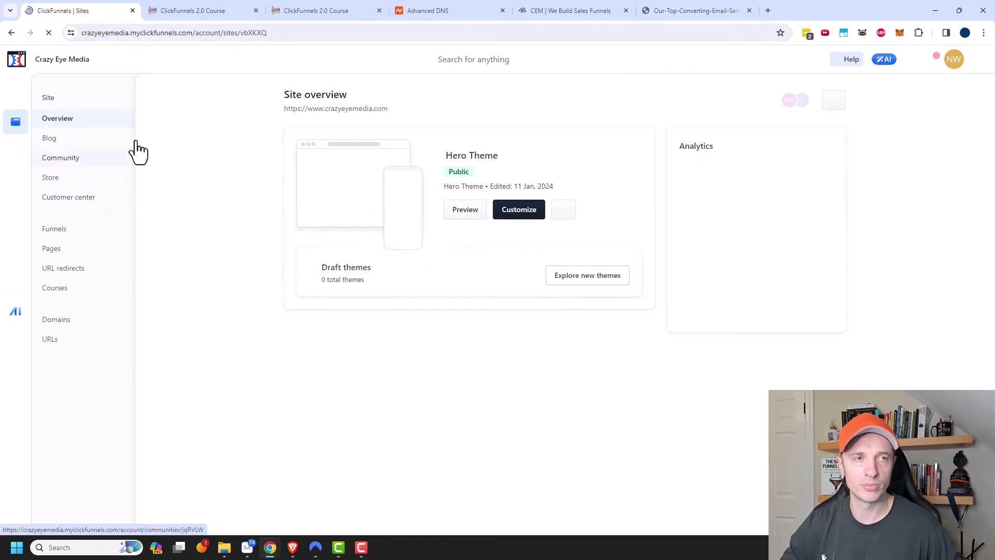
{"action": "left_click", "coordinate": [23, 176]}
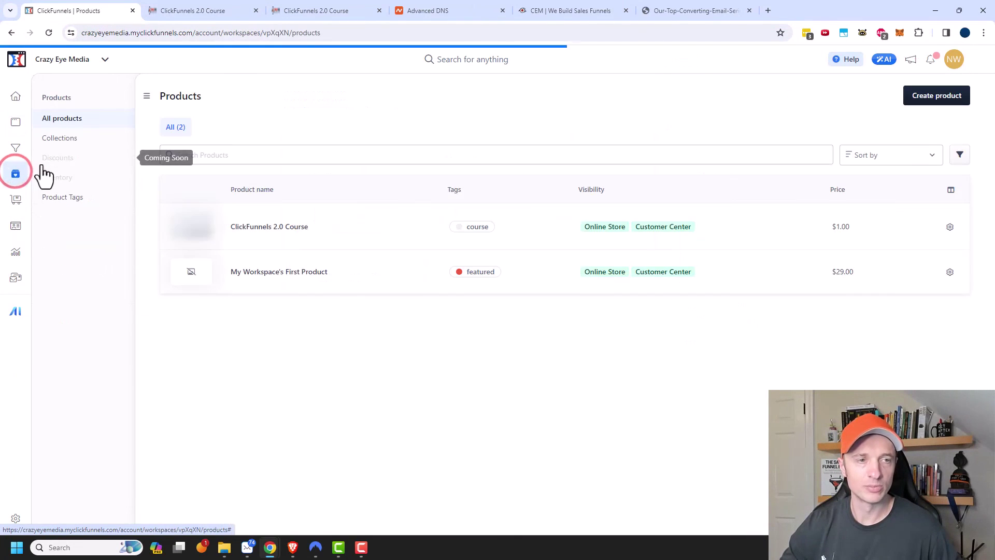
{"action": "left_click", "coordinate": [285, 228]}
Step: Turn off the product's visibility in both the Online store and the Customer center, and update the product
{"action": "left_click", "coordinate": [681, 161]}
{"action": "left_click", "coordinate": [681, 207]}
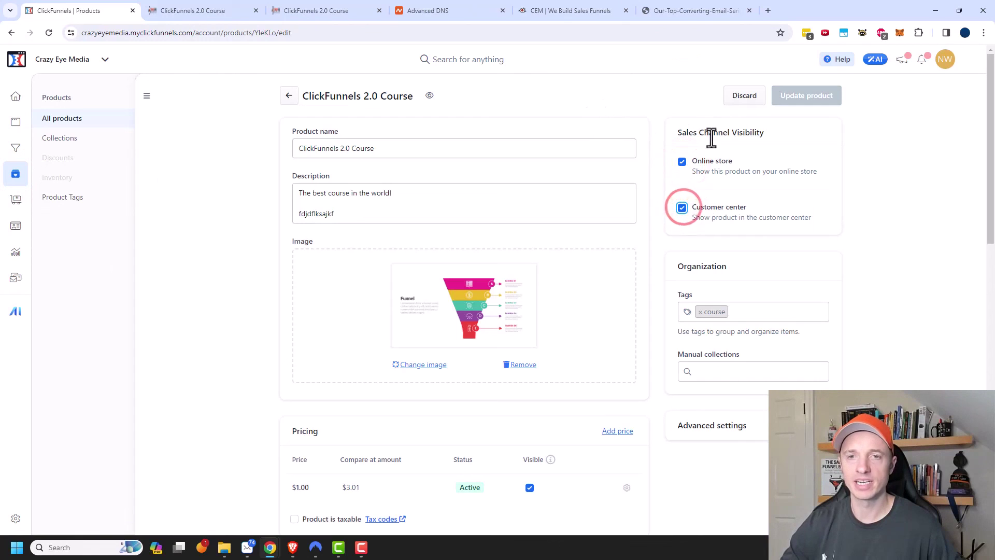
{"action": "left_click", "coordinate": [682, 162]}
{"action": "left_click", "coordinate": [682, 208]}
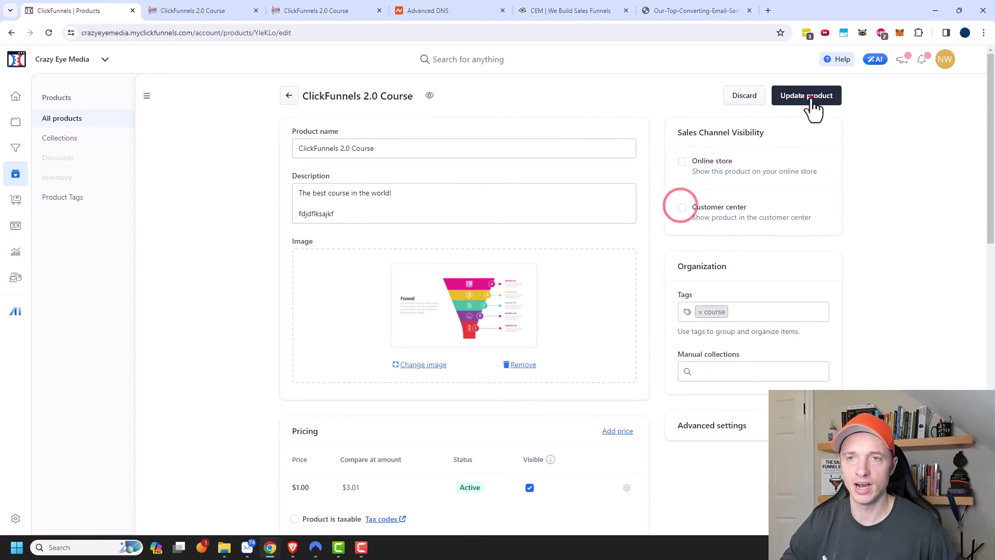
{"action": "left_click", "coordinate": [812, 98]}
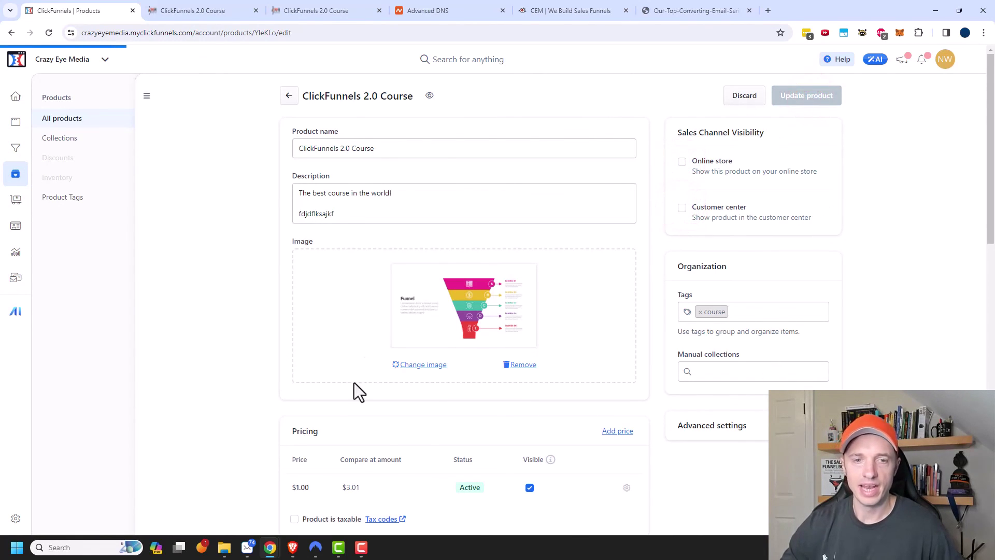
Step: Review the product's pricing, inventory and shipping, purchase actions and variants settings, and return to the list of all products
{"action": "scroll", "coordinate": [492, 335], "scroll_direction": "down", "scroll_amount": 2}
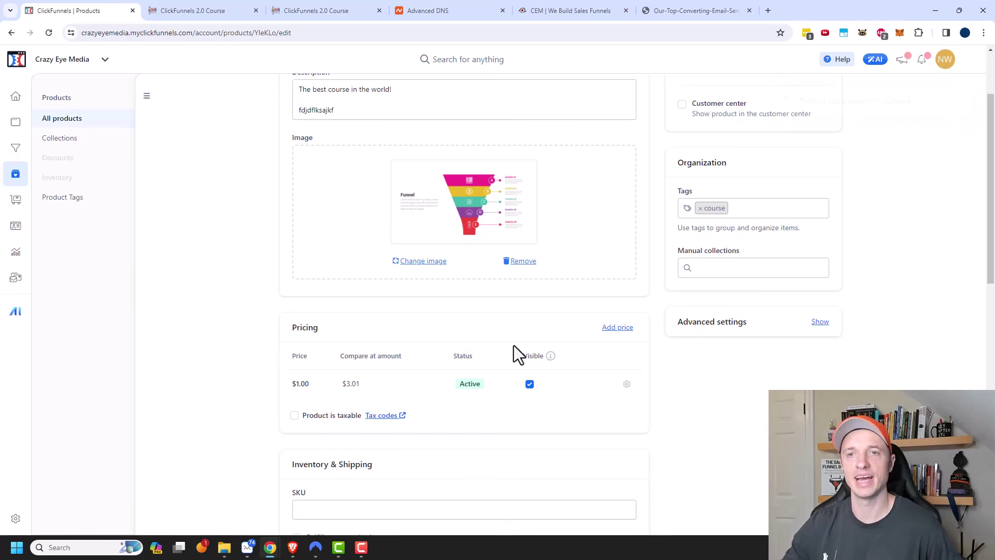
{"action": "scroll", "coordinate": [534, 355], "scroll_direction": "down", "scroll_amount": 3}
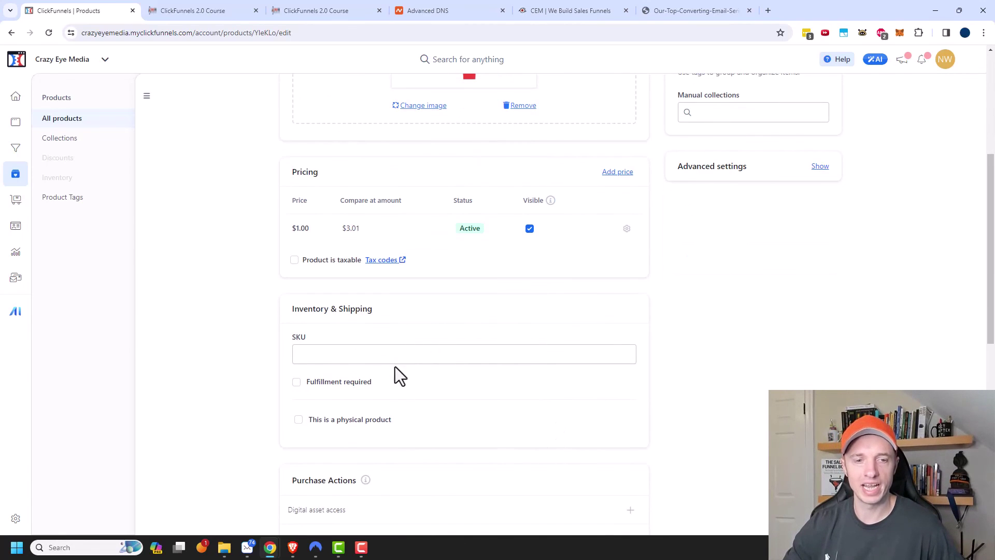
{"action": "scroll", "coordinate": [582, 395], "scroll_direction": "down", "scroll_amount": 5}
{"action": "scroll", "coordinate": [570, 415], "scroll_direction": "up", "scroll_amount": 4}
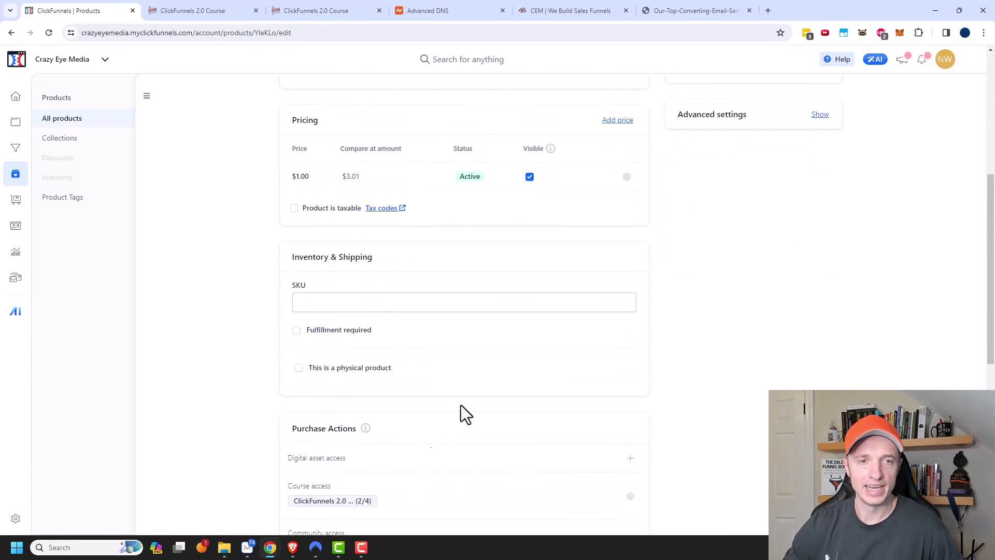
{"action": "scroll", "coordinate": [363, 327], "scroll_direction": "up", "scroll_amount": 3}
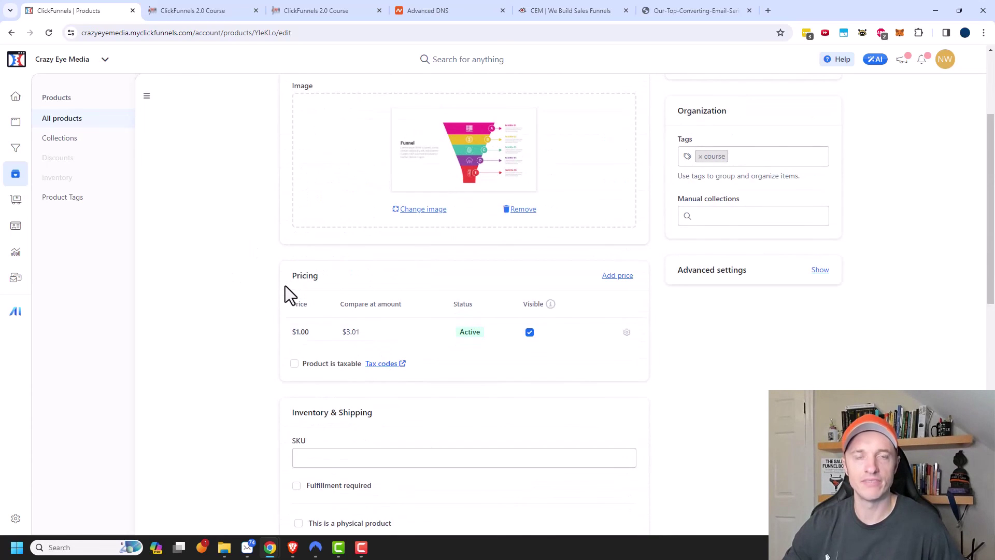
{"action": "scroll", "coordinate": [289, 342], "scroll_direction": "down", "scroll_amount": 3}
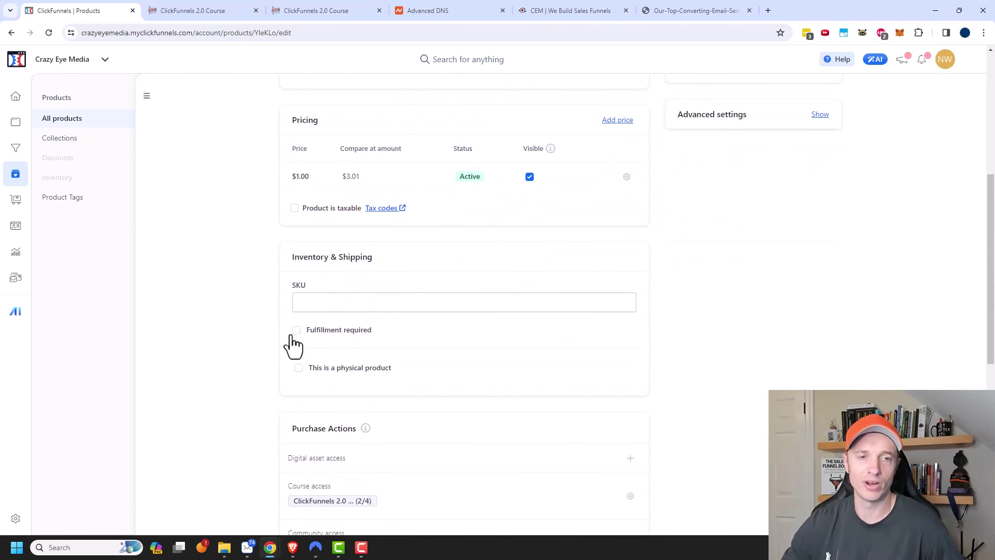
{"action": "scroll", "coordinate": [326, 249], "scroll_direction": "down", "scroll_amount": 2}
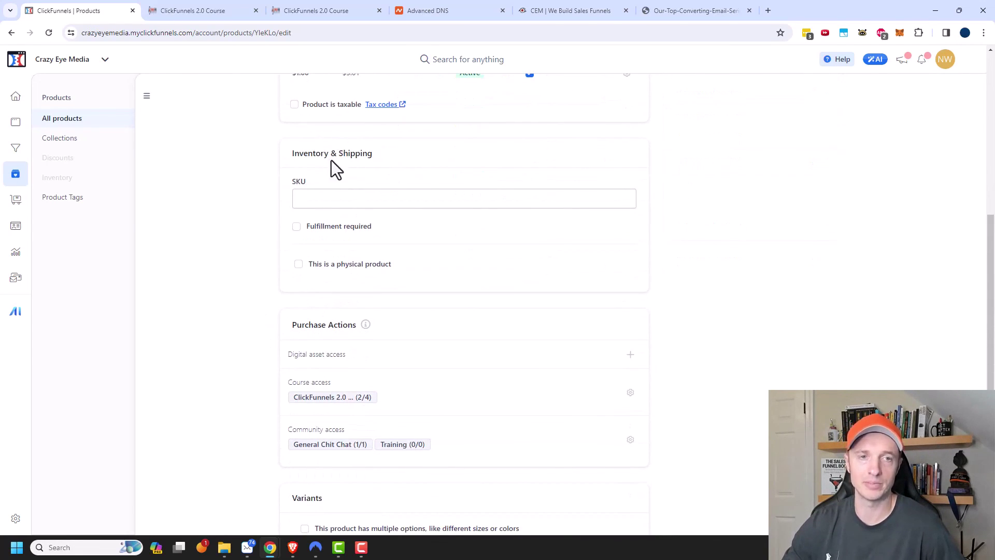
{"action": "scroll", "coordinate": [332, 285], "scroll_direction": "down", "scroll_amount": 2}
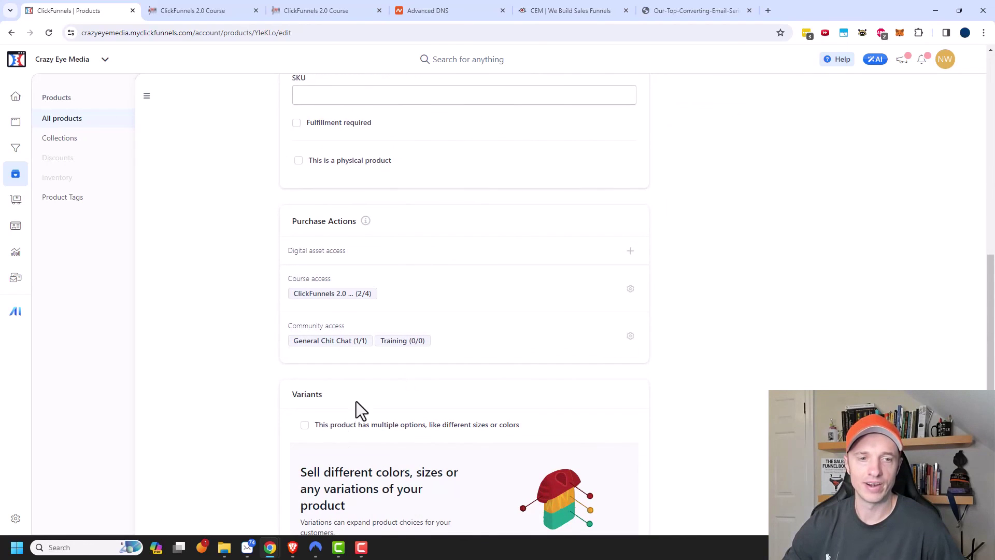
{"action": "scroll", "coordinate": [290, 373], "scroll_direction": "down", "scroll_amount": 1}
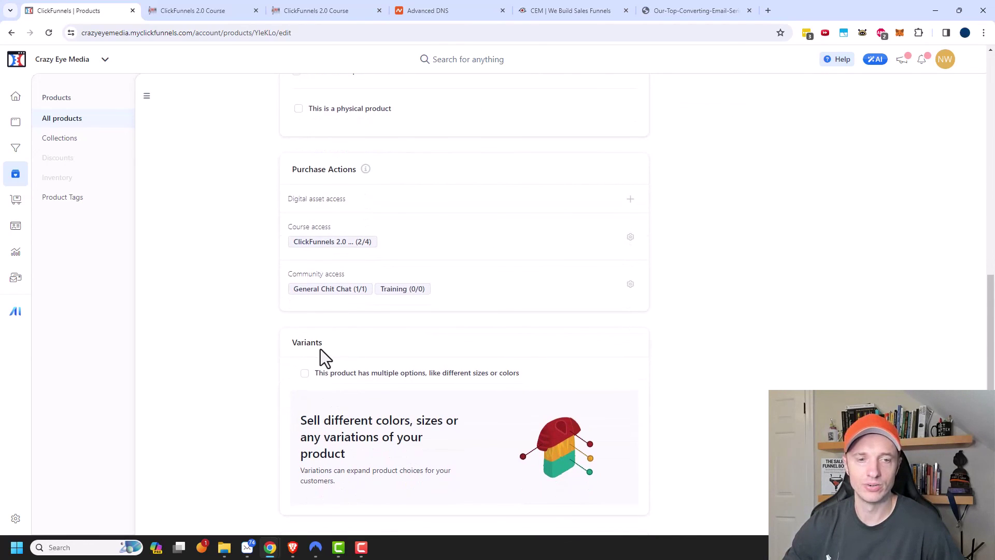
{"action": "scroll", "coordinate": [311, 363], "scroll_direction": "down", "scroll_amount": 3}
{"action": "scroll", "coordinate": [318, 326], "scroll_direction": "up", "scroll_amount": 3}
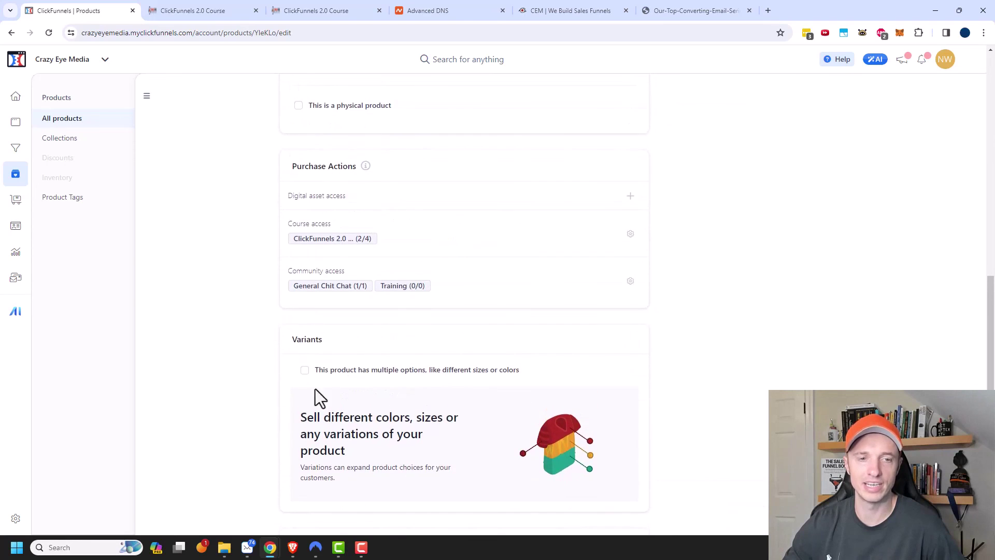
{"action": "scroll", "coordinate": [317, 396], "scroll_direction": "up", "scroll_amount": 8}
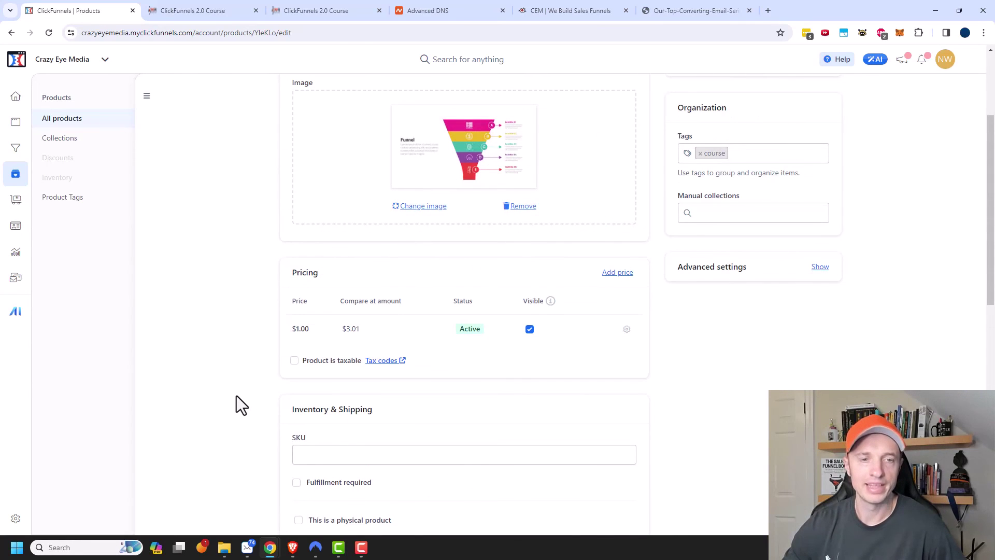
{"action": "scroll", "coordinate": [241, 403], "scroll_direction": "up", "scroll_amount": 3}
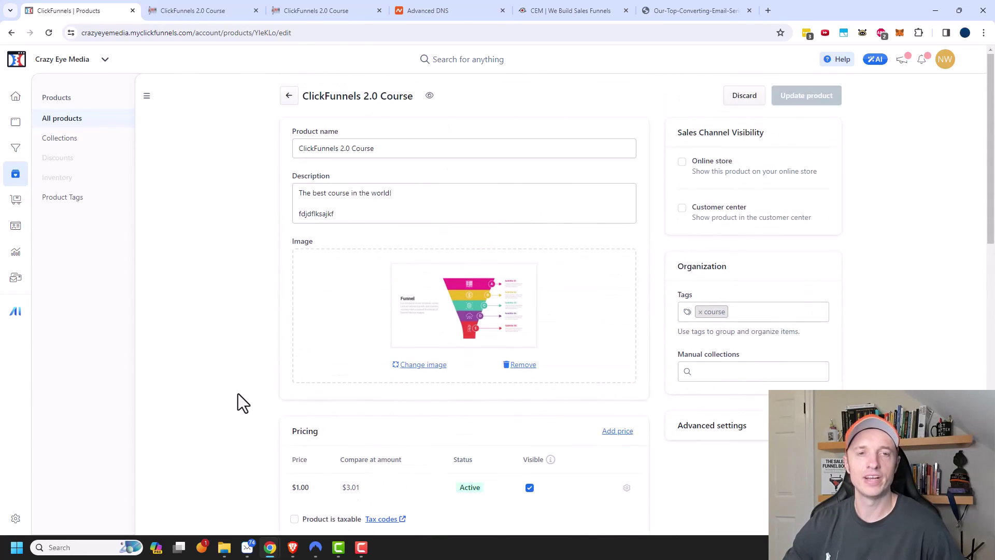
{"action": "left_click", "coordinate": [289, 96]}
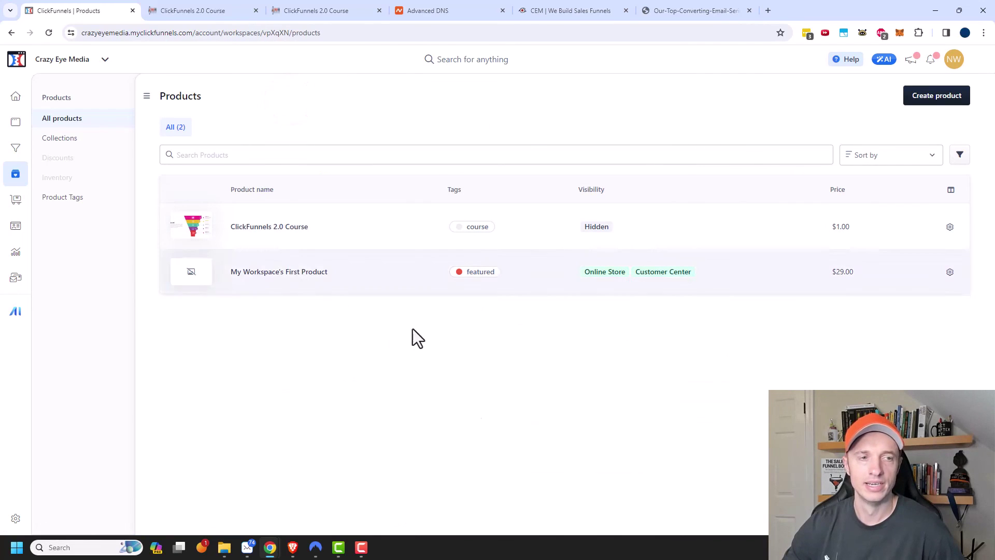